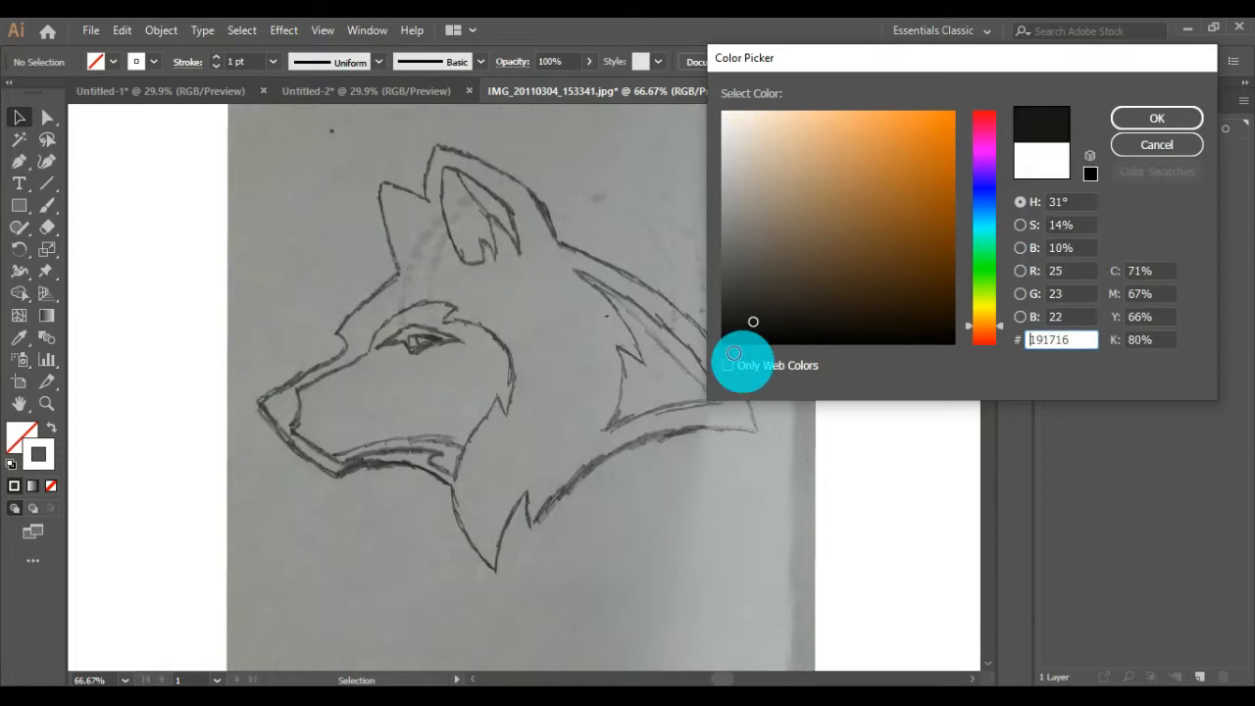
Set the stroke colour to black (000000) and trace the sketch's outer outline from the nose tip to the front ear's base with the Pen tool.
left_click(1159, 118)
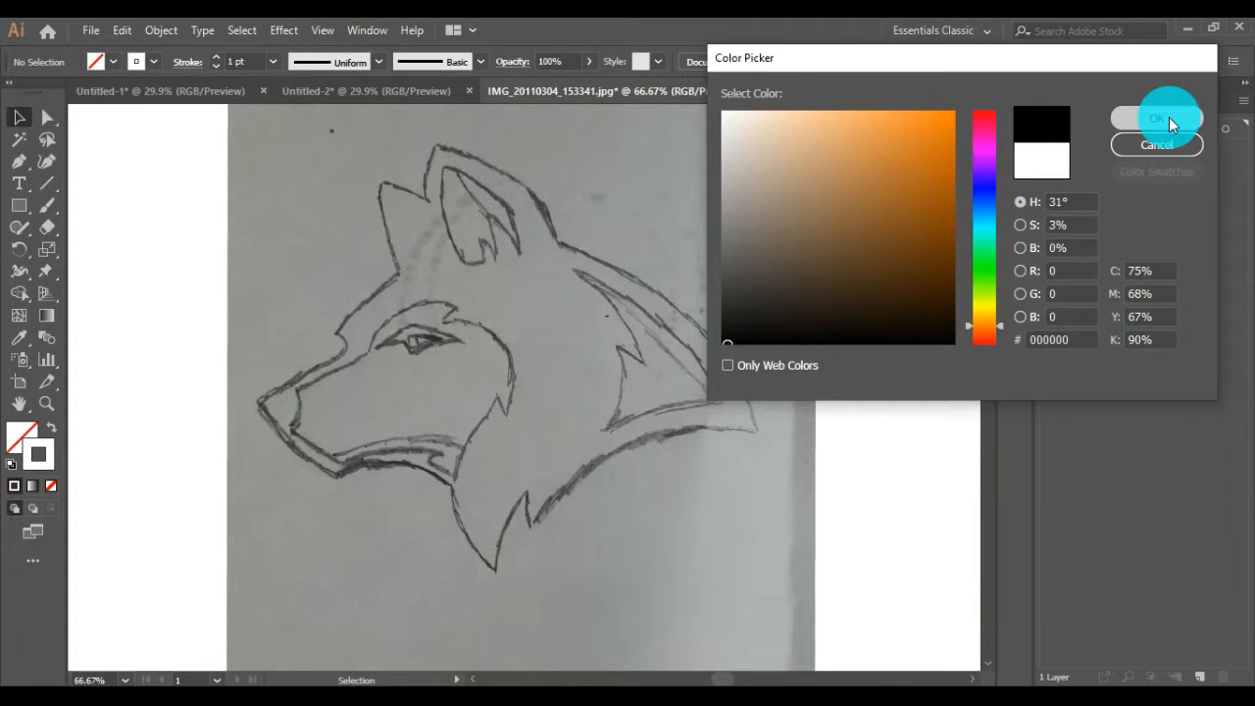
left_click(19, 161)
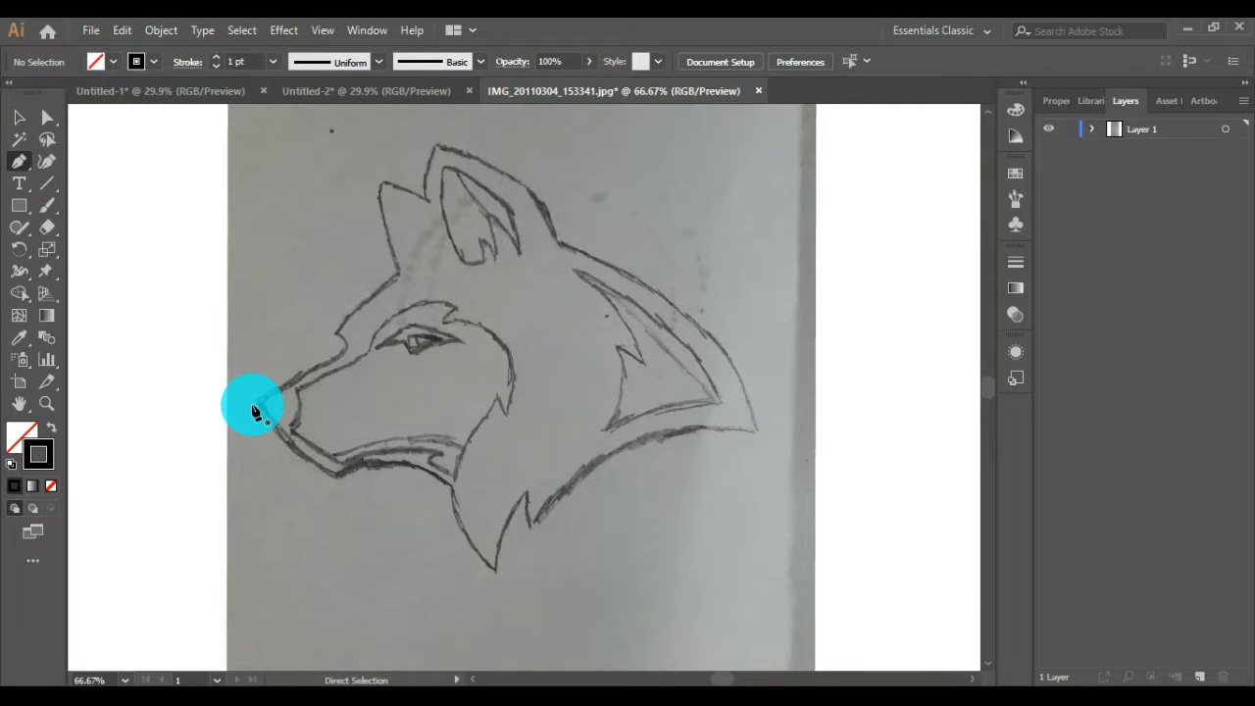
key("ctrl+plus")
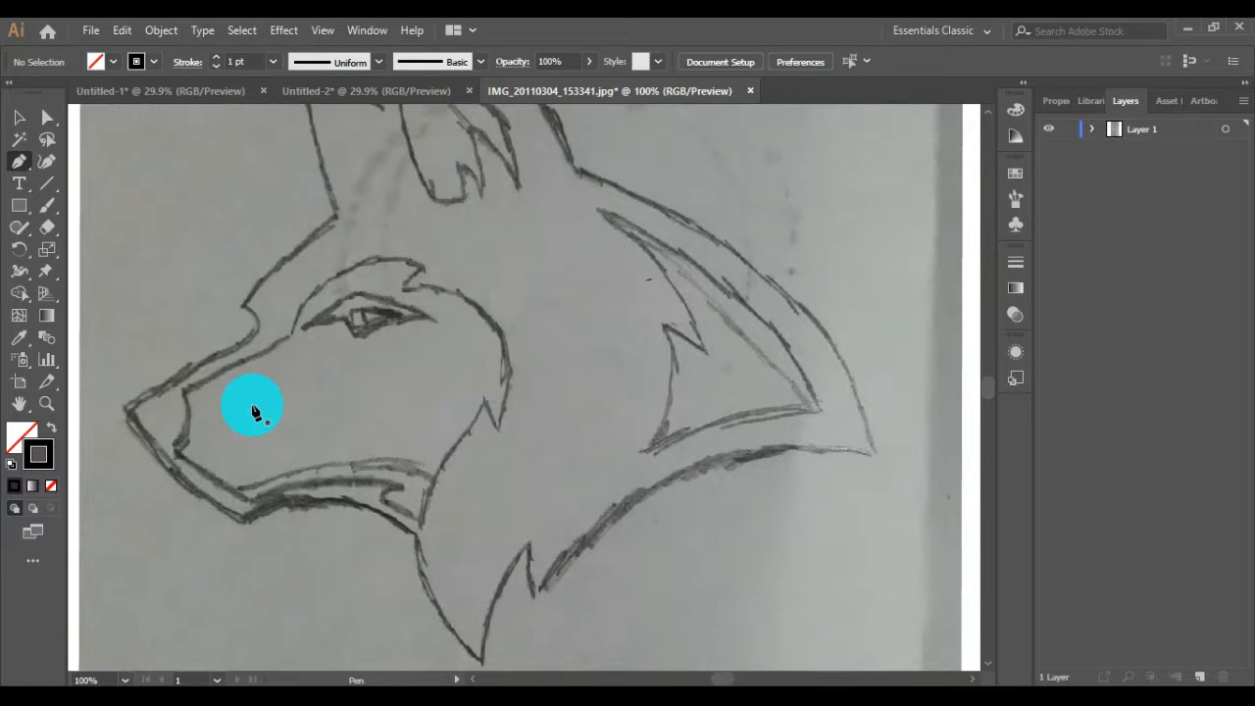
left_click(125, 406)
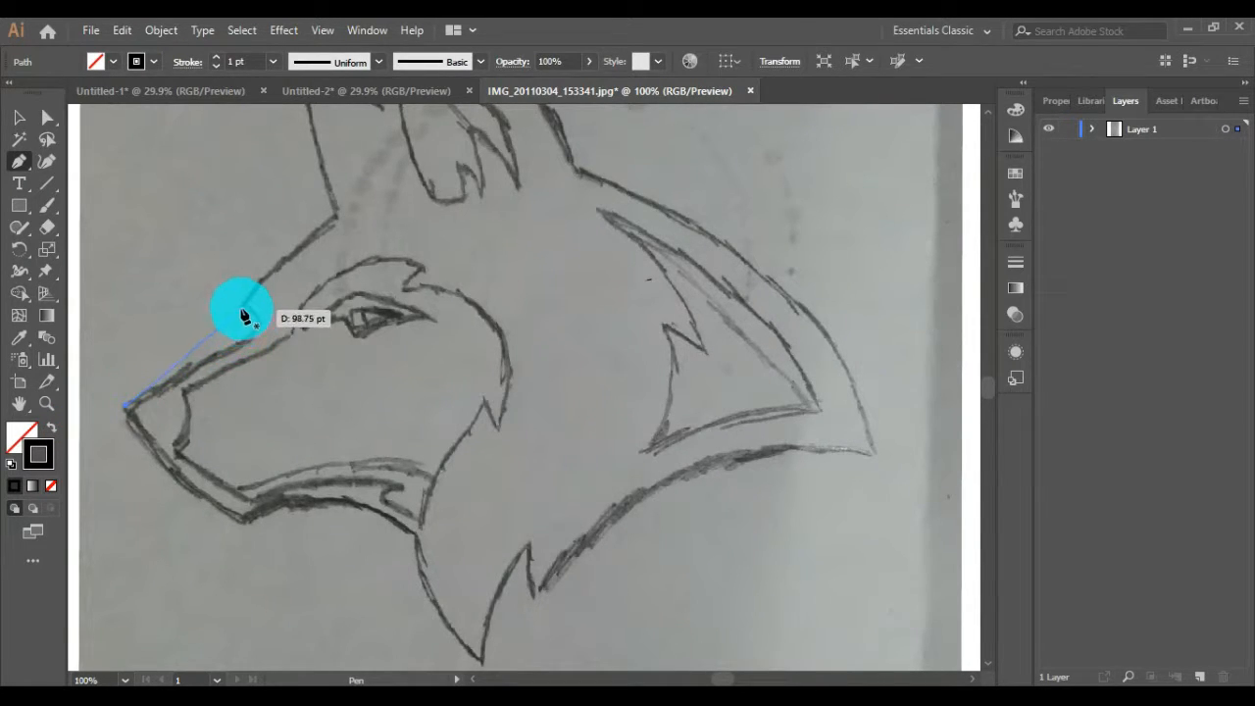
left_click_drag(244, 310, 180, 284)
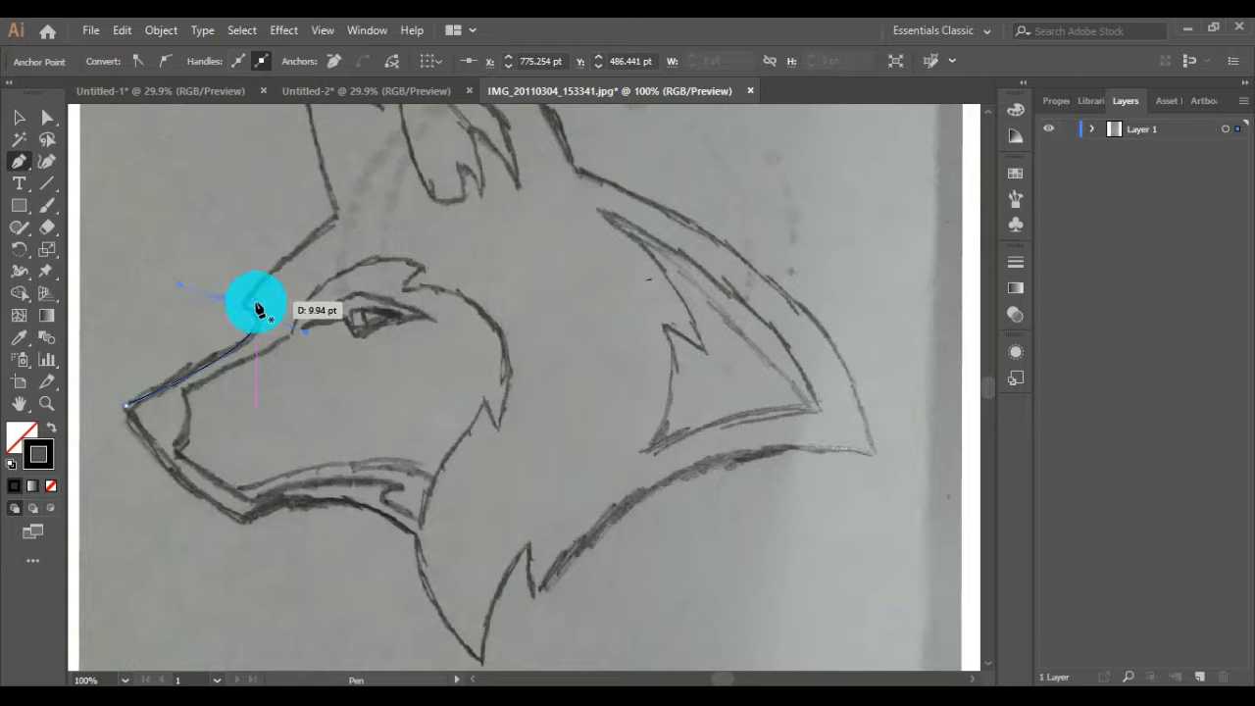
left_click_drag(245, 312, 336, 221)
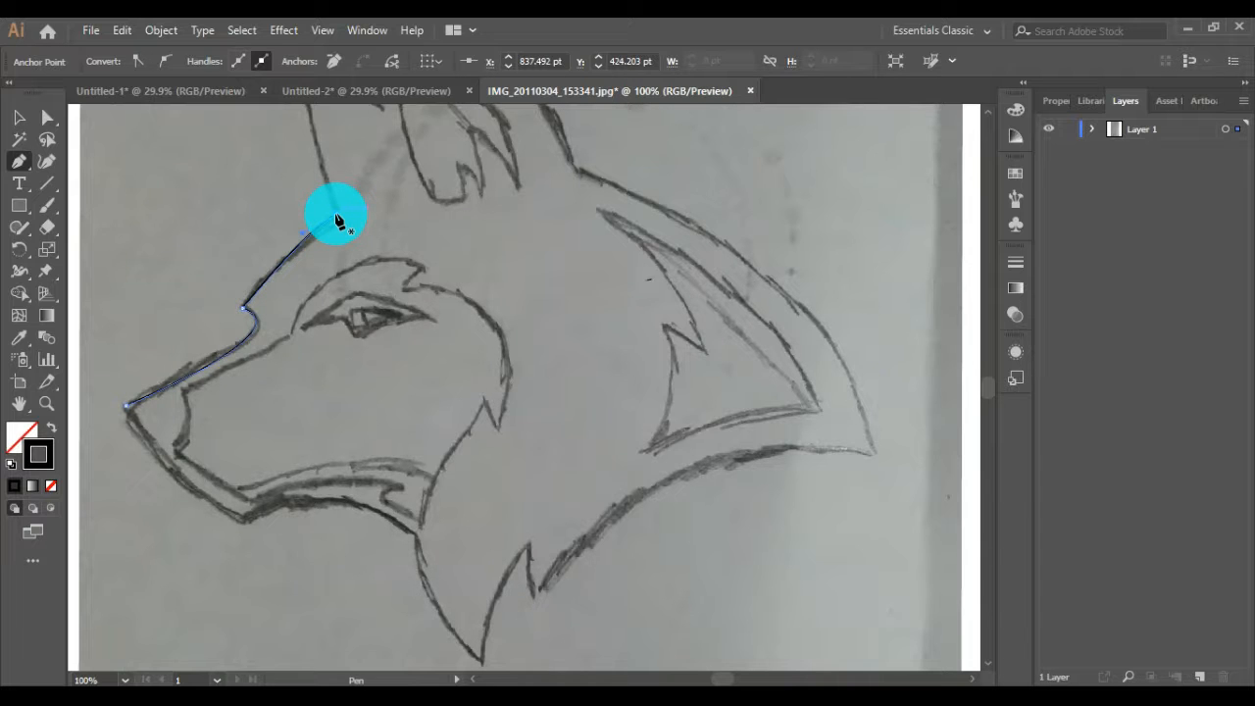
Continue the outer outline around the small front ear and up to the tip of the larger ear.
left_click_drag(336, 221, 253, 330)
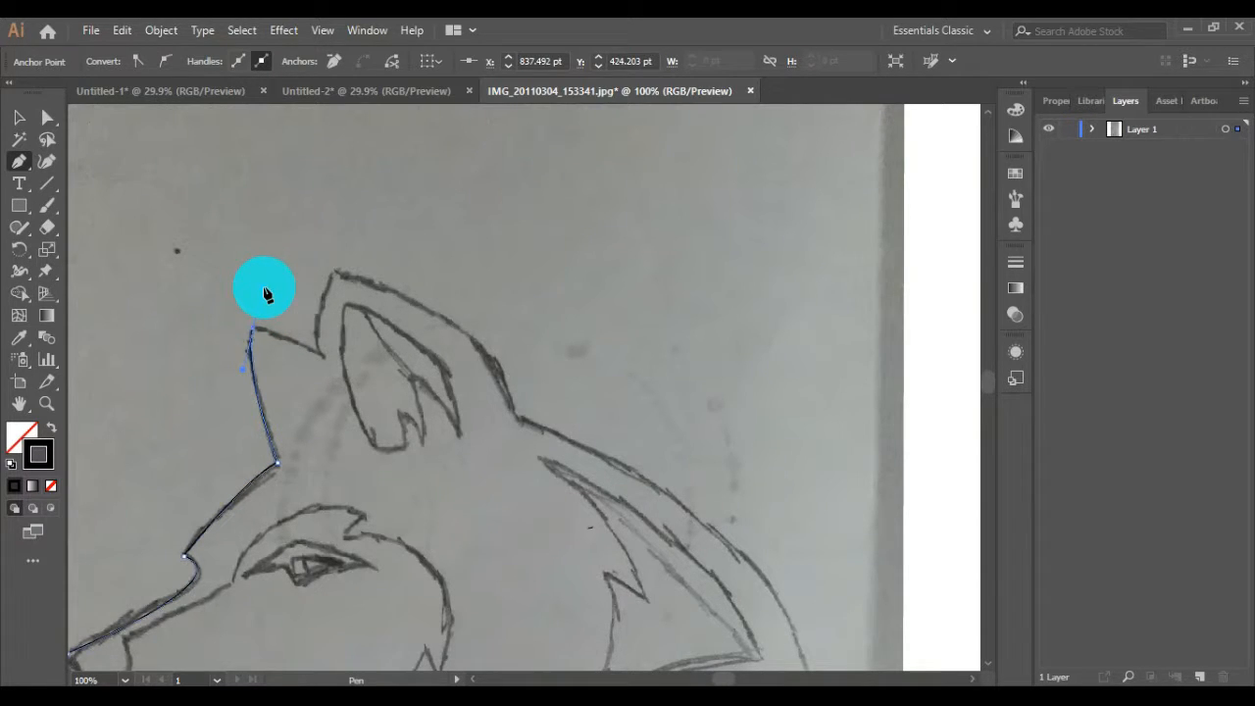
left_click_drag(254, 329, 327, 362)
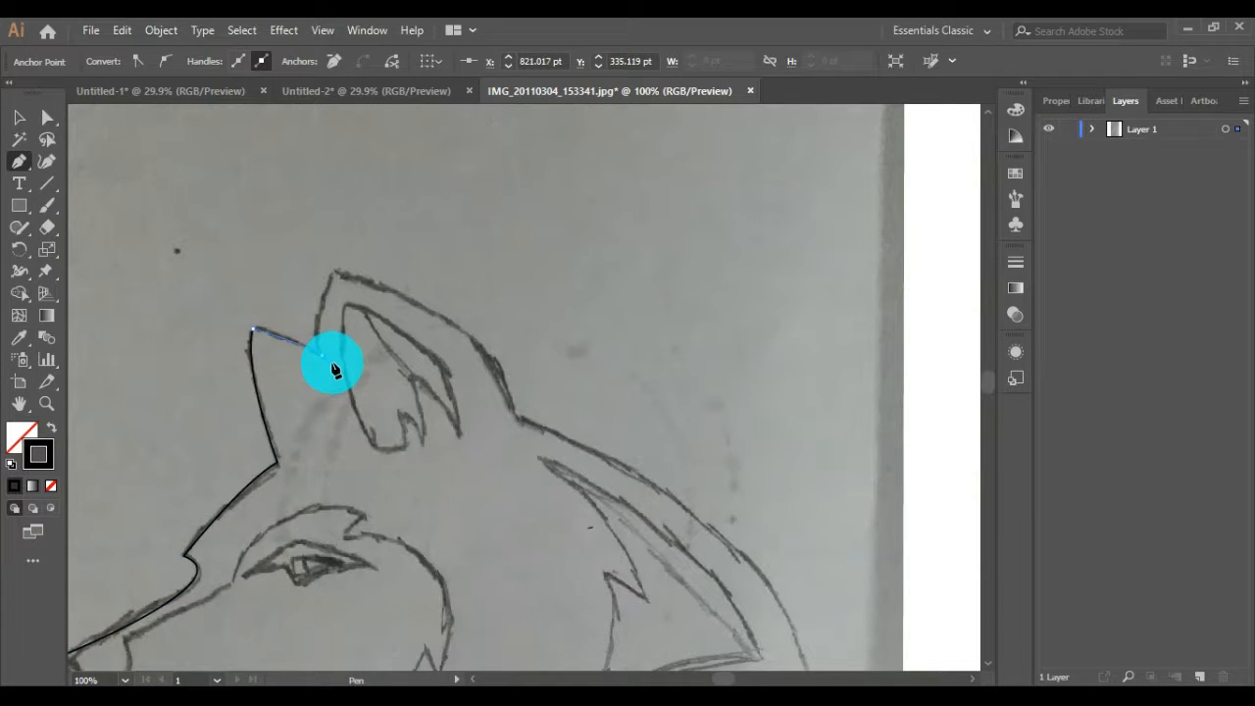
left_click(322, 356)
left_click_drag(323, 360, 335, 273)
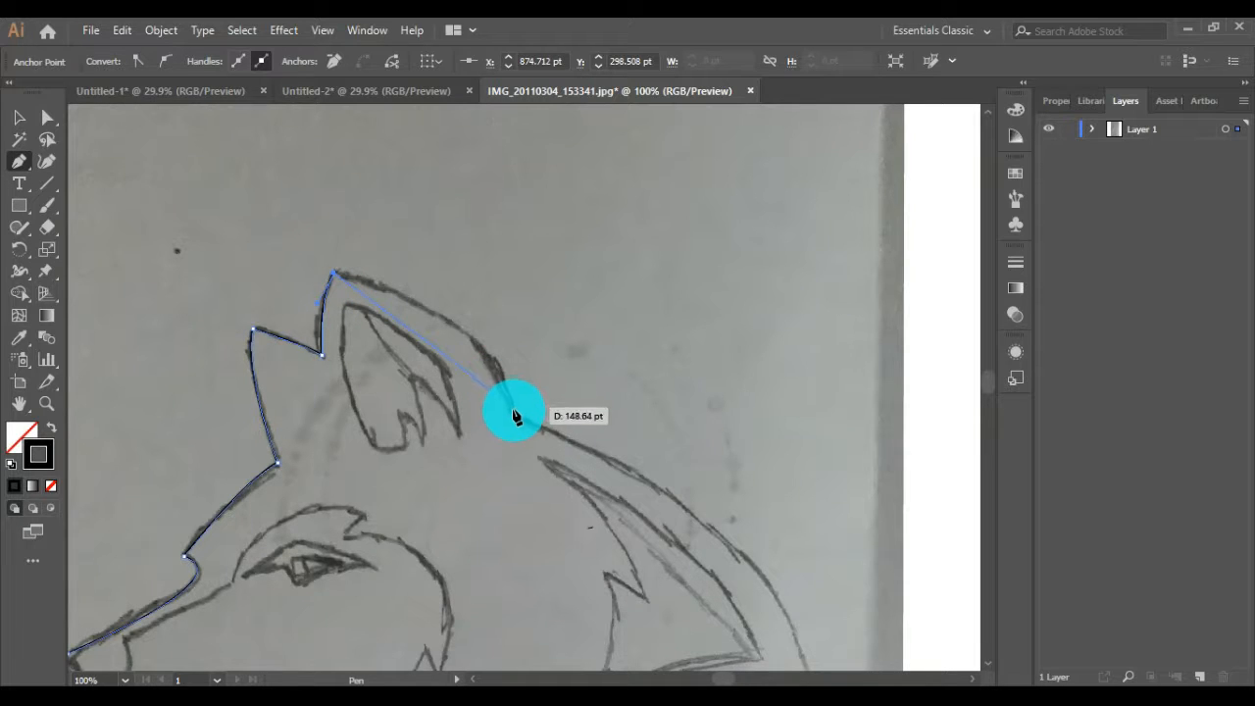
Trace the larger ear's back edge and the curved nape down to the rear tip of the neck.
mouse_move(518, 420)
left_mouse_down()
mouse_move(556, 555)
mouse_move(400, 339)
left_mouse_up()
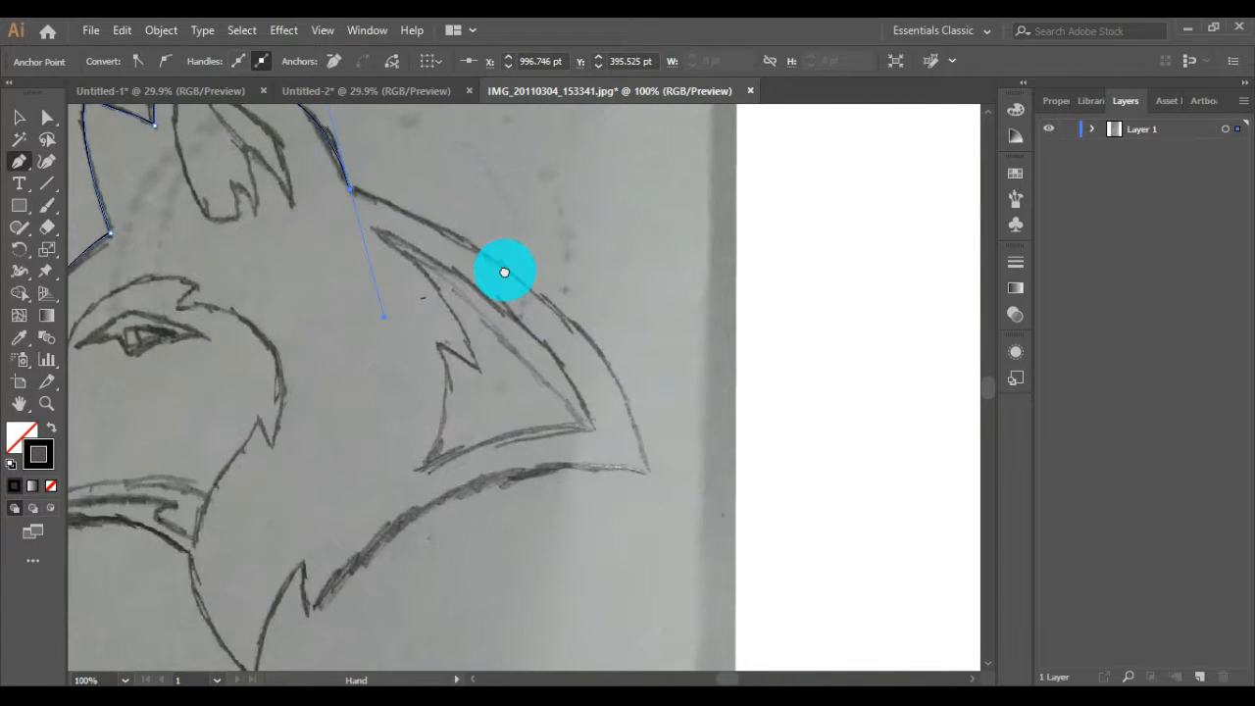
left_click_drag(504, 269, 407, 410)
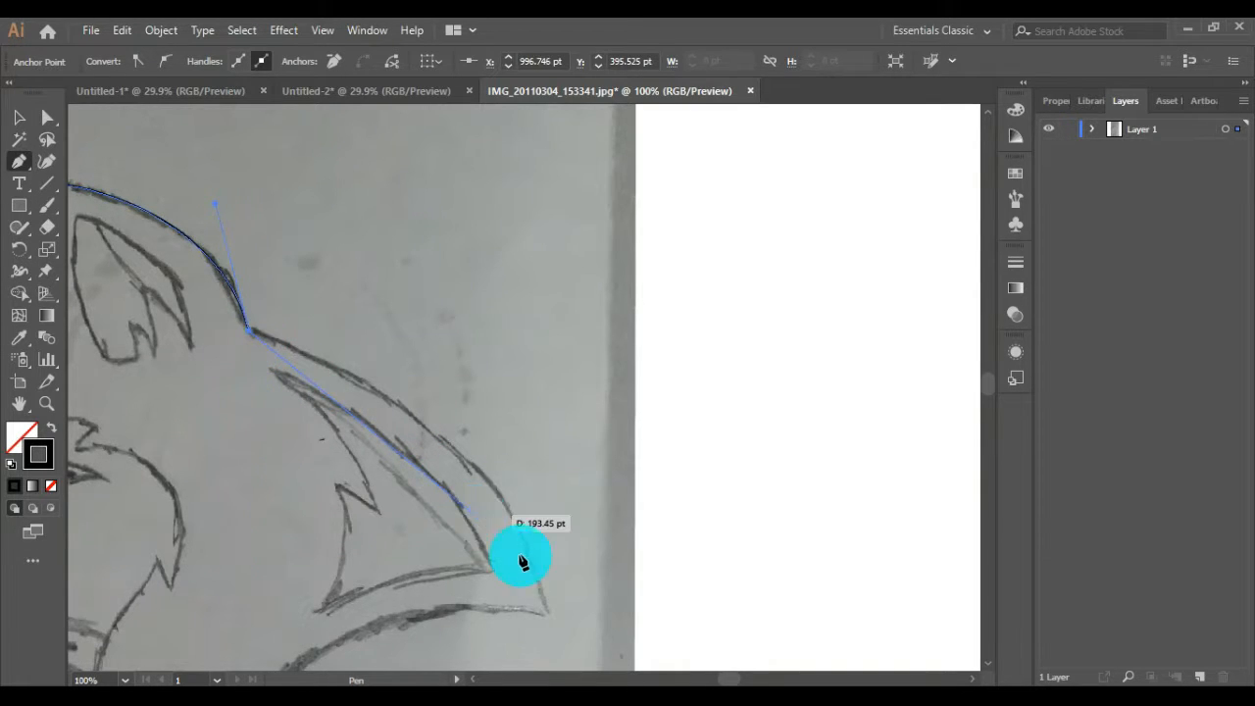
mouse_move(545, 605)
left_mouse_down()
mouse_move(488, 444)
mouse_move(447, 451)
left_mouse_up()
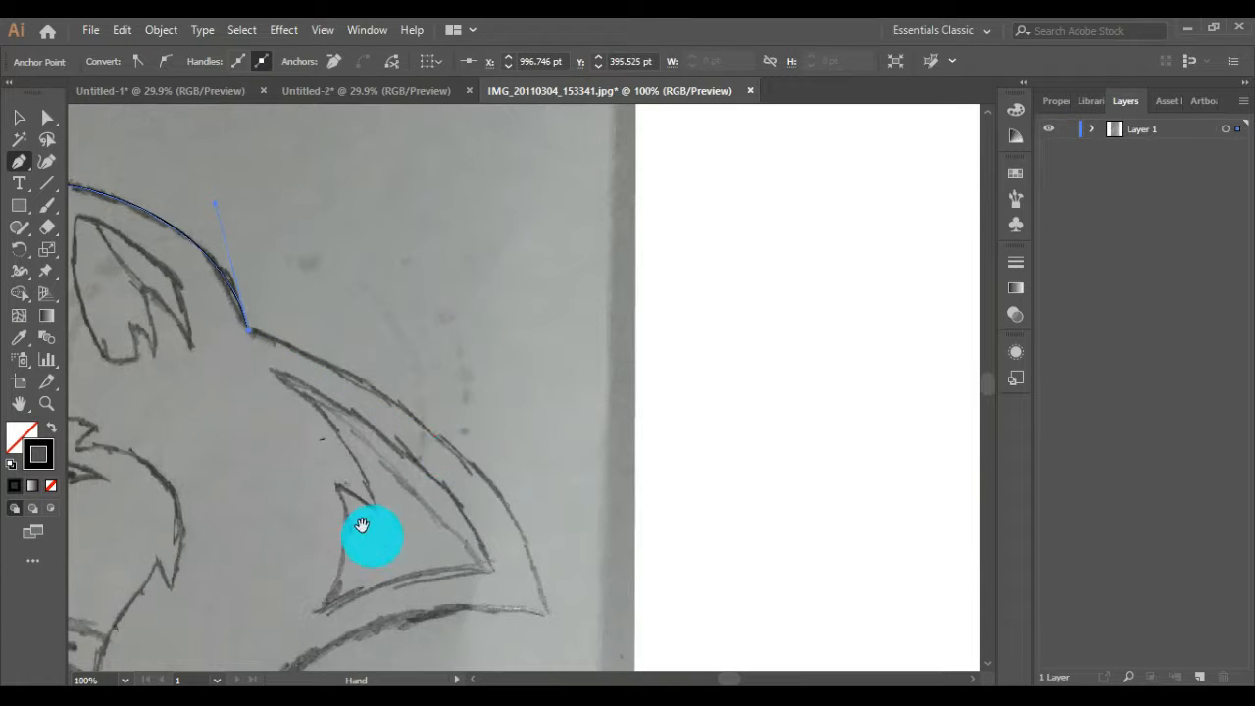
mouse_move(364, 520)
left_mouse_down()
mouse_move(560, 434)
mouse_move(560, 395)
left_mouse_up()
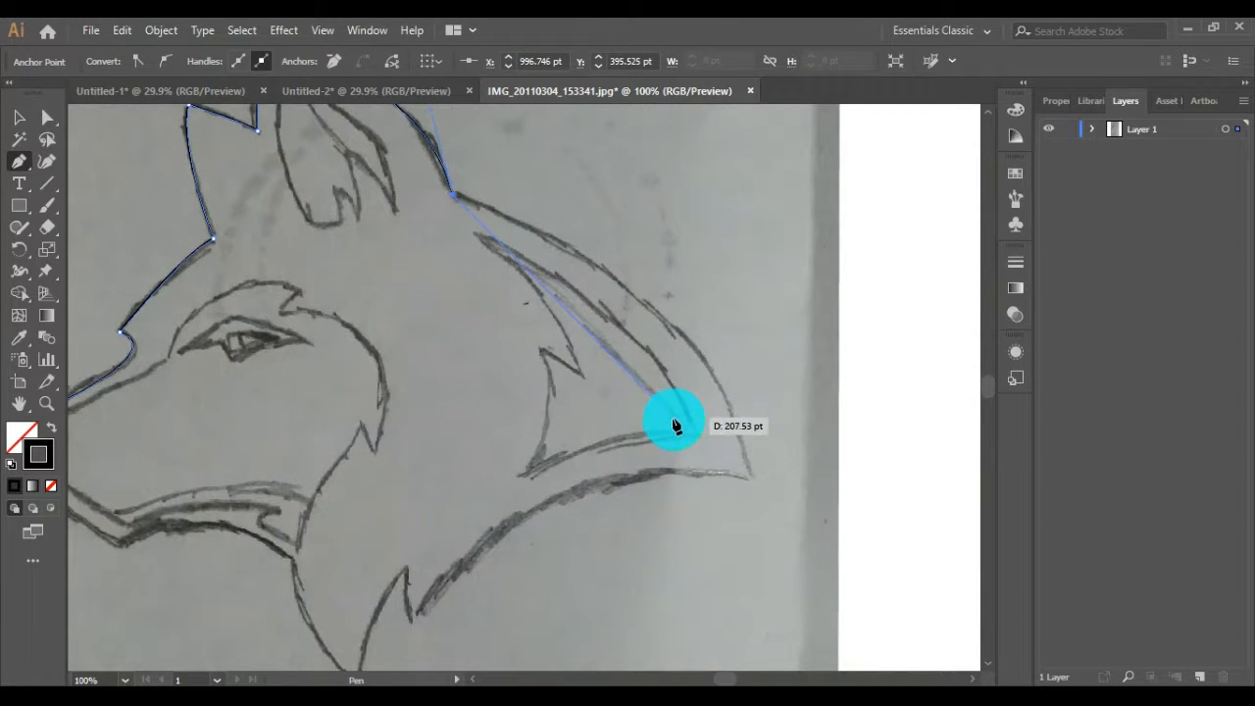
mouse_move(751, 479)
left_mouse_down()
mouse_move(807, 580)
mouse_move(761, 657)
mouse_move(753, 650)
mouse_move(767, 664)
mouse_move(762, 652)
left_mouse_up()
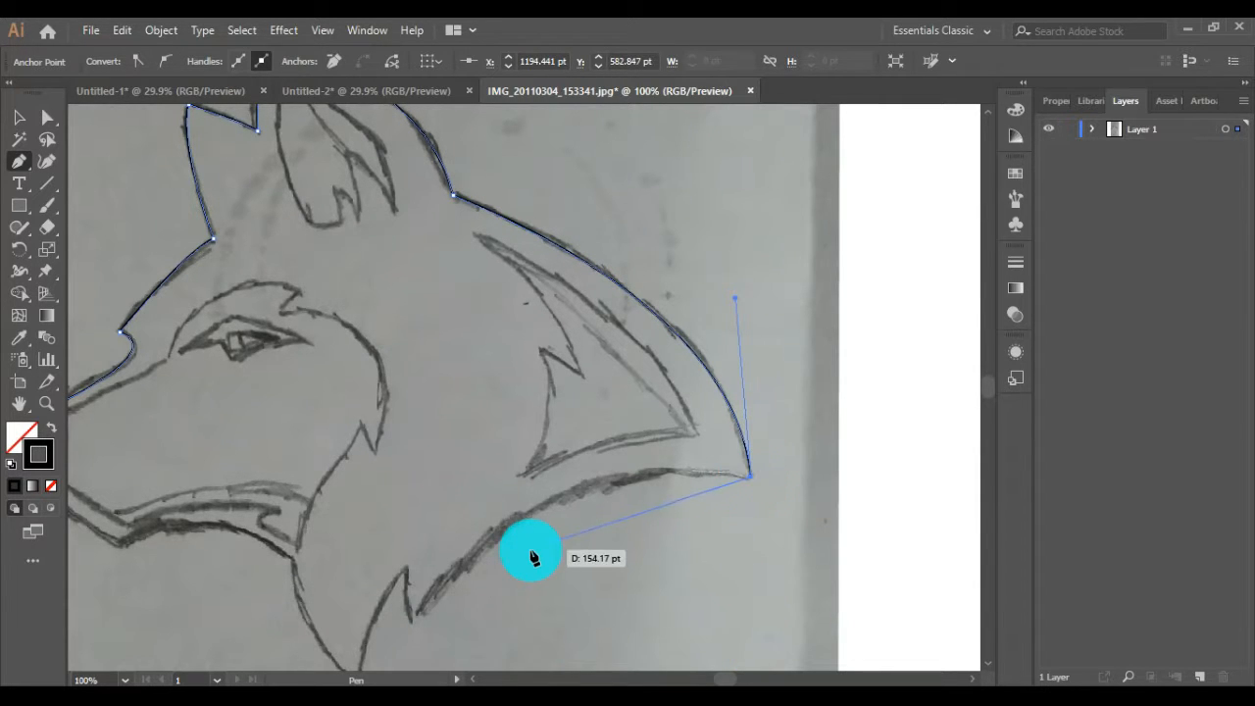
Trace the neck's lower edge and the notched chest fur to the lowest fur tip, ready for a sharp corner.
left_click_drag(530, 553, 467, 623)
key("ctrl+z")
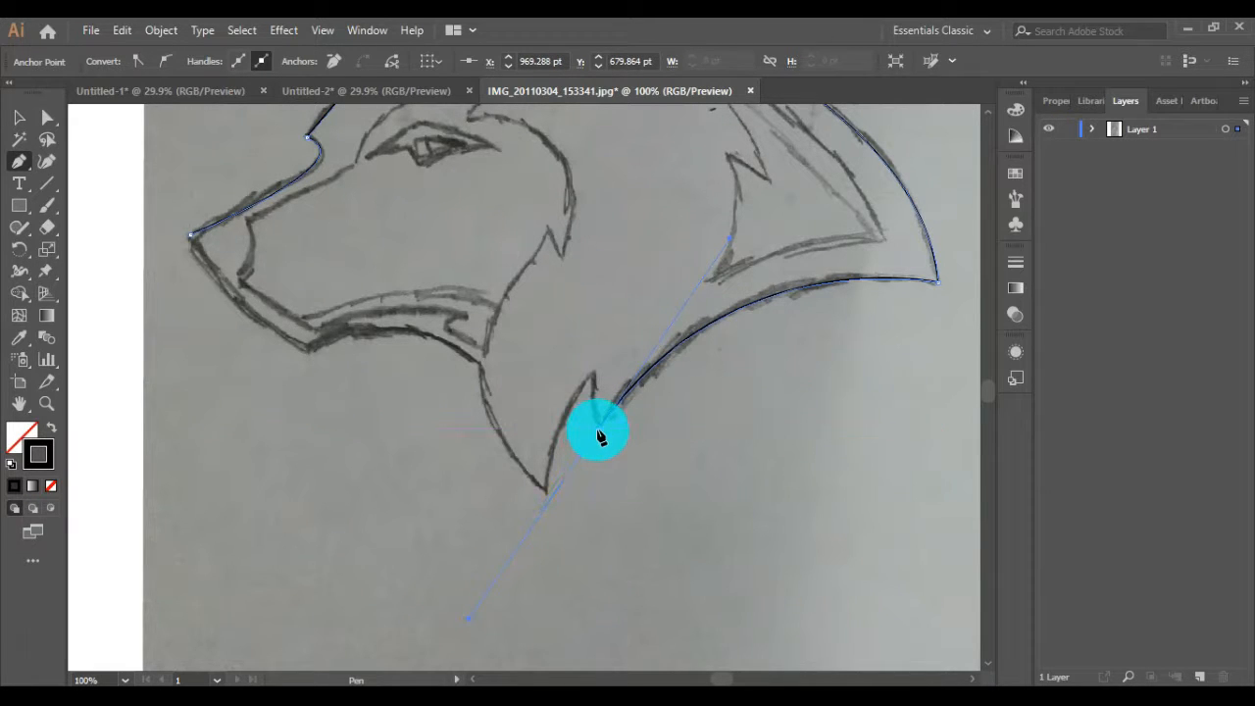
left_click_drag(599, 428, 602, 353)
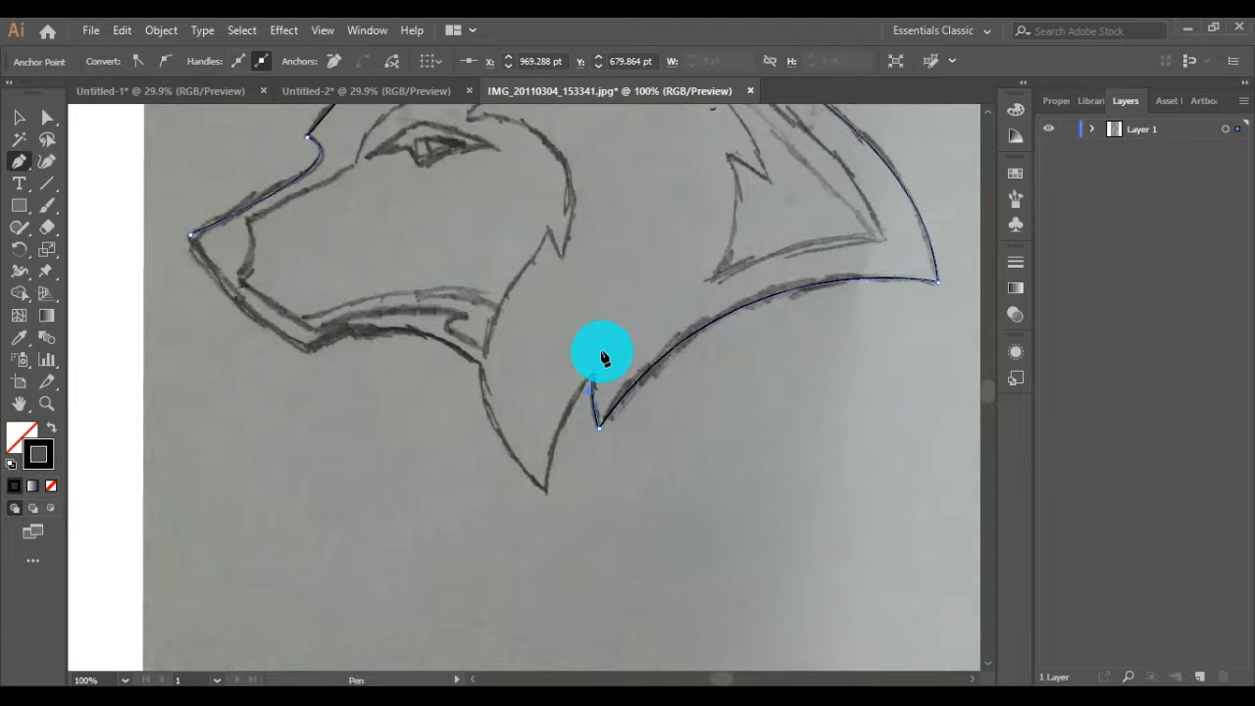
left_click_drag(546, 490, 552, 560)
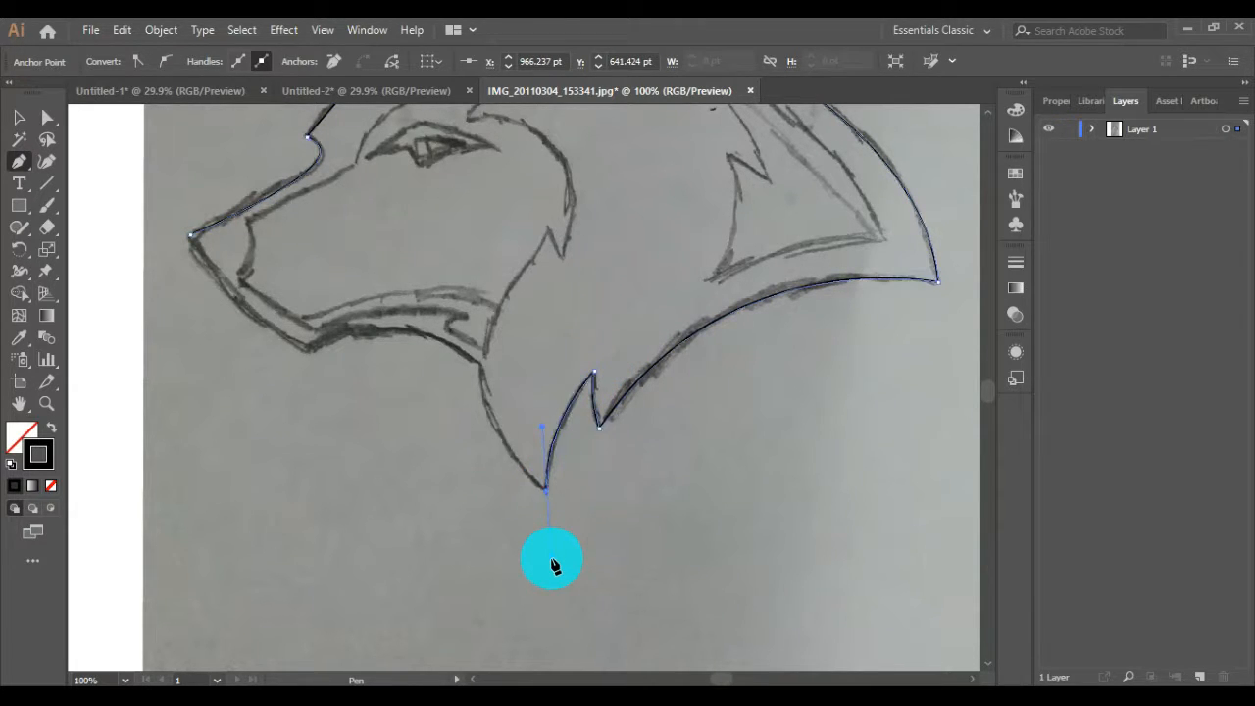
left_click(546, 491)
Trace the throat and lower jaw, and close the outer head outline at the nose tip.
mouse_move(478, 362)
left_mouse_down()
mouse_move(499, 272)
mouse_move(467, 266)
left_mouse_up()
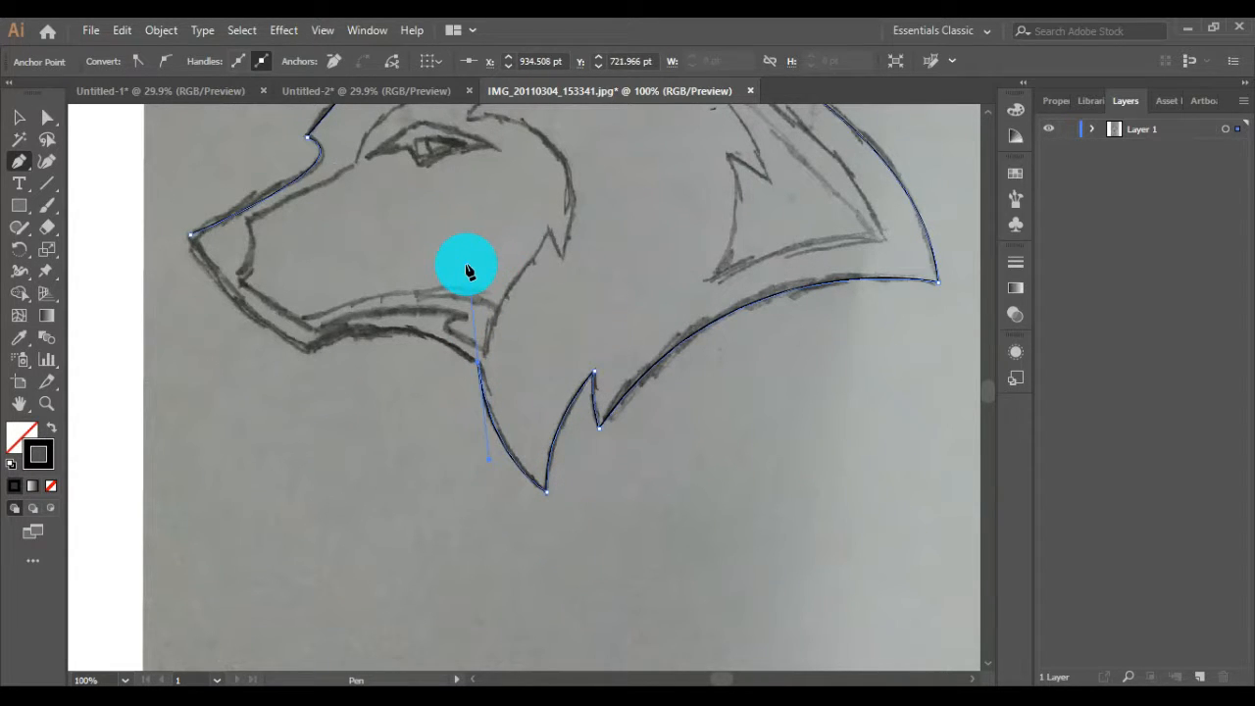
left_click(479, 364)
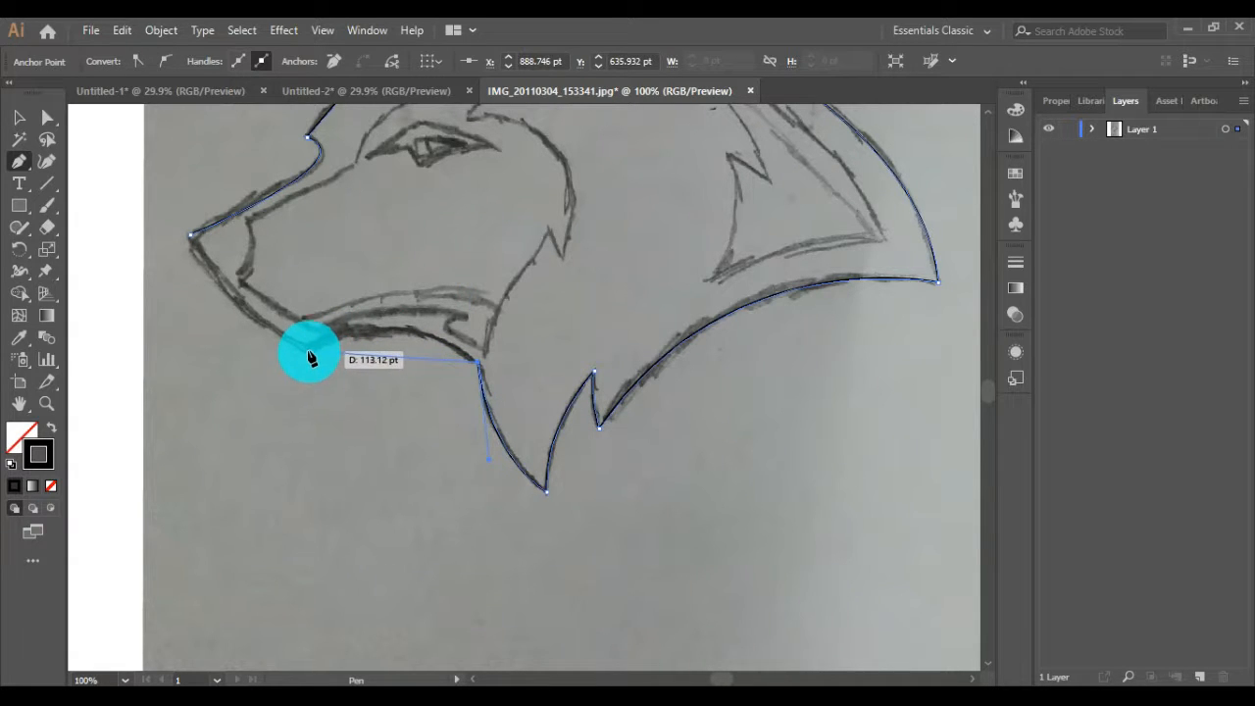
left_click_drag(307, 351, 223, 402)
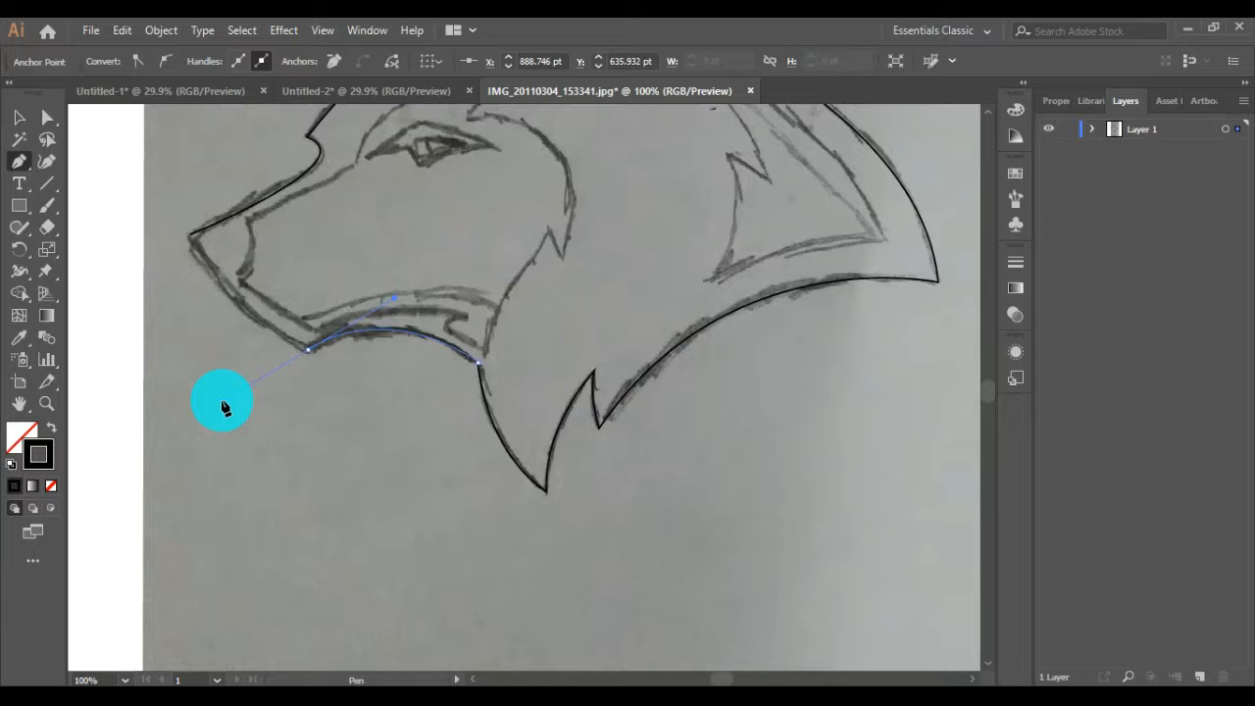
left_click(307, 352)
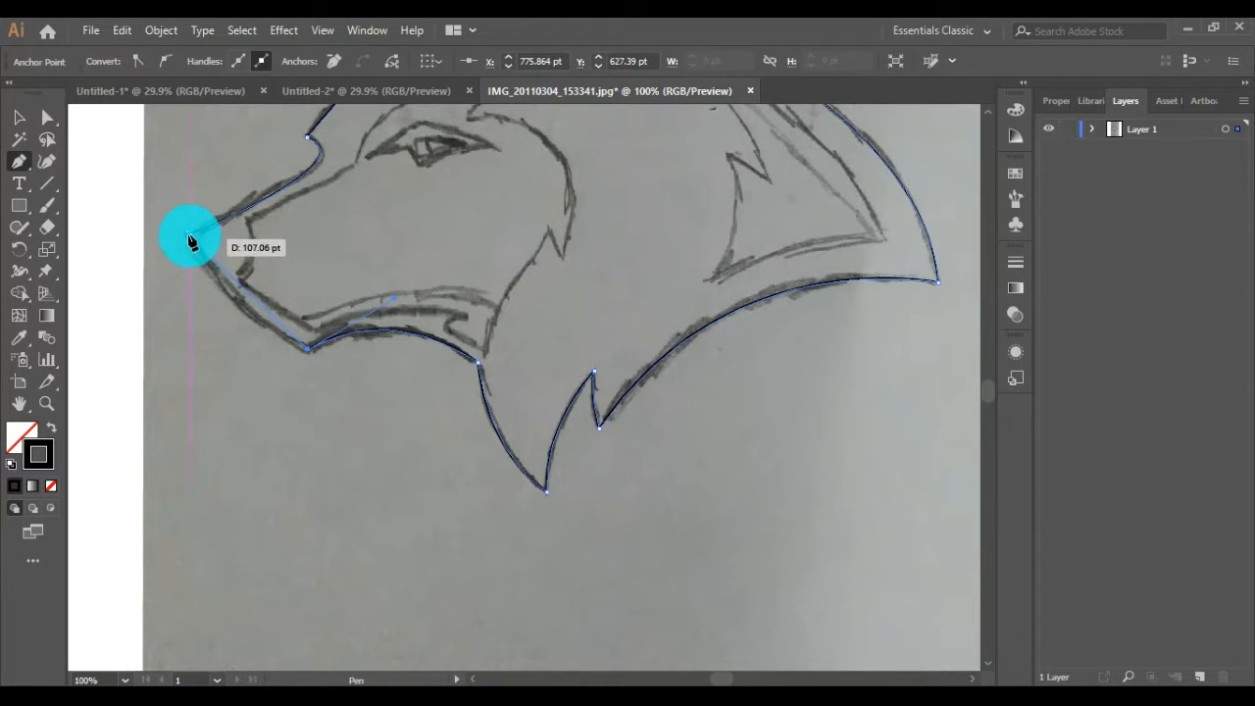
left_click_drag(192, 240, 154, 160)
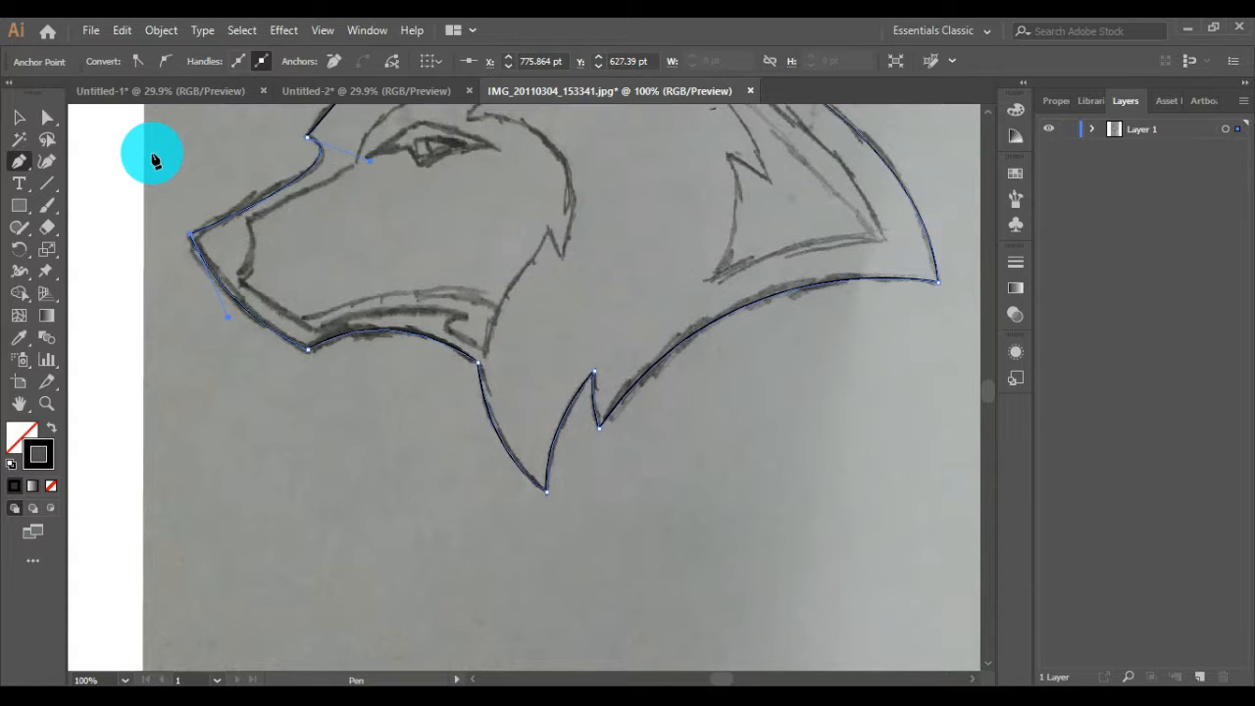
Start a separate inner face path at the top of the nose, tracing the muzzle line, brow arch and small brow notch.
mouse_move(353, 265)
left_mouse_down()
mouse_move(280, 402)
mouse_move(297, 500)
left_mouse_up()
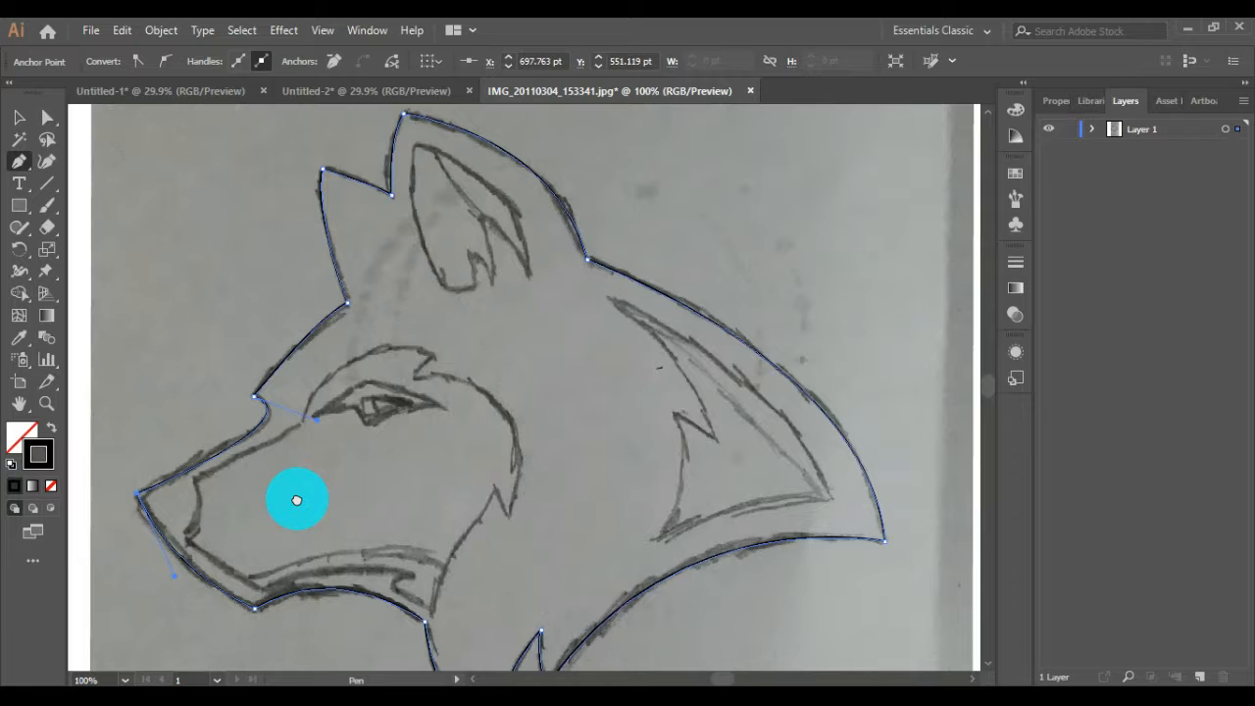
left_click(196, 479)
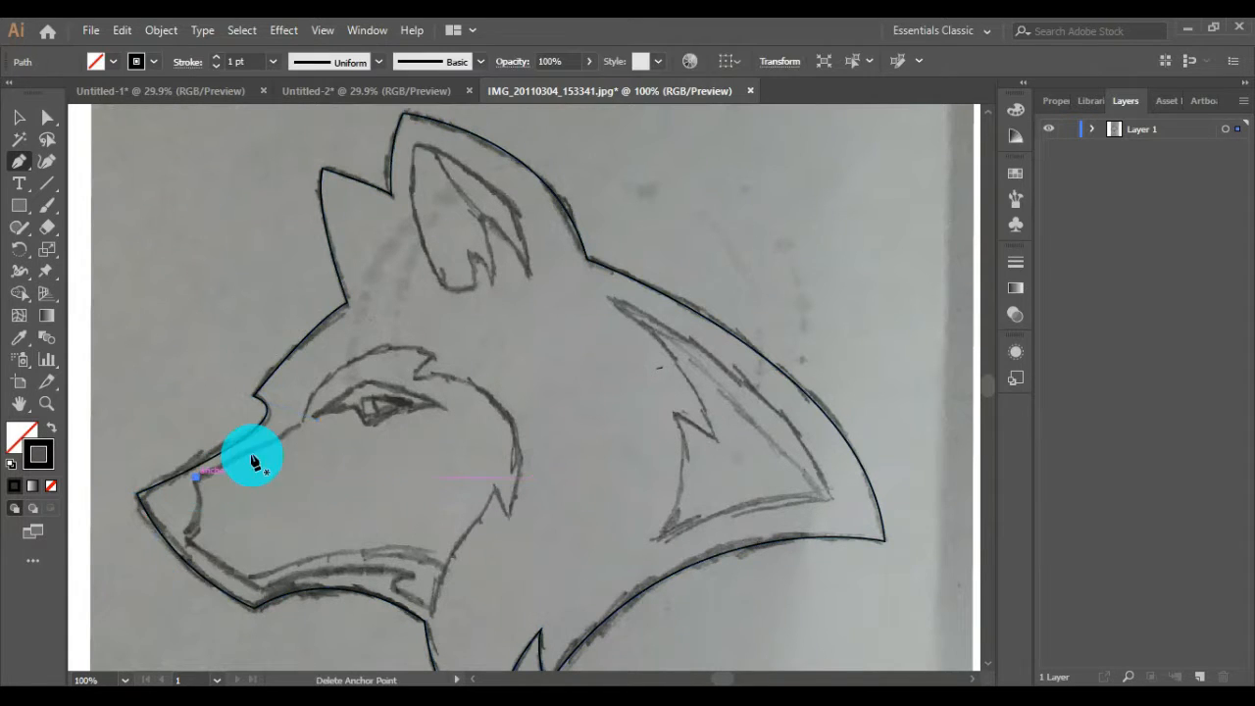
left_click(309, 422)
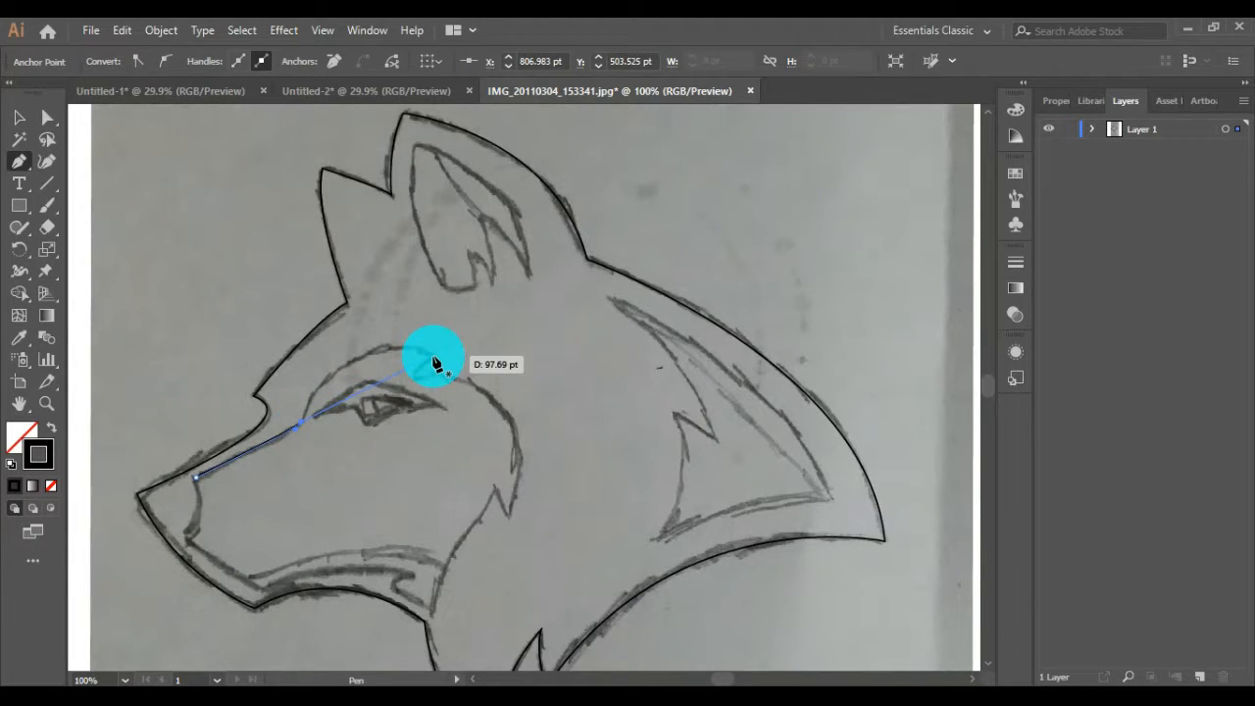
left_click_drag(434, 358, 538, 385)
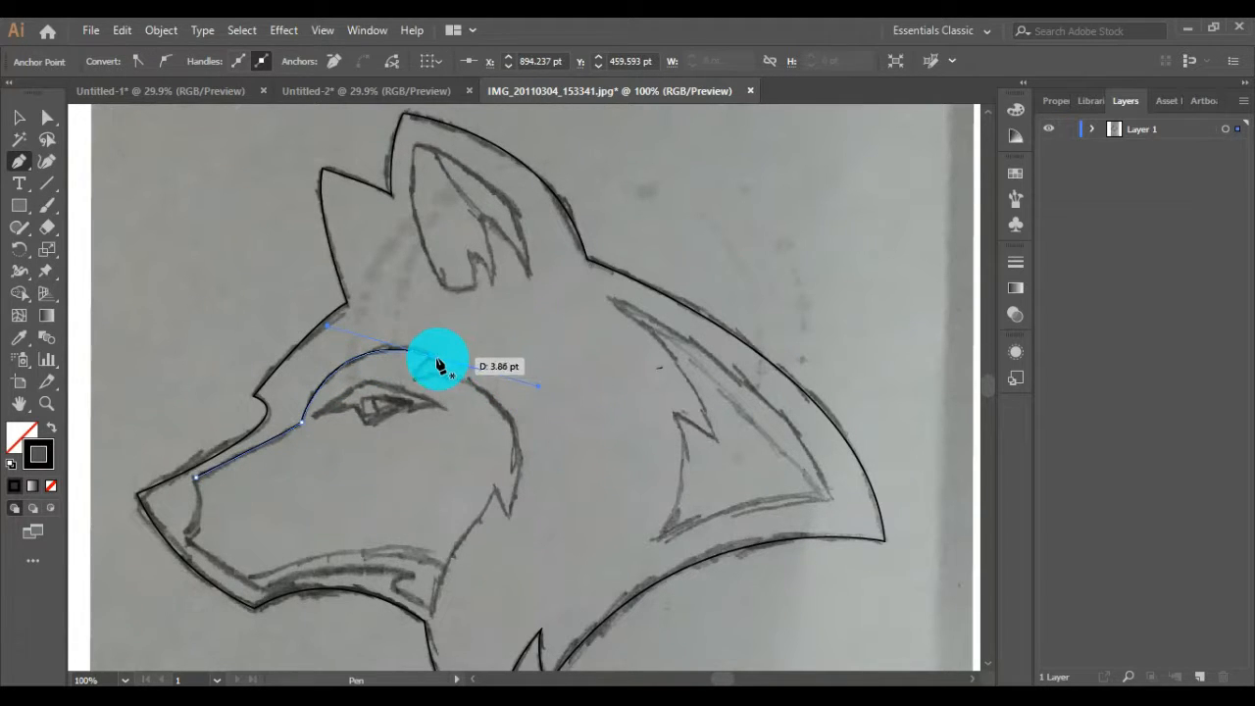
left_click_drag(432, 364, 415, 390)
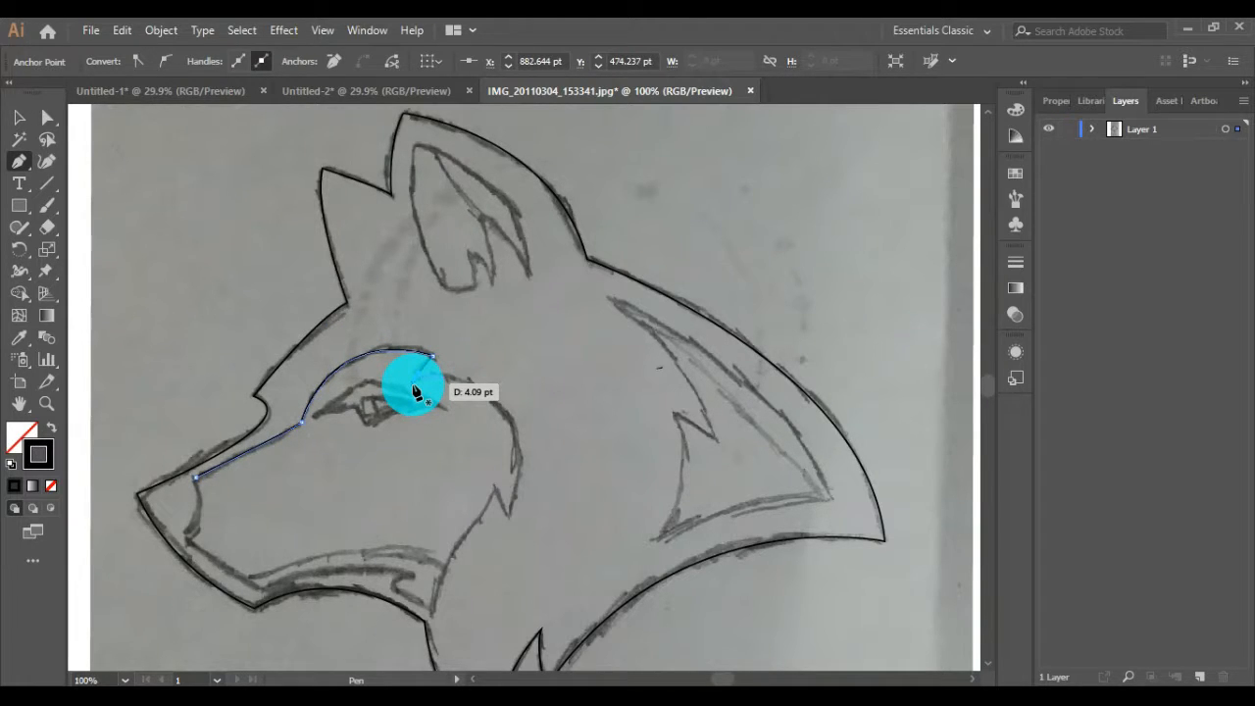
Extend the inner face path in a curve from the brow notch around the cheek to the cheek fur tip.
left_click_drag(417, 388, 477, 574)
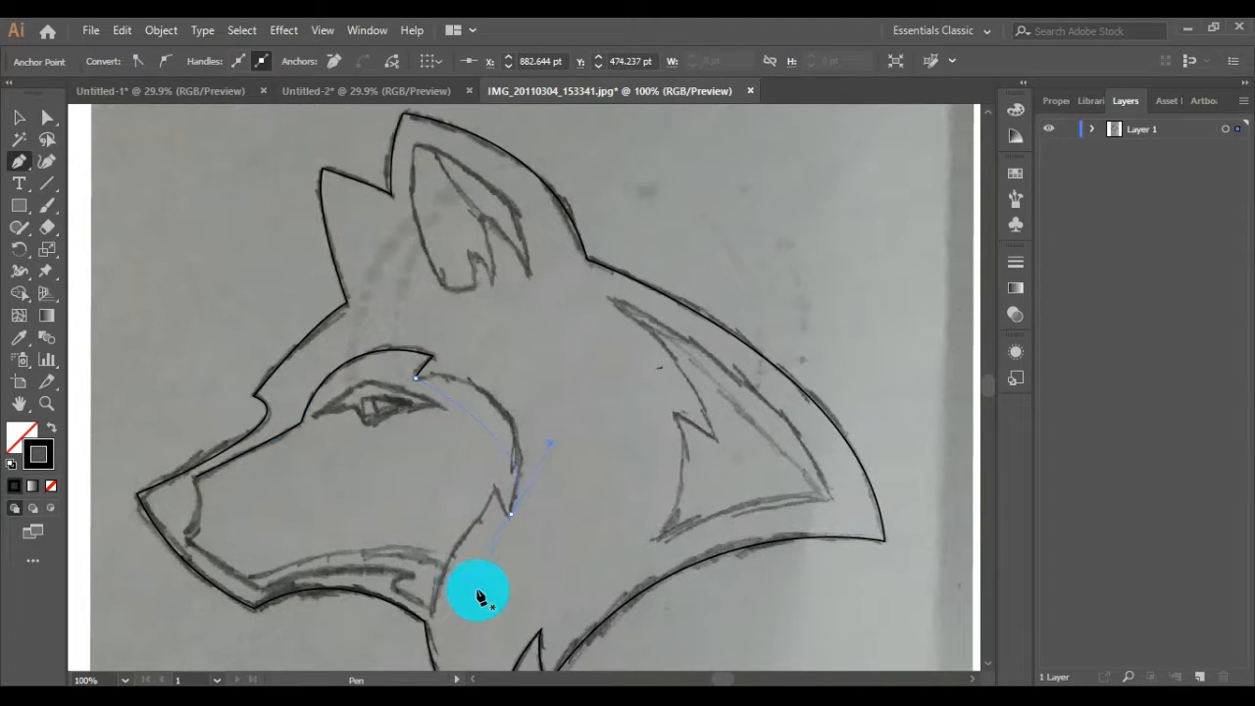
key("ctrl+z")
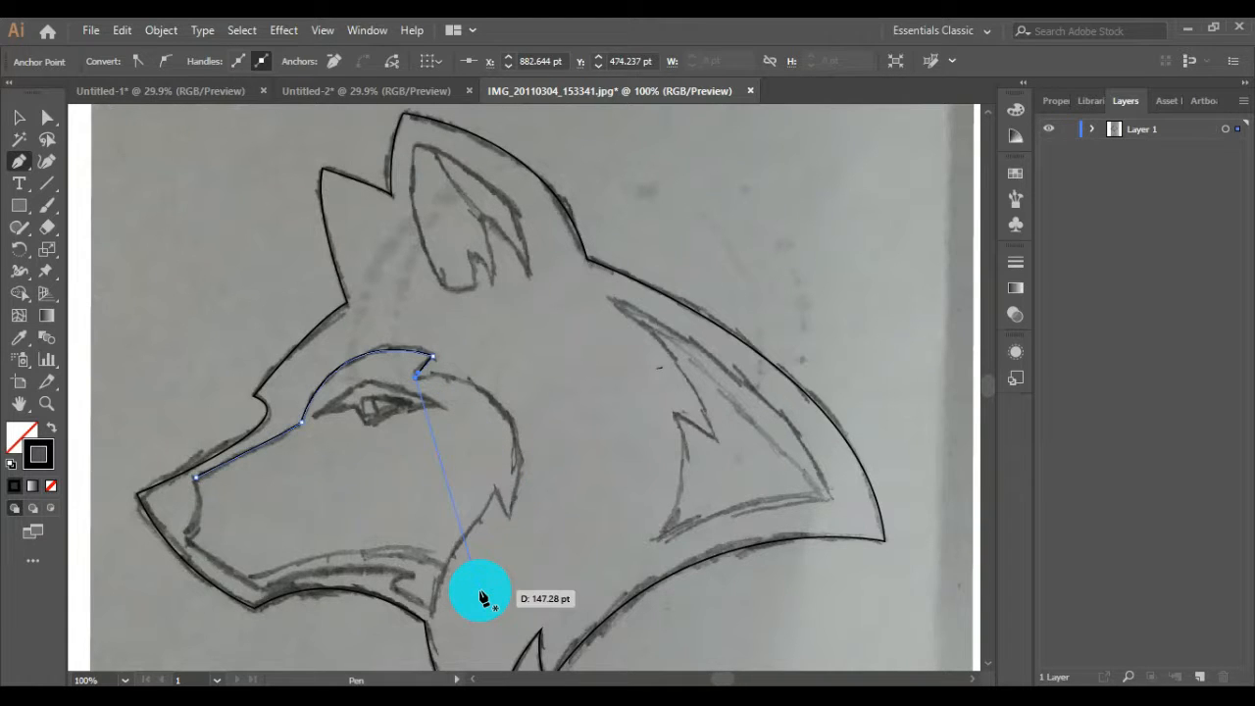
key("space")
left_click_drag(467, 548, 383, 473)
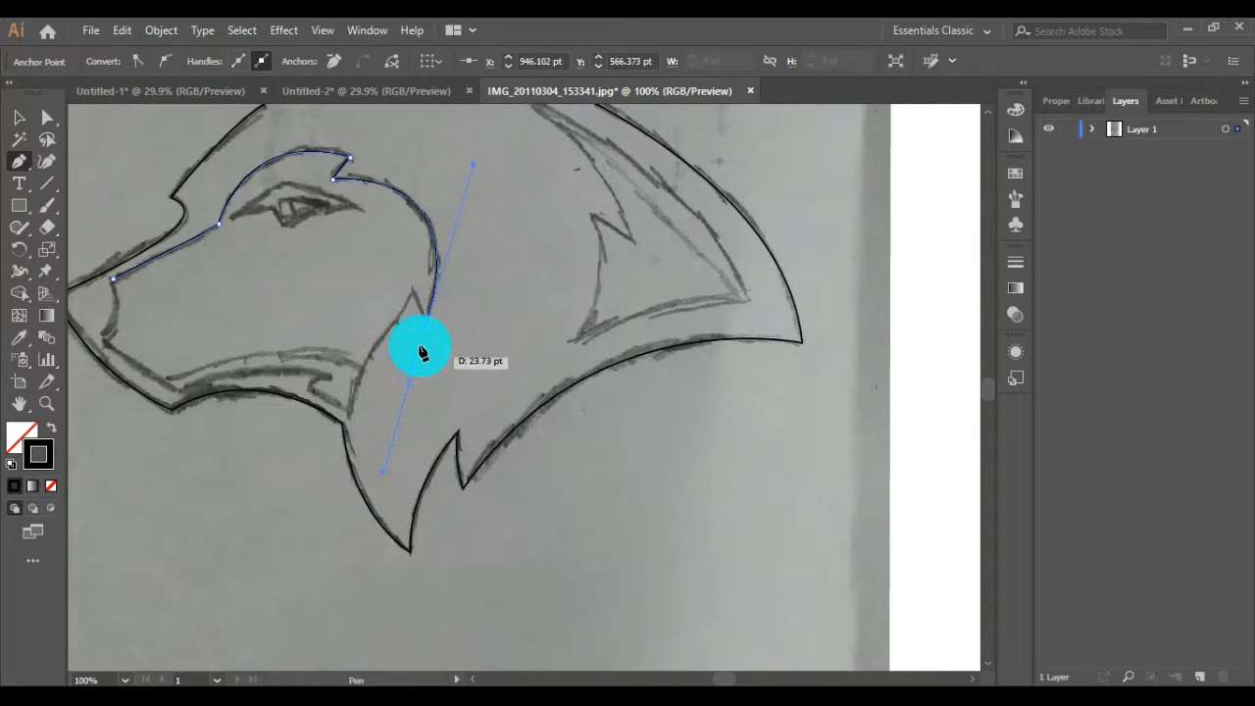
left_click(427, 318)
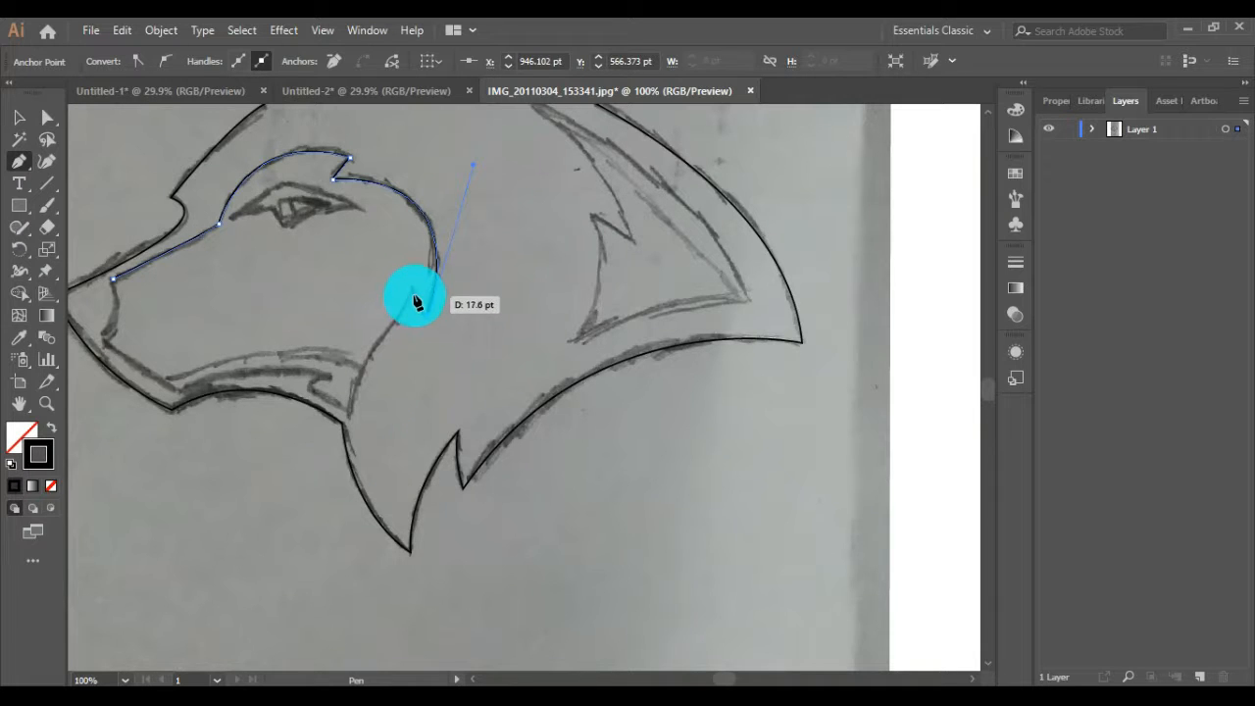
Continue the inner face path through the cheek fur notch and down to the corner of the jaw.
left_click(411, 287)
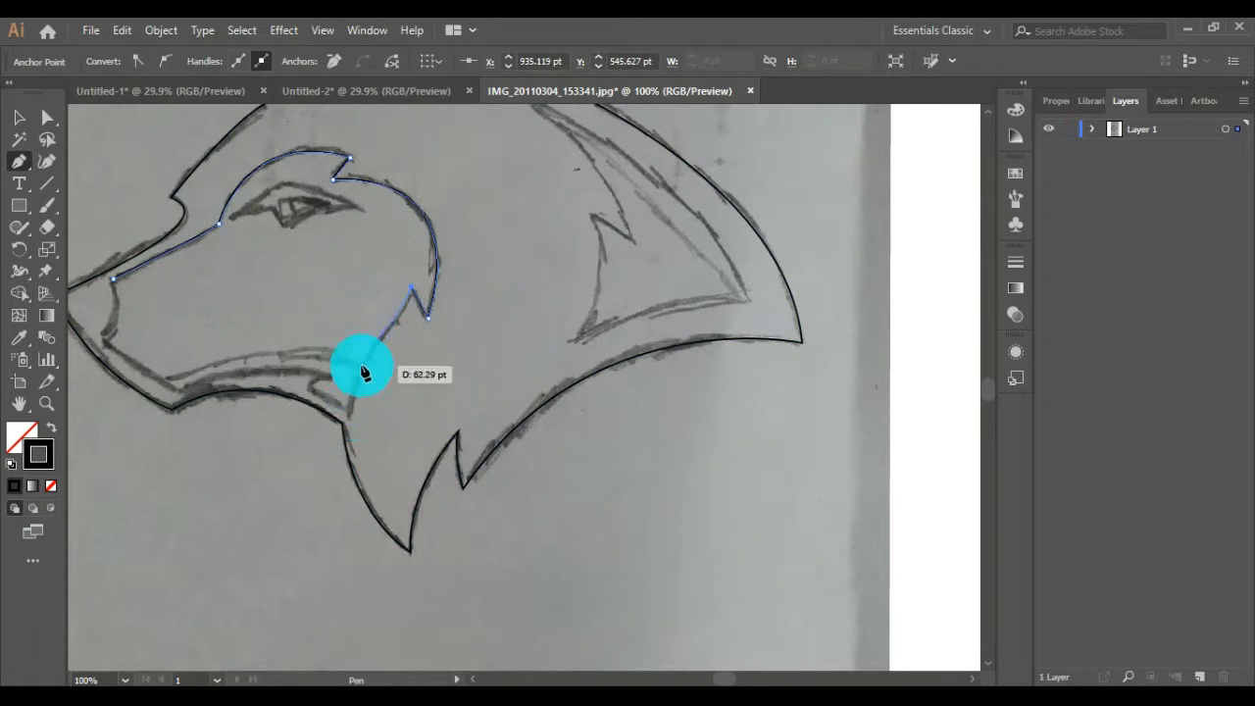
left_click(387, 340)
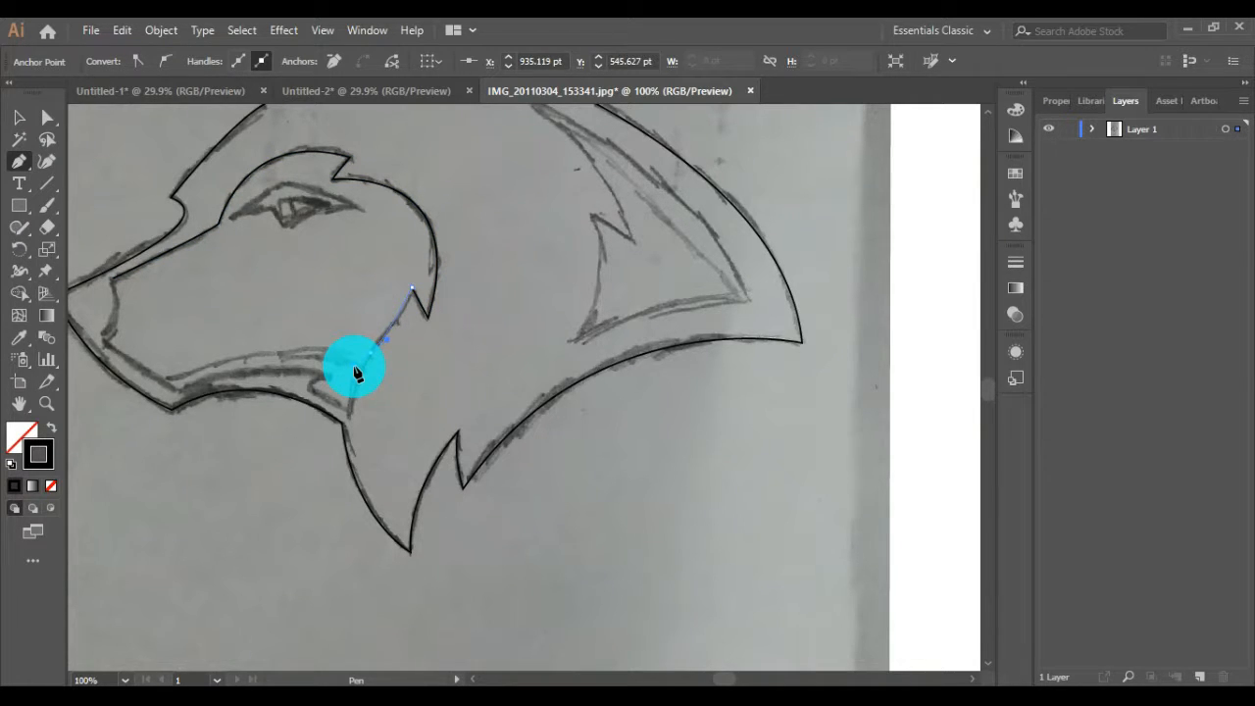
left_click(357, 366)
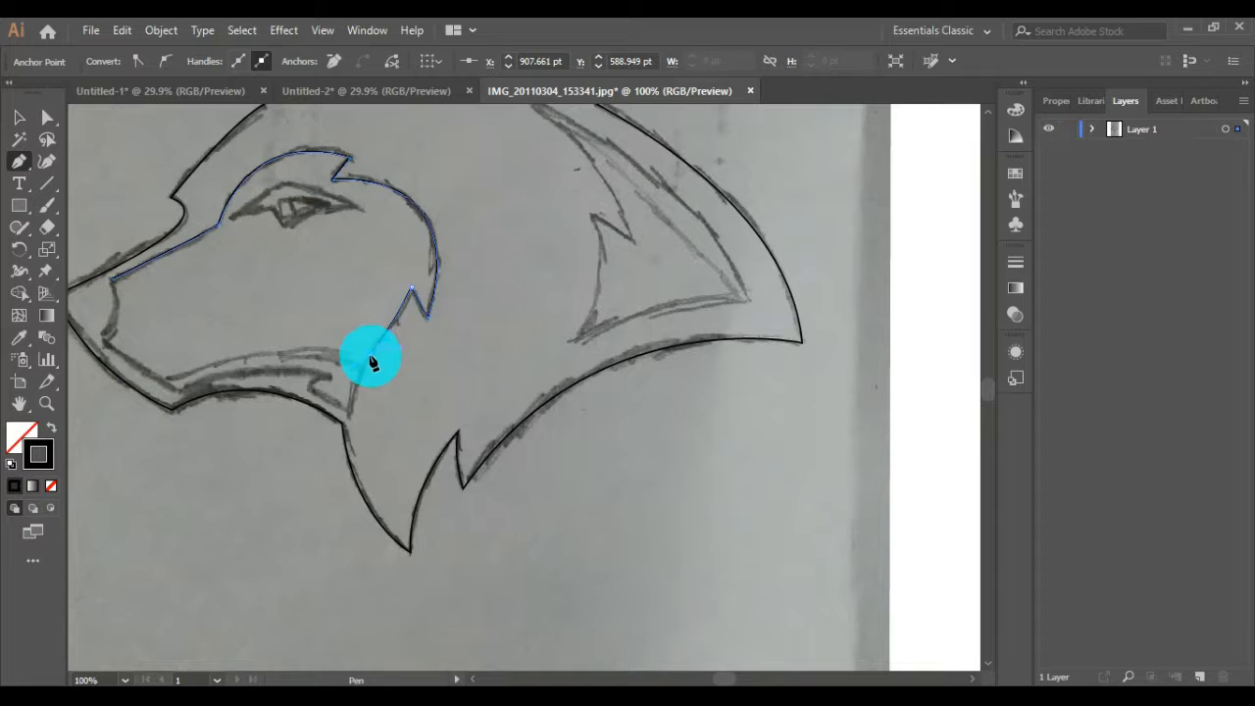
left_click_drag(372, 363, 352, 433)
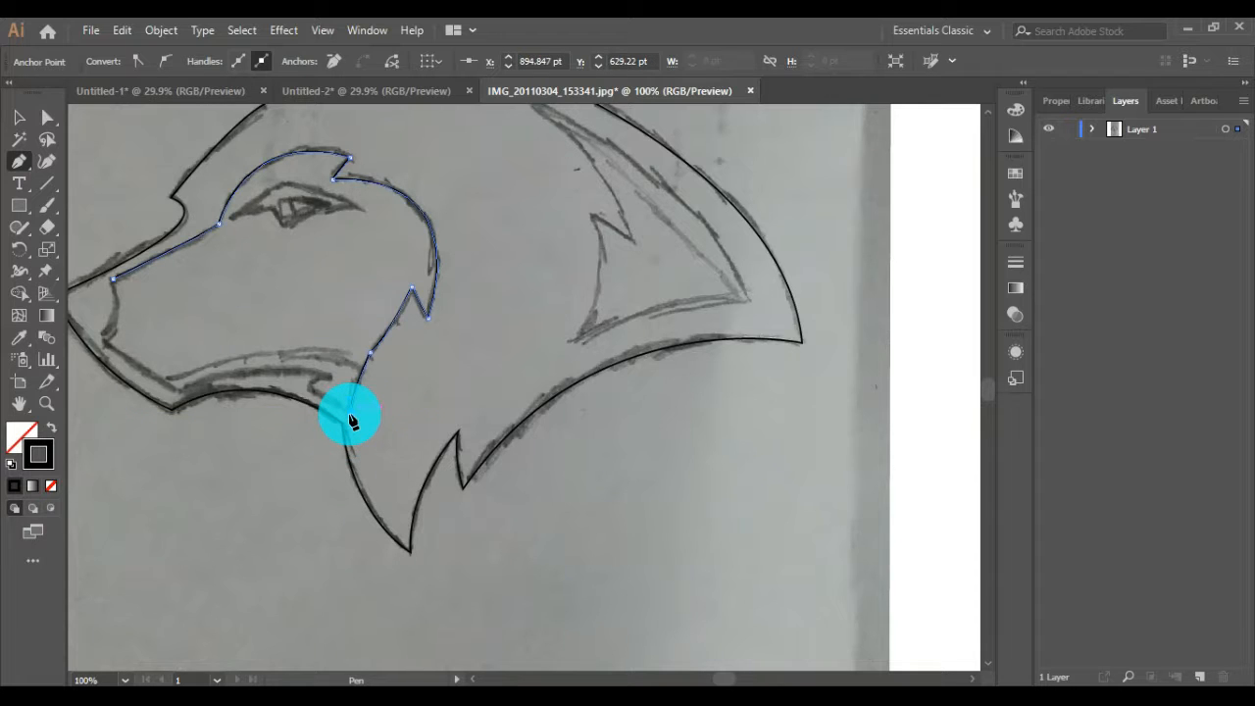
Continue the inner face path from the jaw corner around the mouth-corner notch and along the curved mouth line to the chin.
key("ctrl+equal")
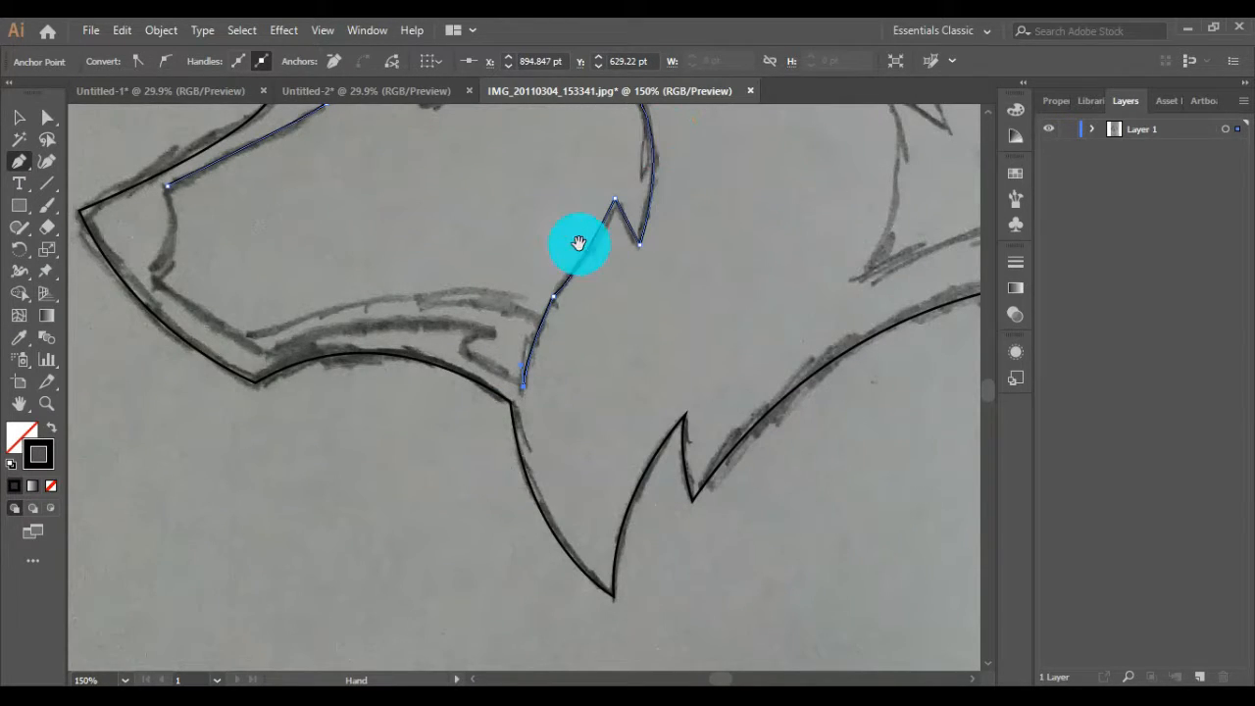
left_click_drag(575, 244, 636, 331)
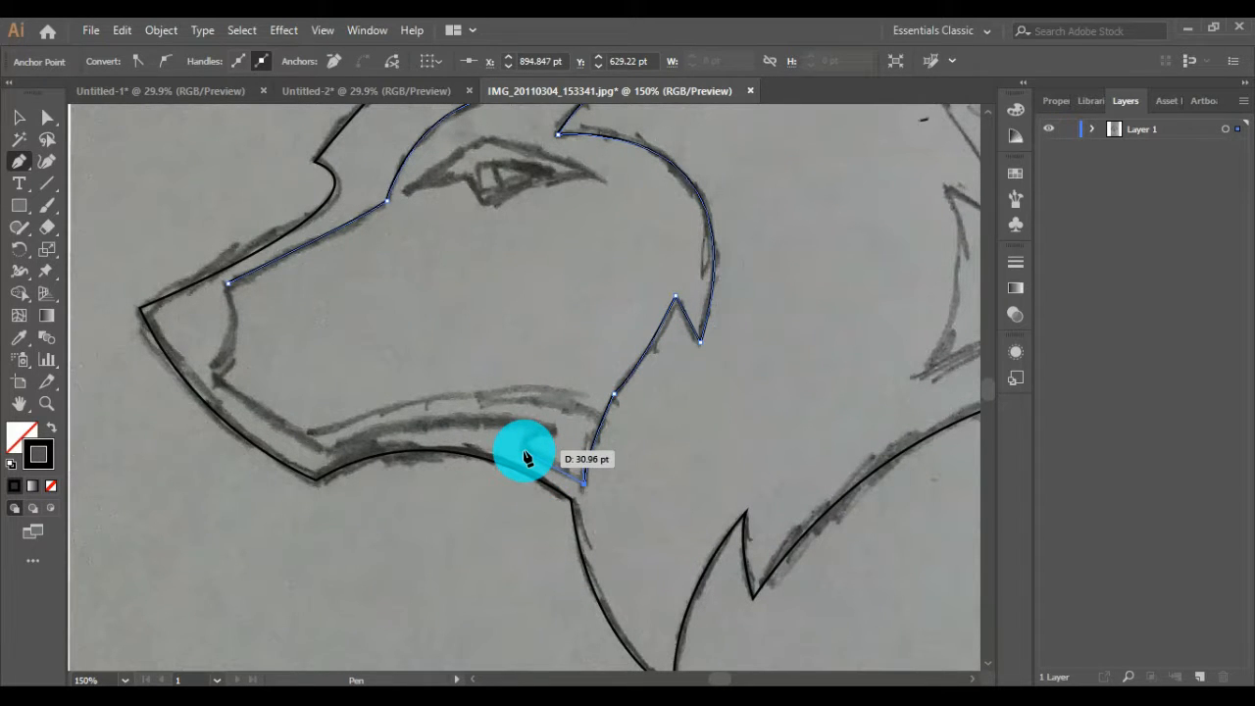
mouse_move(525, 452)
left_mouse_down()
mouse_move(501, 442)
mouse_move(527, 455)
mouse_move(540, 437)
mouse_move(579, 431)
mouse_move(575, 422)
left_mouse_up()
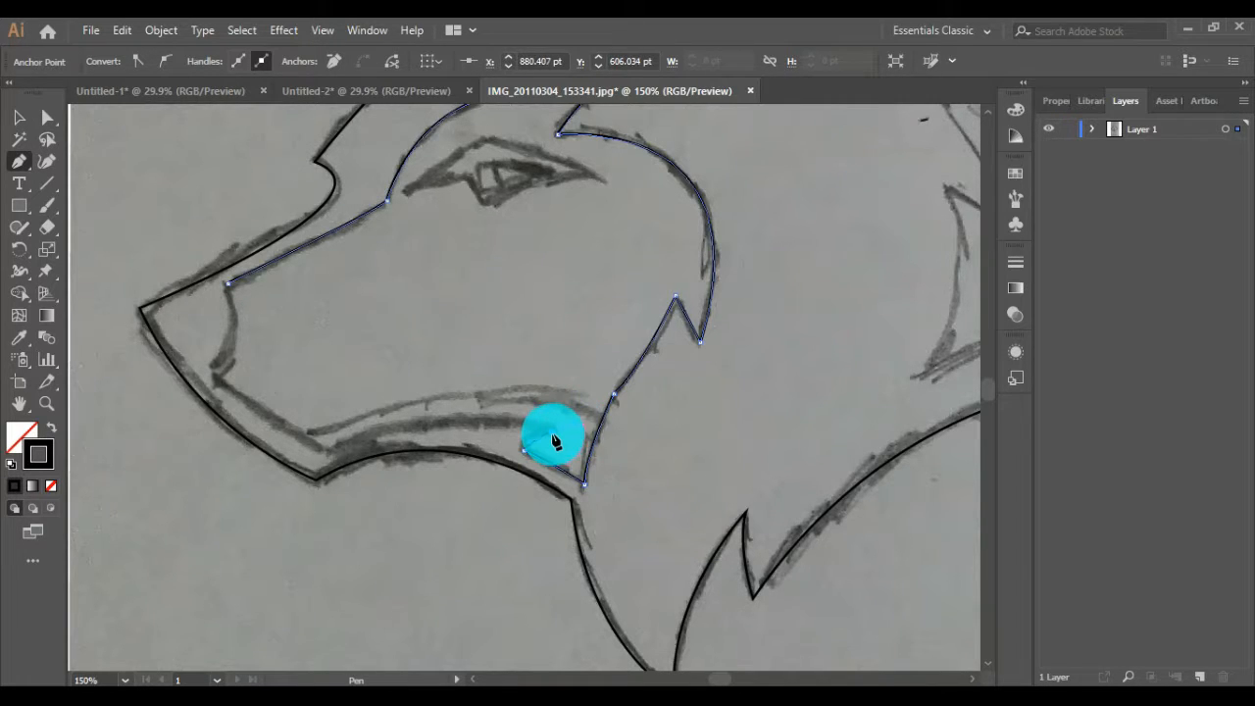
left_click(553, 432)
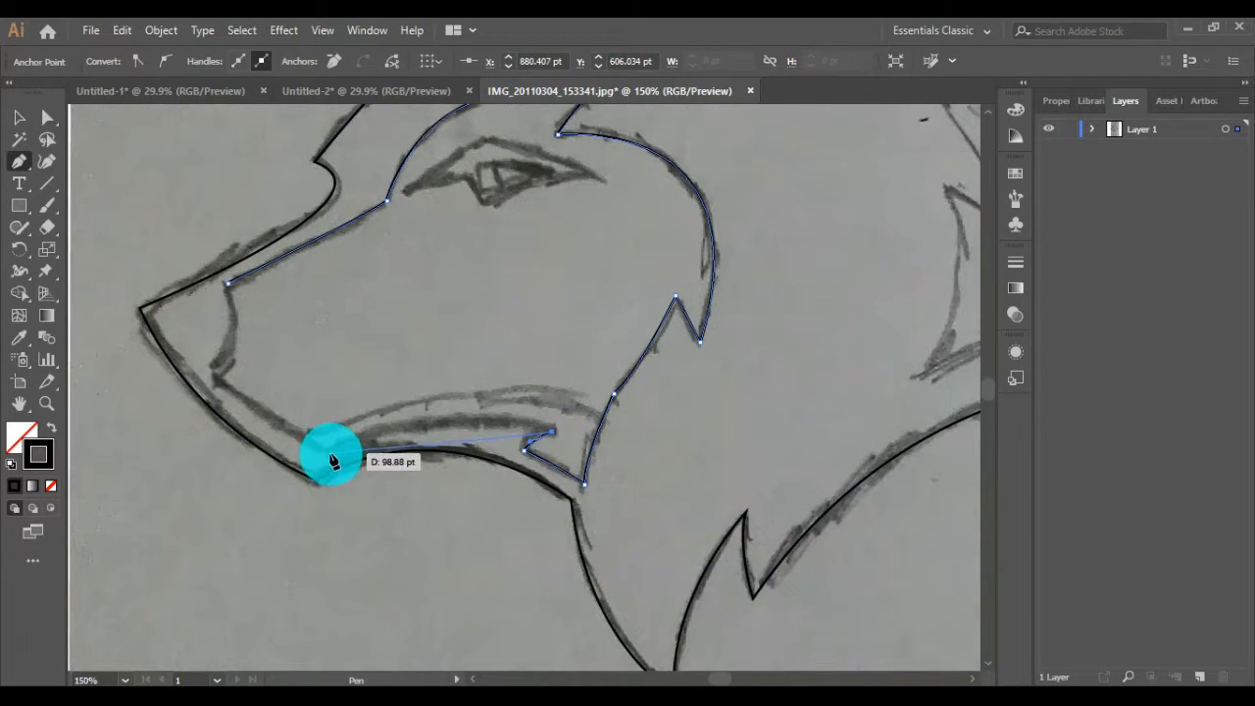
mouse_move(329, 458)
left_mouse_down()
mouse_move(219, 520)
mouse_move(199, 518)
left_mouse_up()
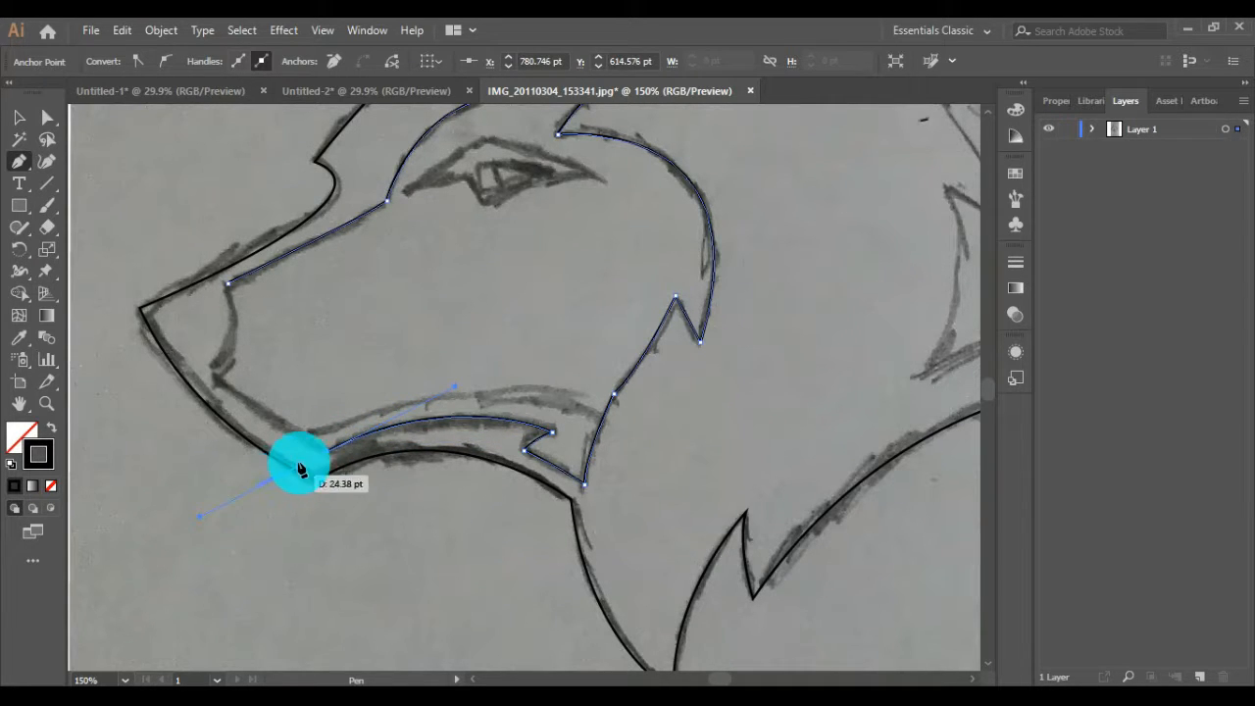
Trace the lower muzzle edge up to the nose and close the inner face path with a curve along the back of the nose.
left_click(328, 456)
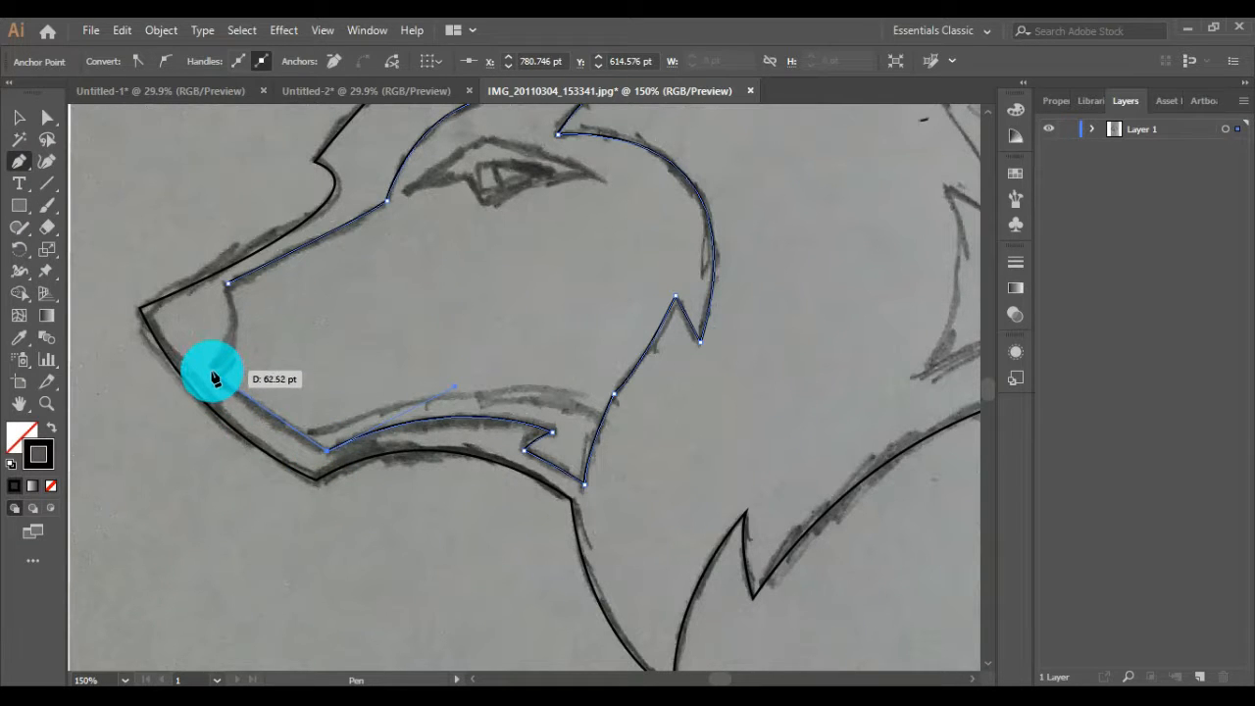
left_click(212, 370)
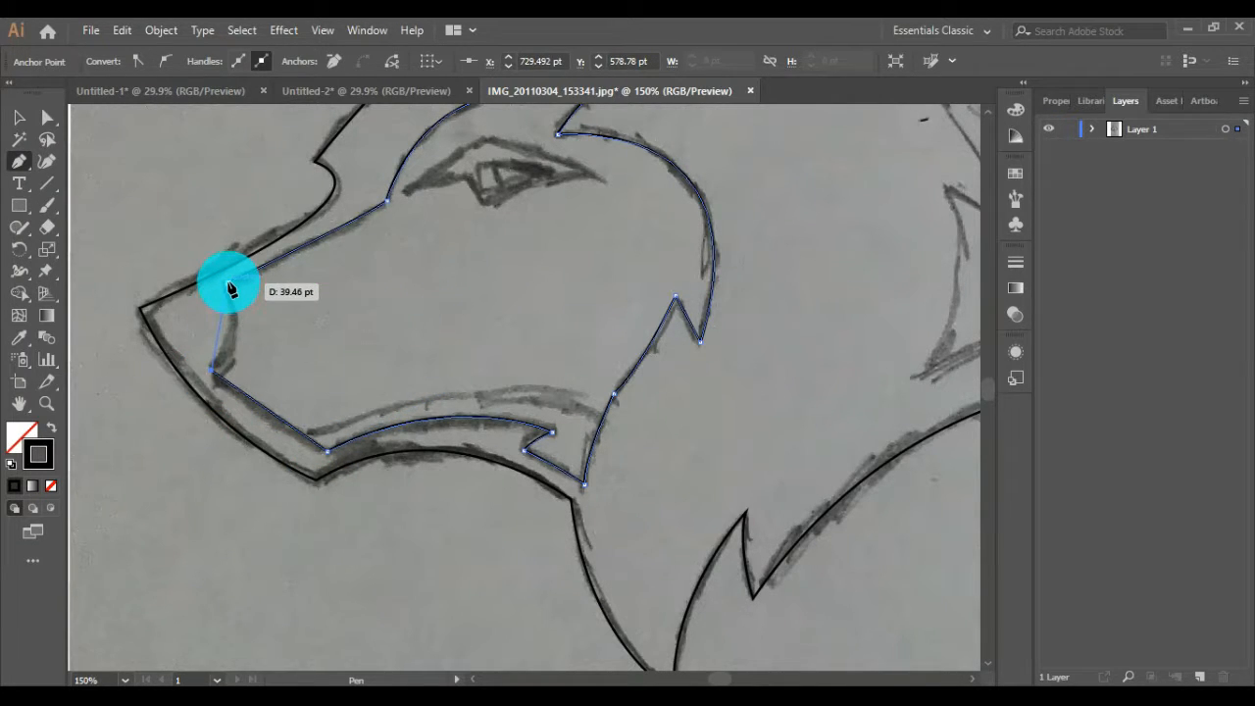
left_click_drag(229, 286, 206, 226)
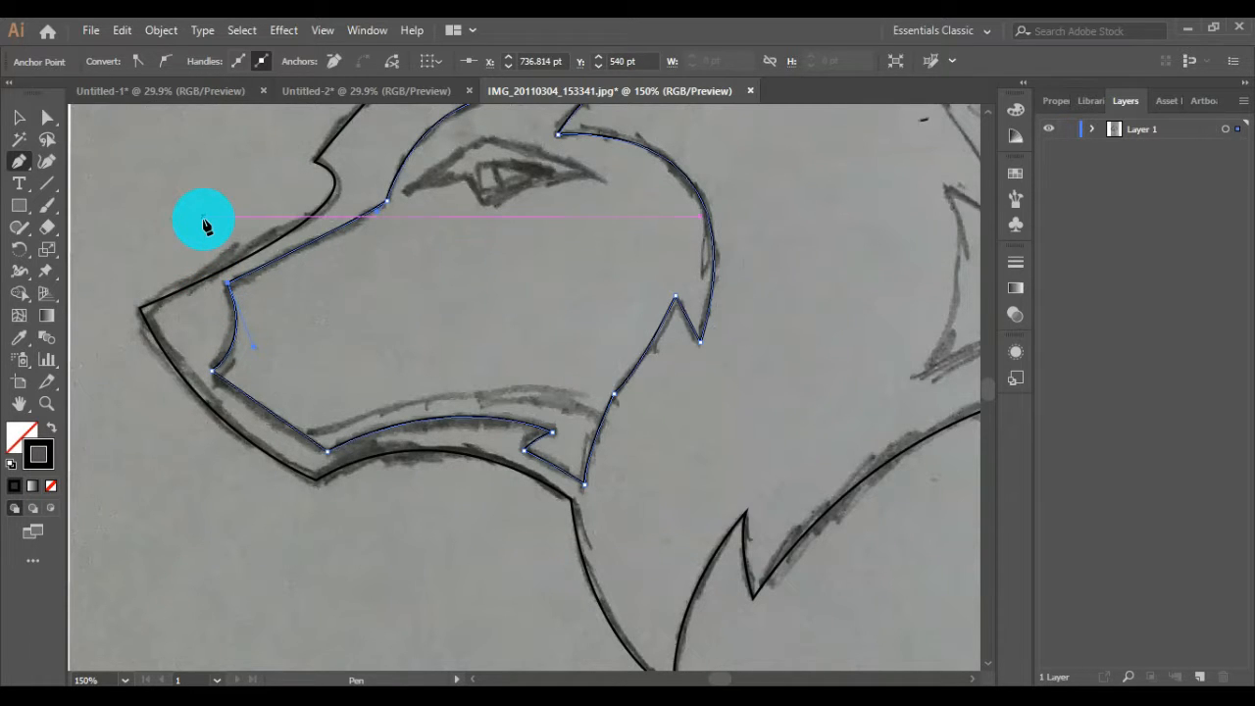
Trace the inner shape of the upright front ear as a closed path, including the pointed fur notches along its base.
left_click_drag(545, 291, 214, 379)
left_click_drag(301, 239, 493, 549)
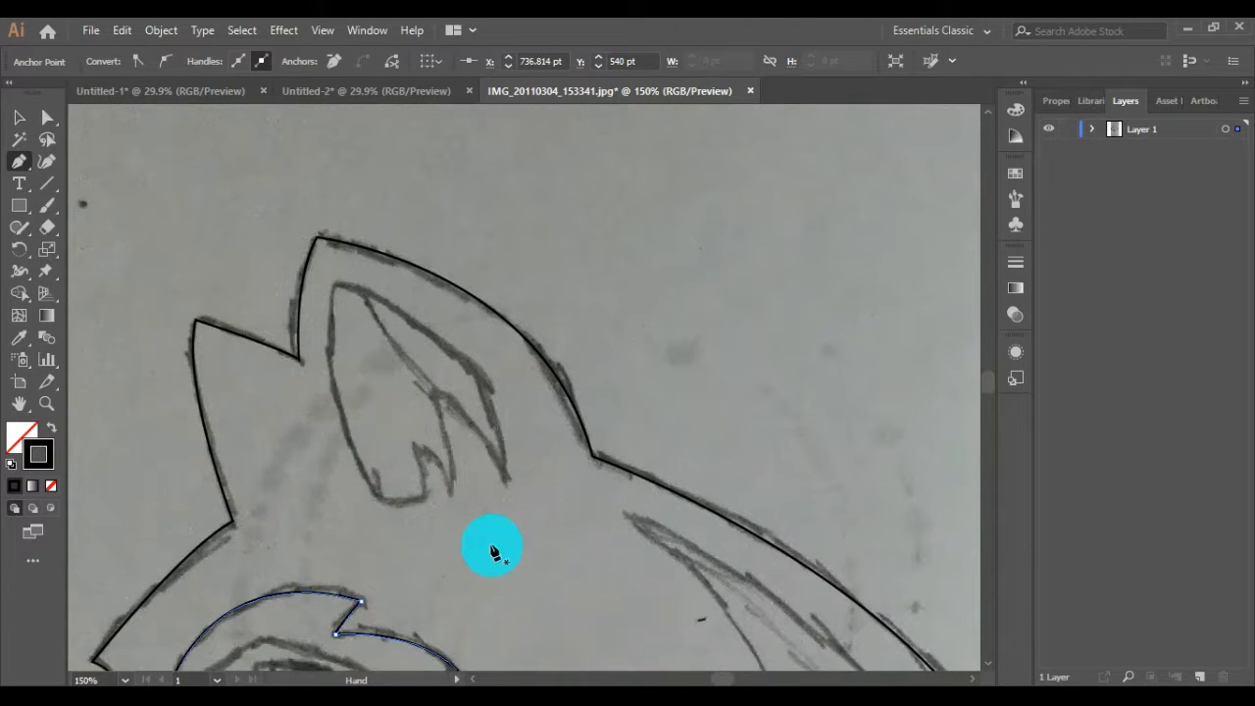
left_click(335, 287)
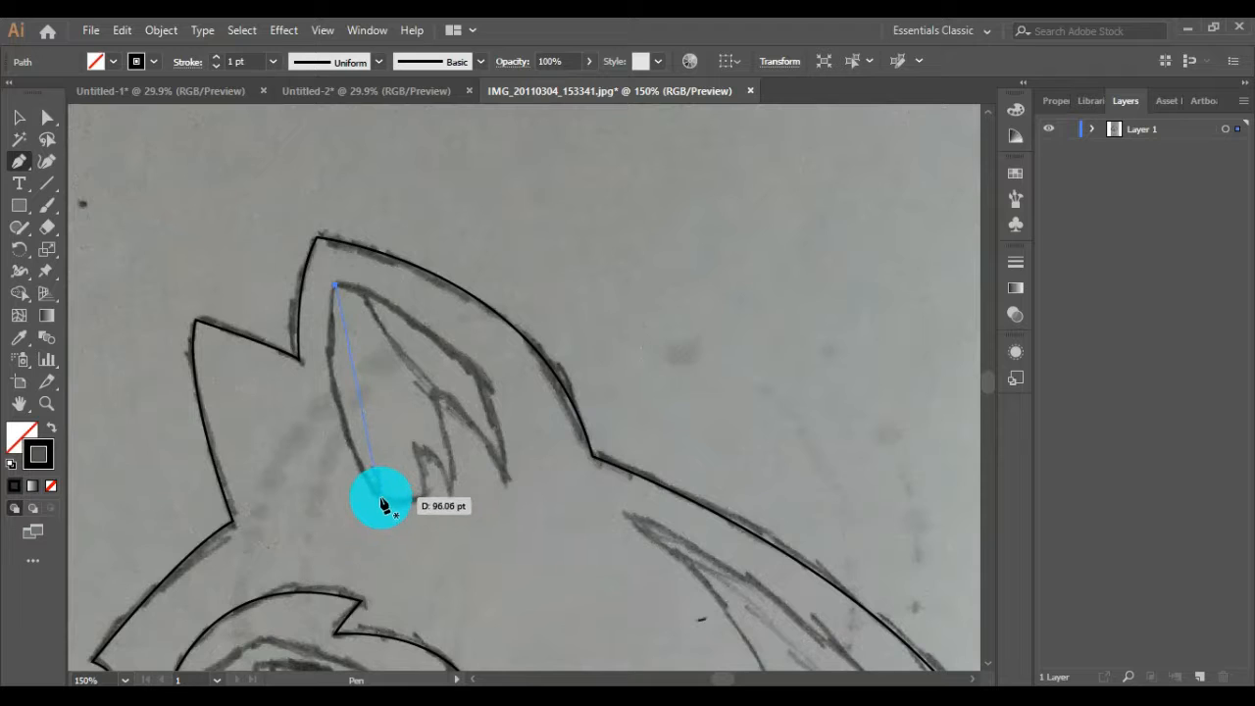
left_click_drag(380, 495, 452, 600)
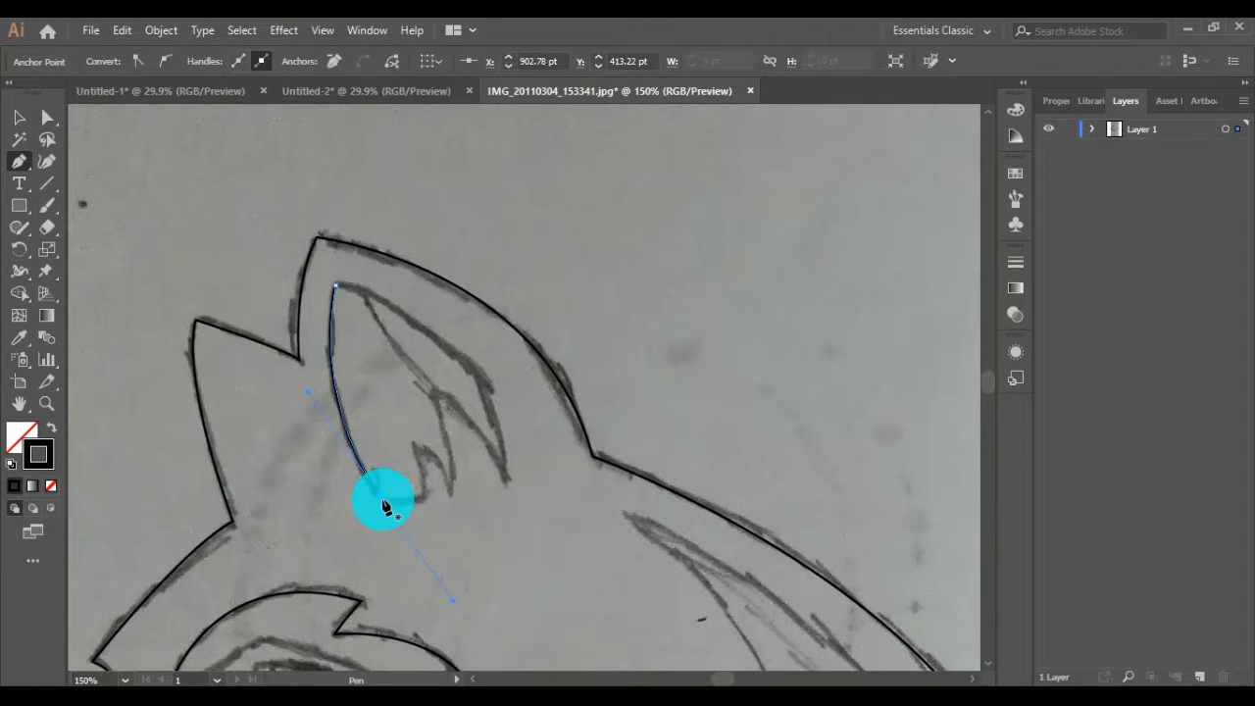
left_click_drag(382, 502, 413, 443)
left_click_drag(449, 495, 525, 537)
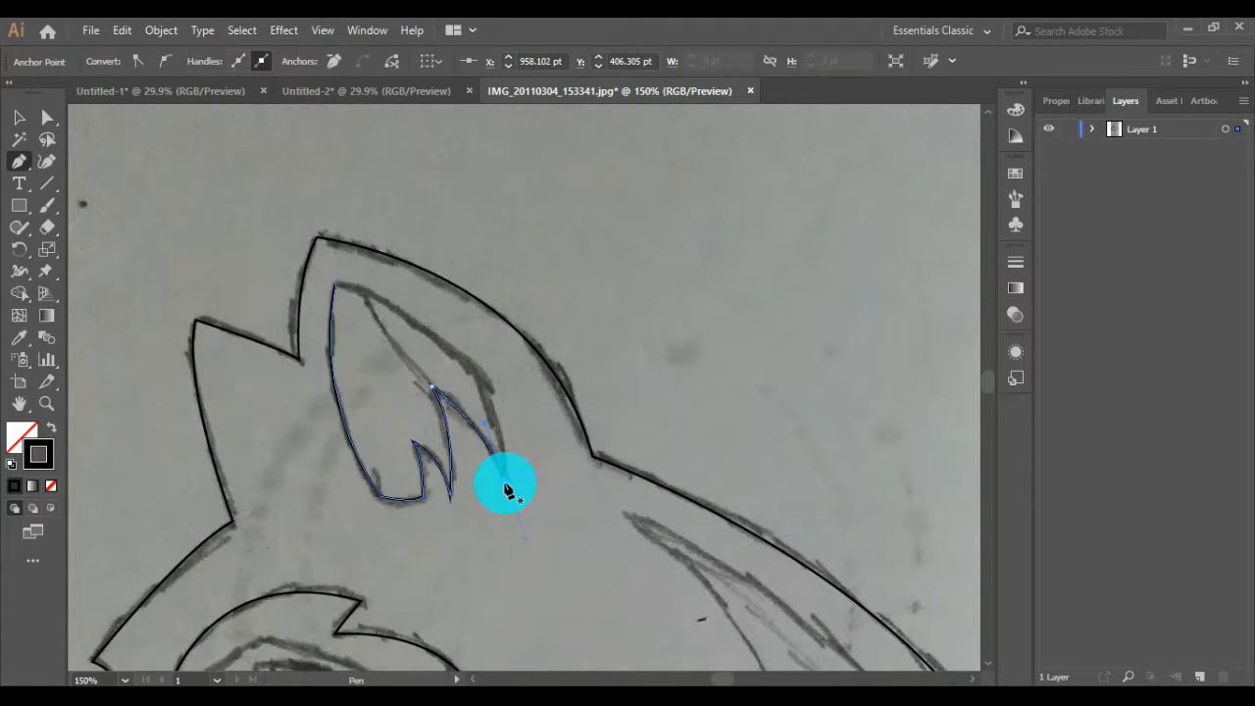
left_click_drag(337, 288, 158, 253)
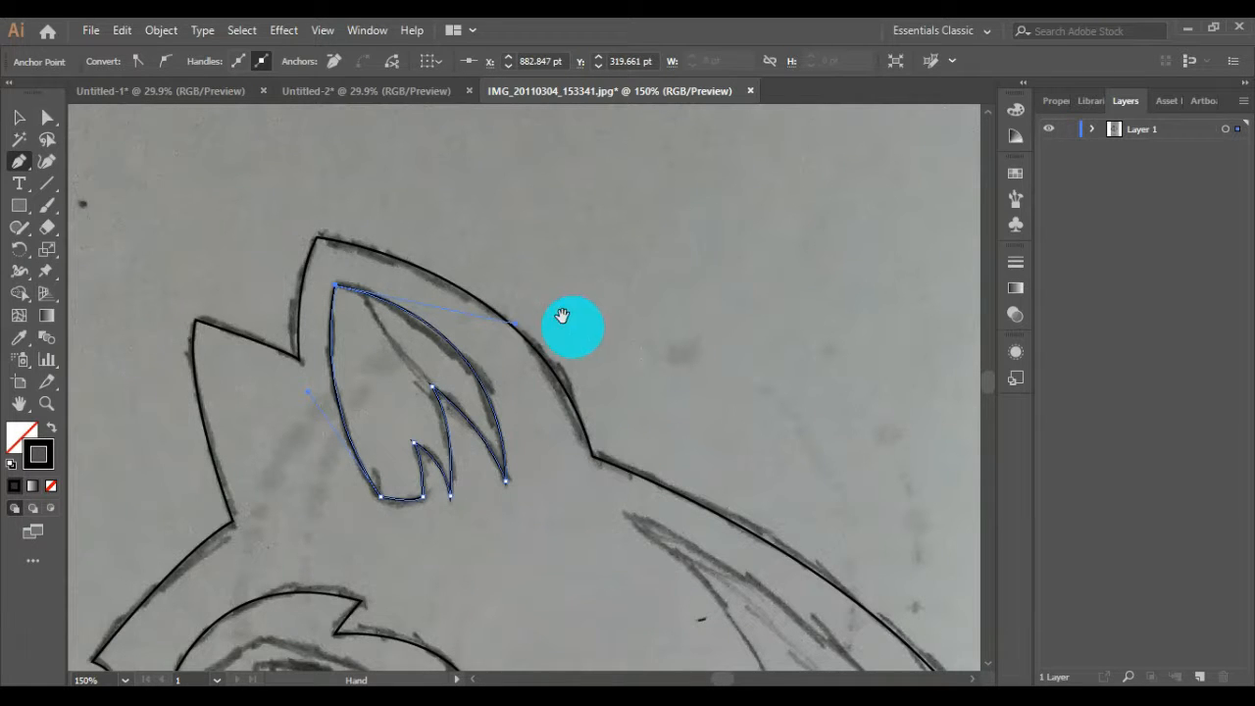
Trace the inner shape of the rear ear as a closed path, including its long upper point and the fur notch on its inner edge.
mouse_move(787, 509)
left_mouse_down()
mouse_move(523, 297)
mouse_move(454, 224)
left_mouse_up()
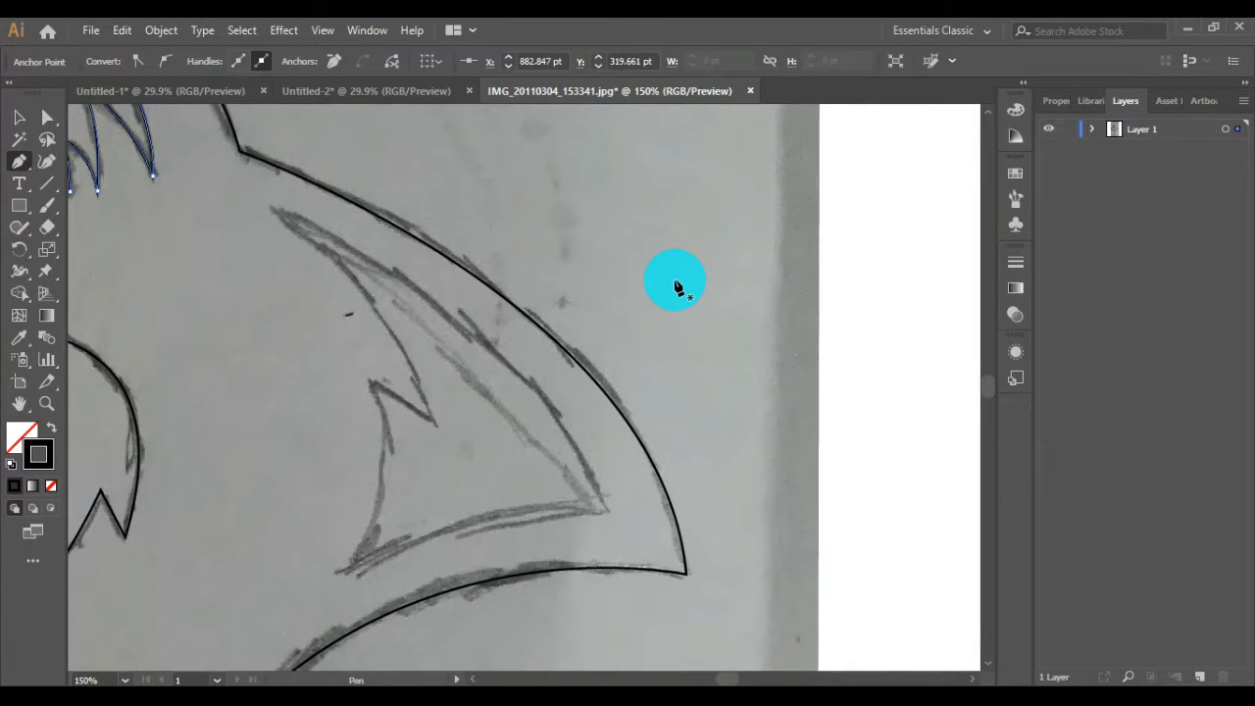
left_click(370, 384)
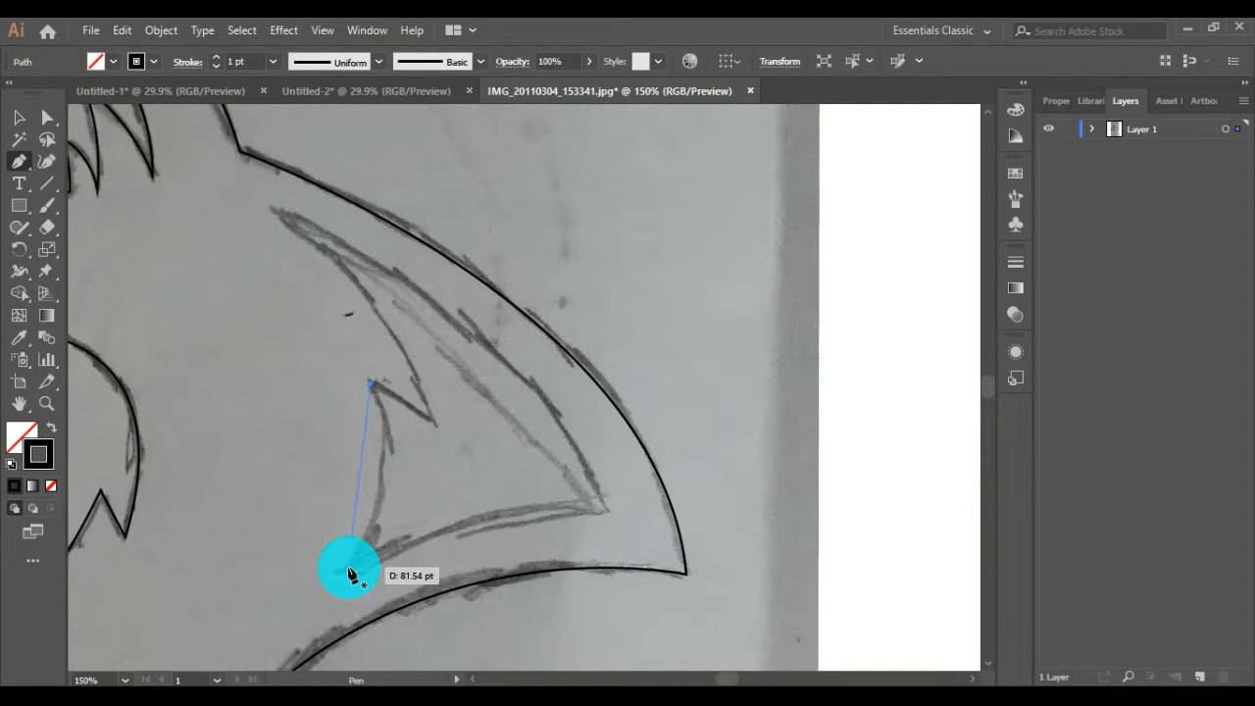
left_click_drag(353, 568, 289, 662)
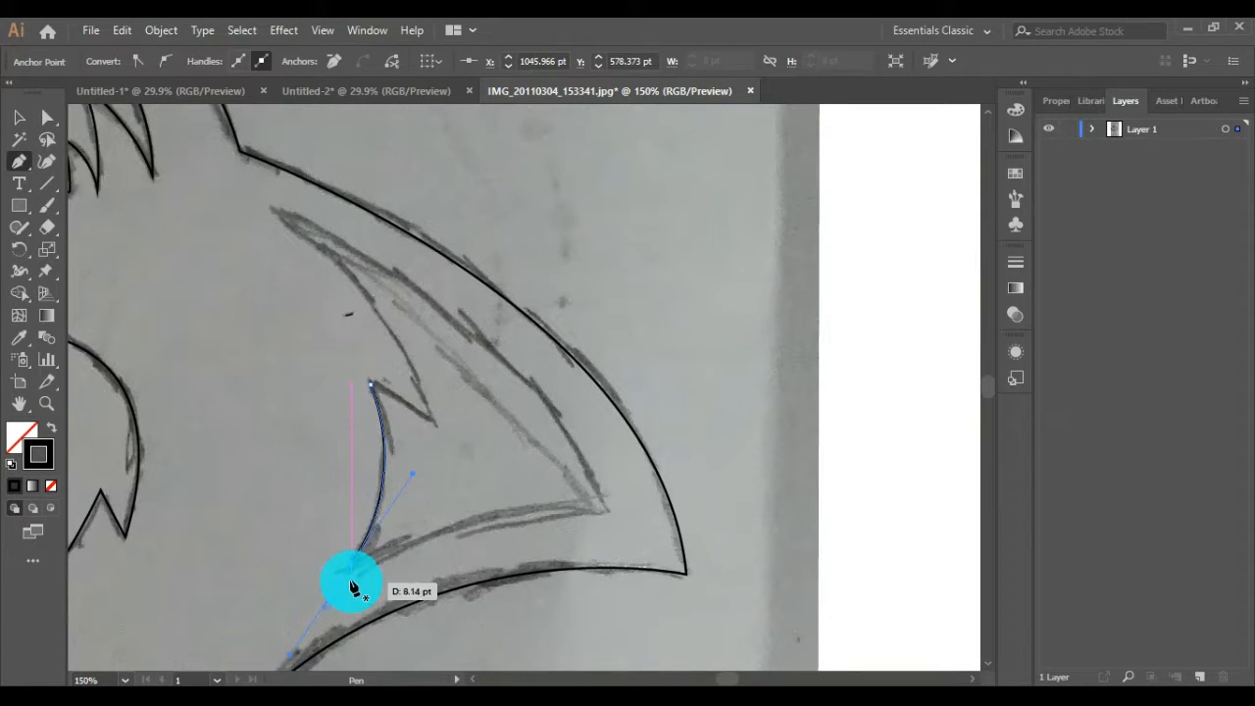
left_click_drag(352, 573, 608, 515)
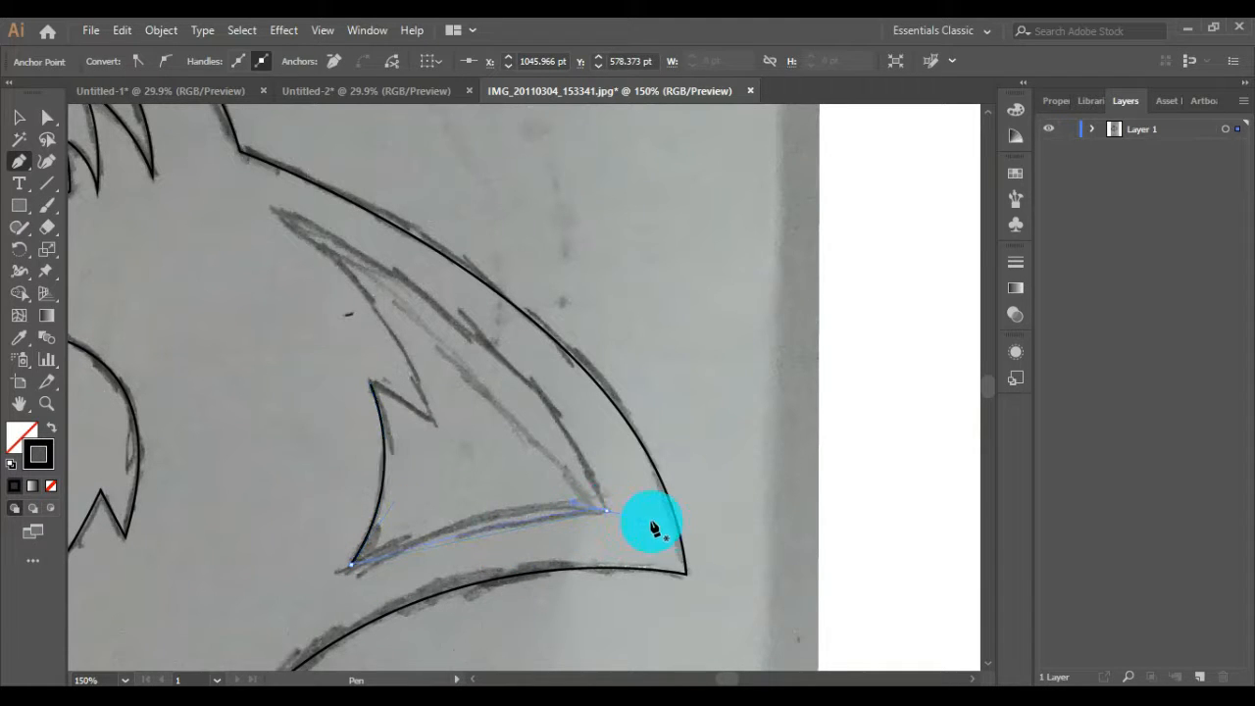
left_click_drag(698, 540, 695, 538)
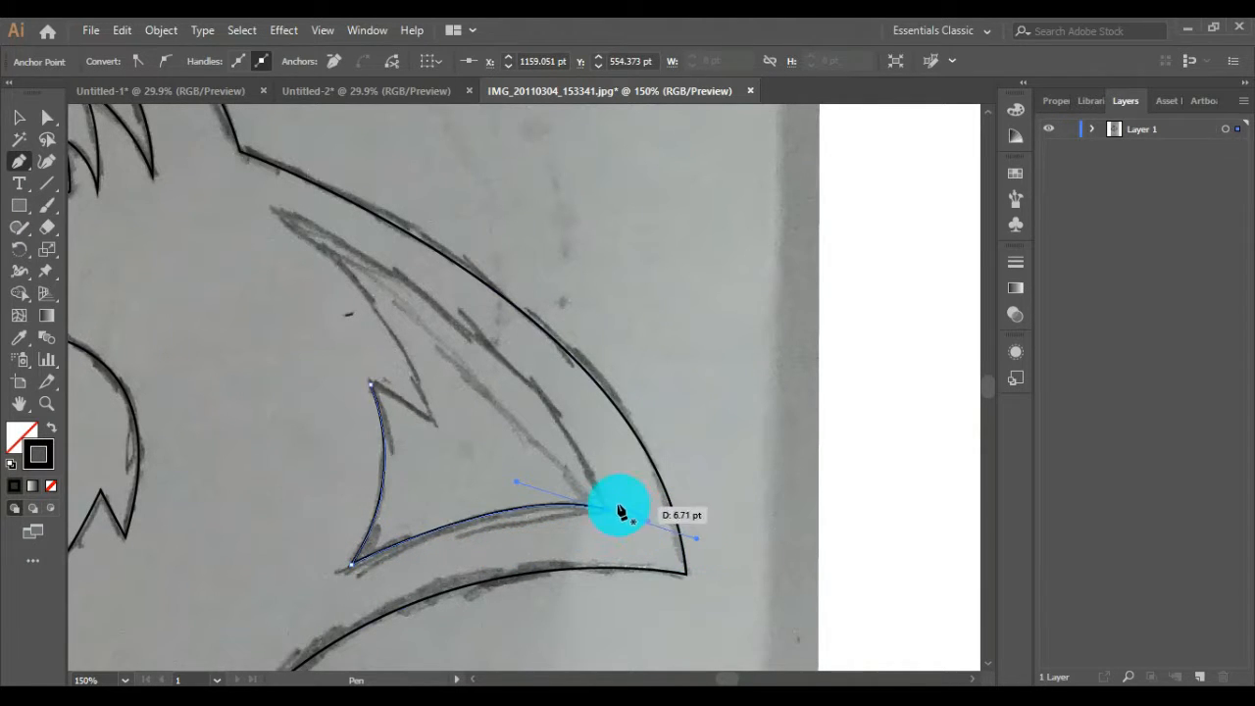
left_click_drag(608, 517, 96, 259)
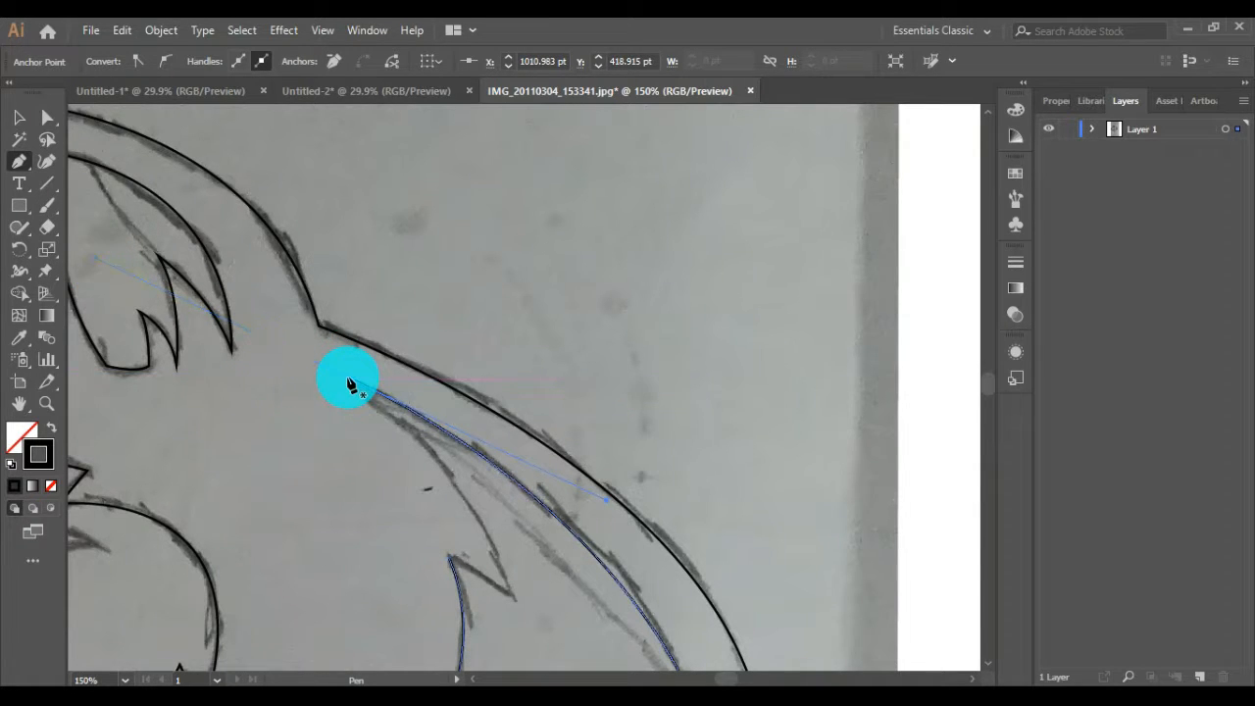
mouse_move(352, 398)
left_mouse_down()
mouse_move(378, 249)
mouse_move(471, 316)
mouse_move(544, 449)
mouse_move(540, 522)
mouse_move(577, 538)
mouse_move(569, 551)
mouse_move(549, 442)
mouse_move(530, 446)
mouse_move(478, 412)
left_mouse_up()
left_click(467, 412)
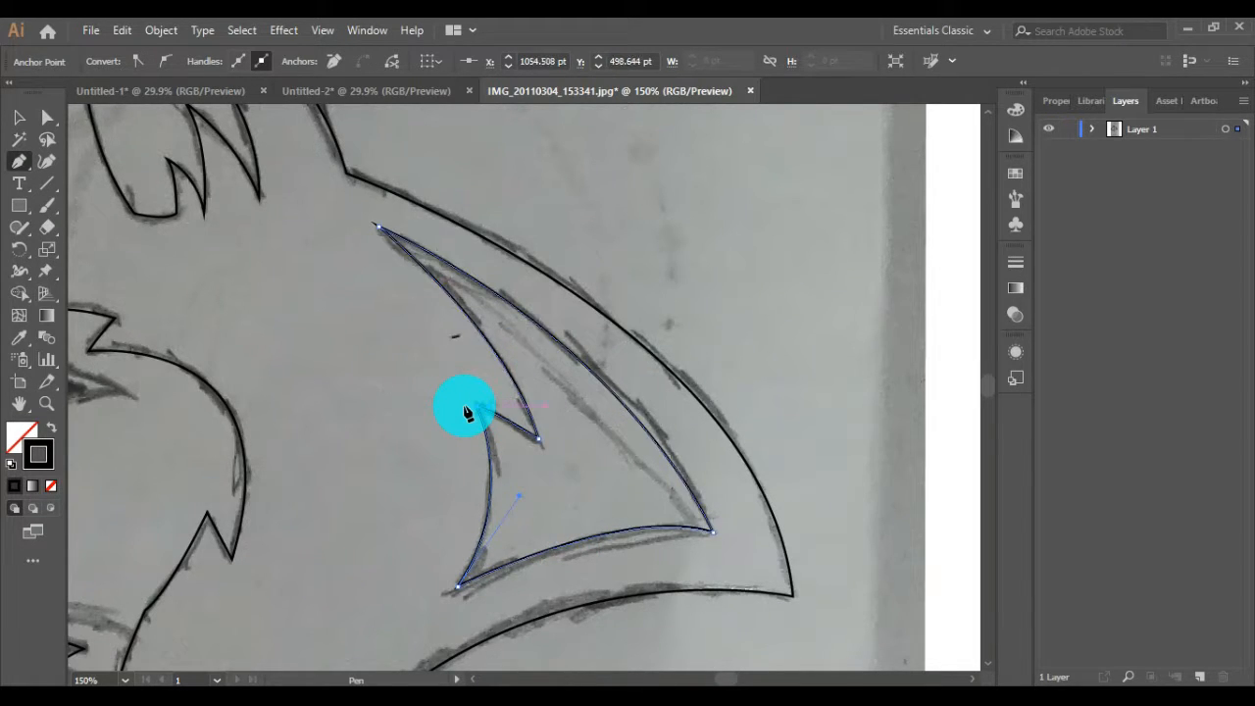
Trace the outer eye outline as a closed path with a peaked upper lid and a small notch in the lower lid.
left_click_drag(379, 383, 871, 330)
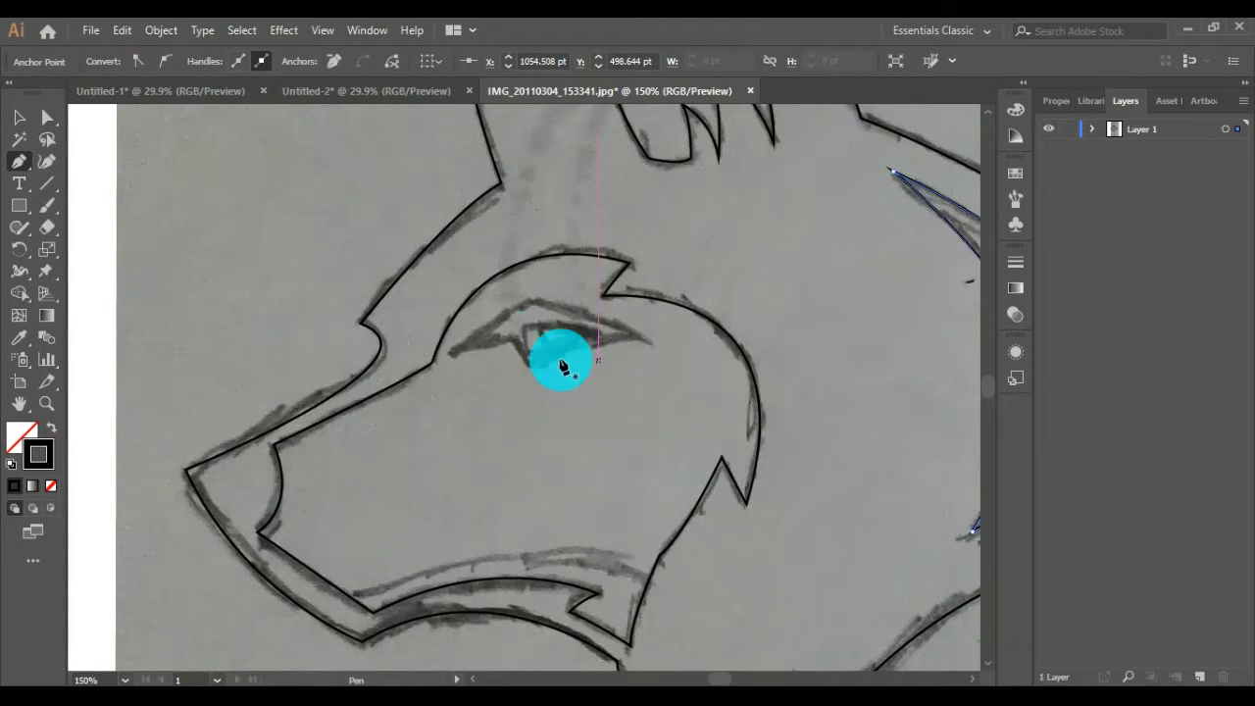
left_click_drag(450, 351, 534, 309)
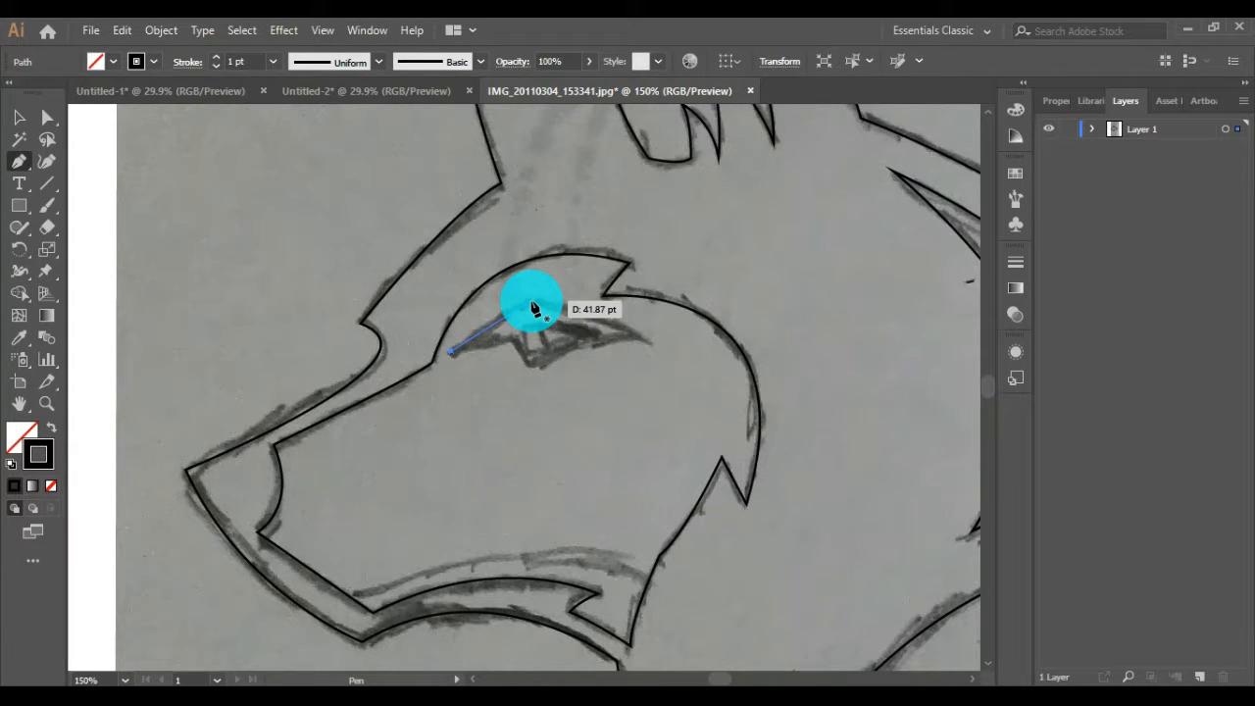
left_click_drag(530, 302, 685, 381)
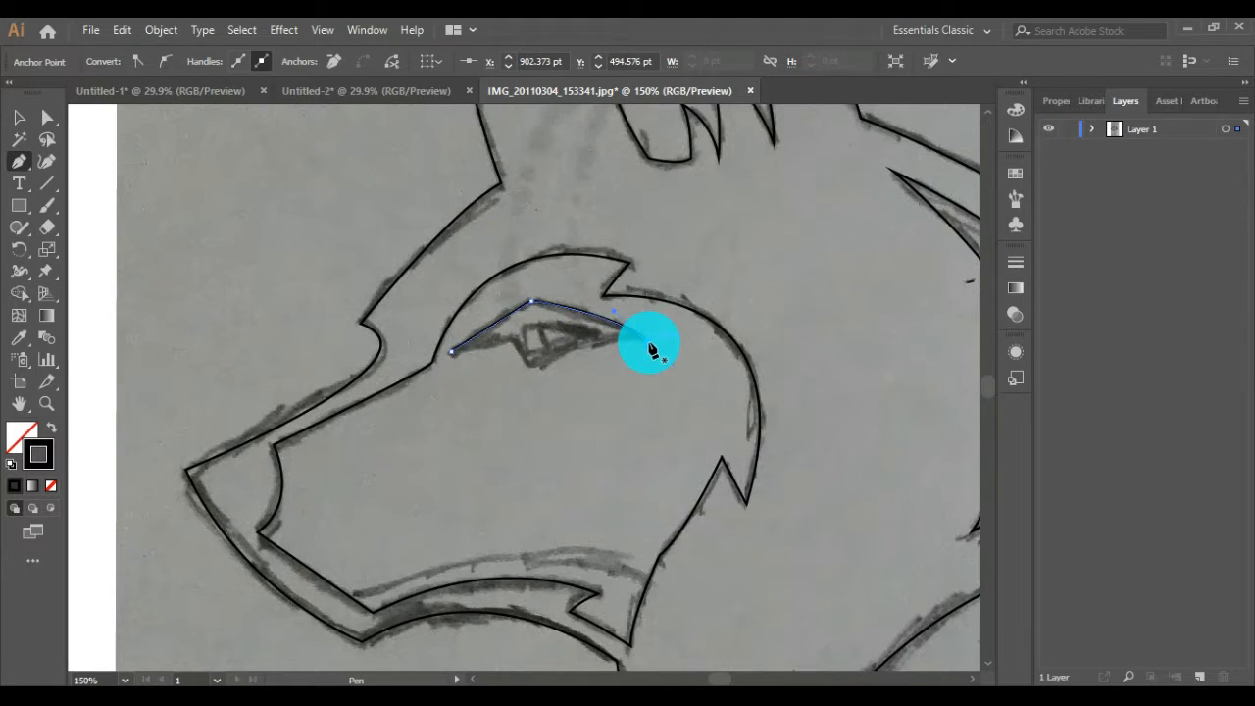
left_click_drag(648, 343, 511, 393)
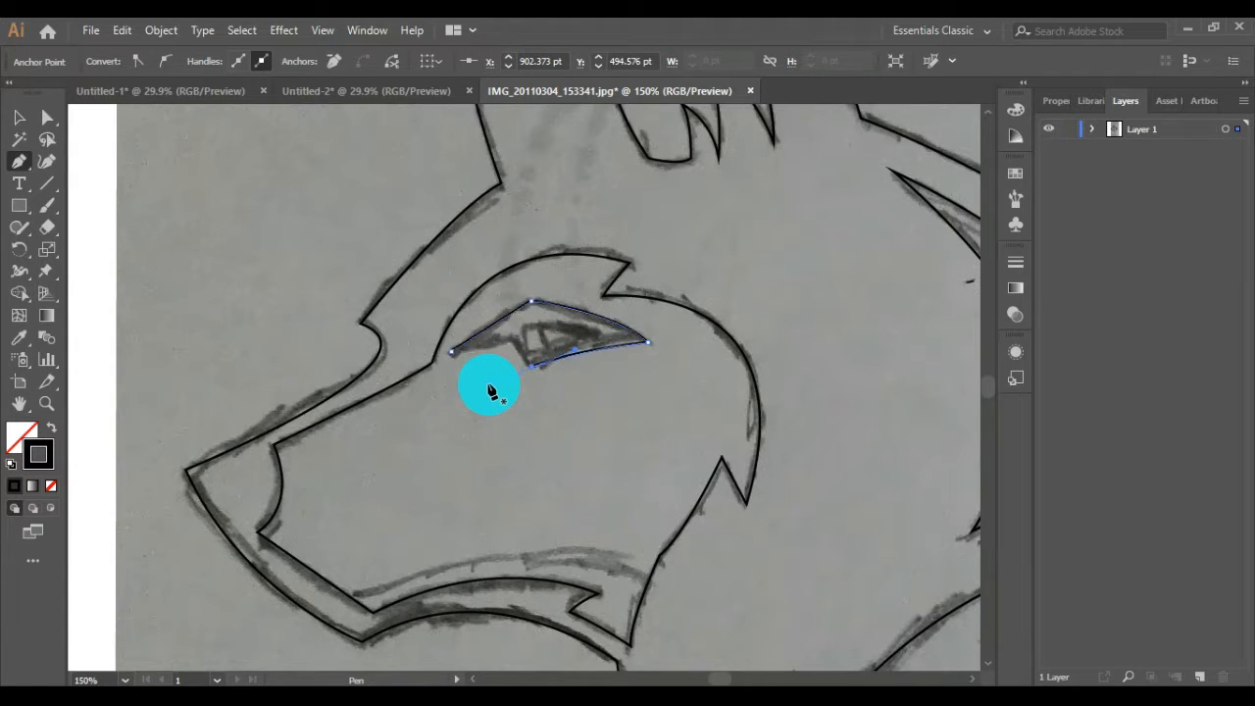
left_click(533, 367)
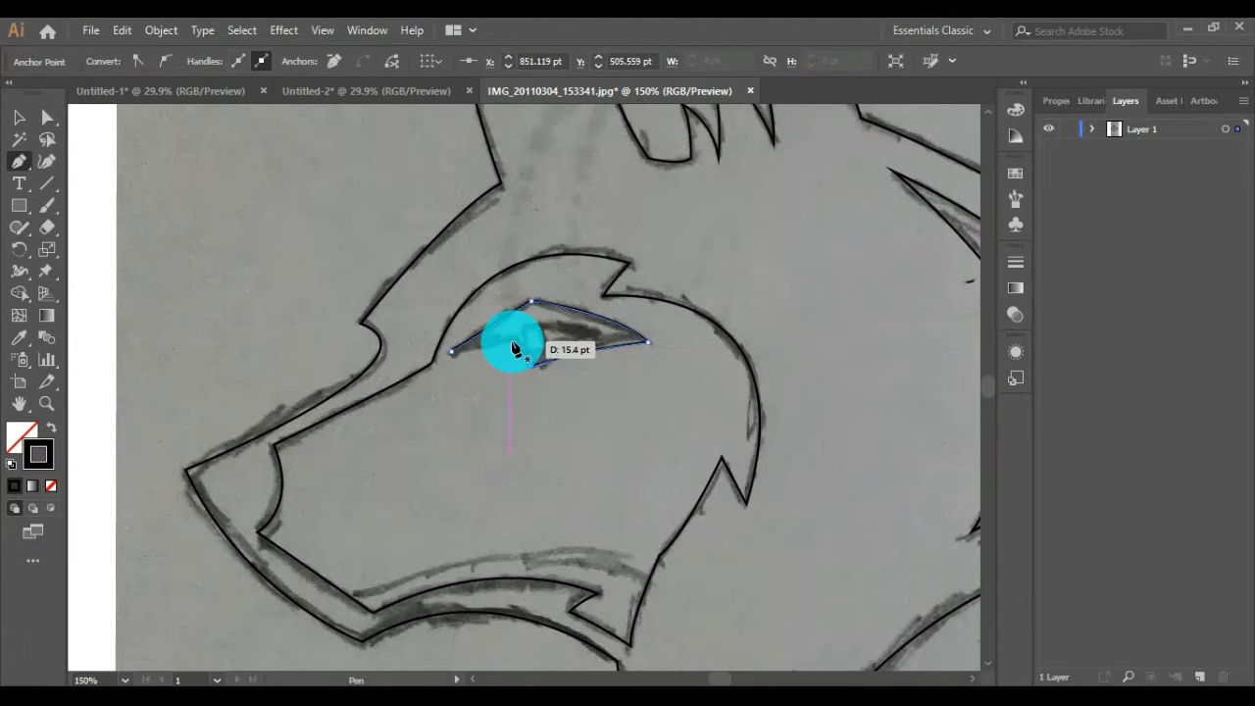
left_click(510, 343)
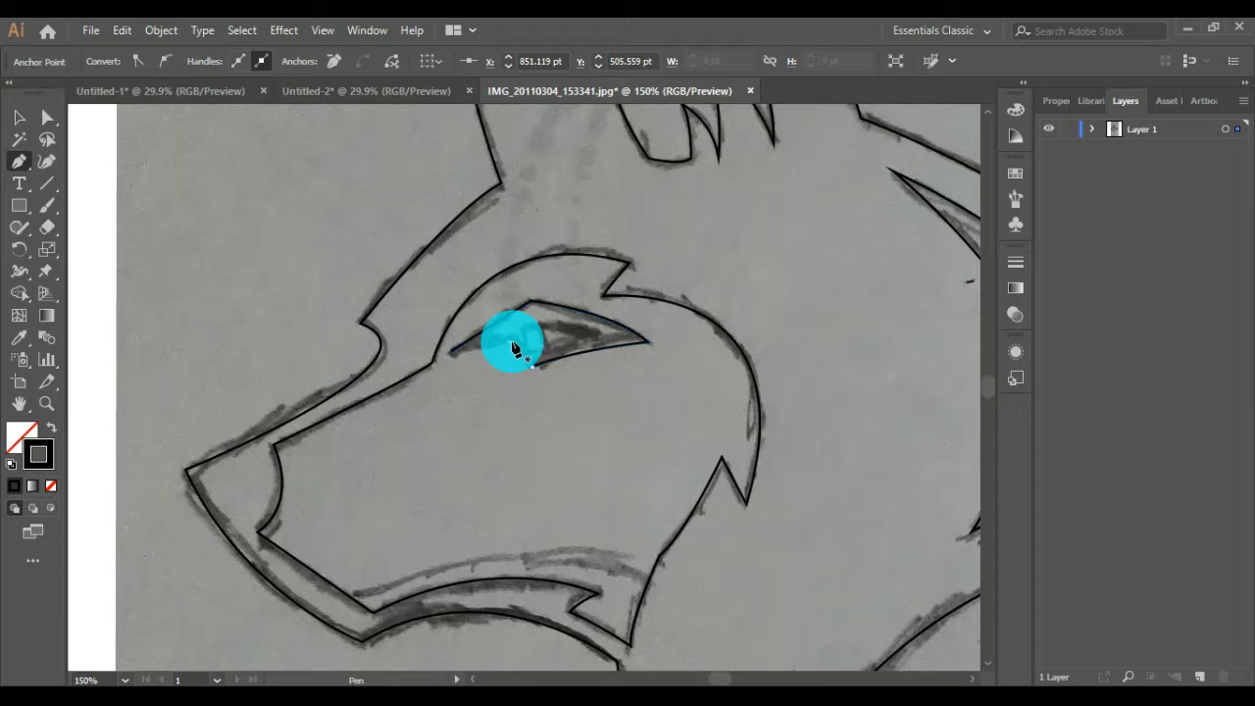
left_click(452, 352)
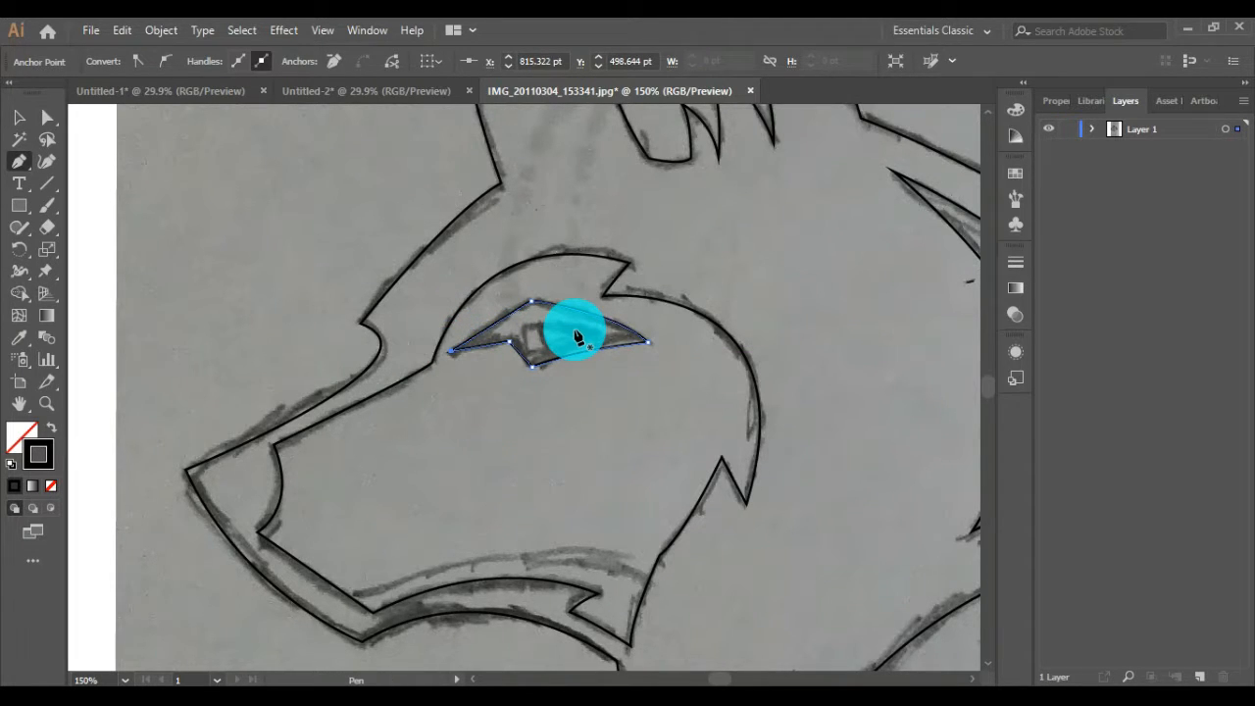
Draw a small closed path inside the eye outline for the inner eye, tapering to a point at the rear.
key("ctrl+plus")
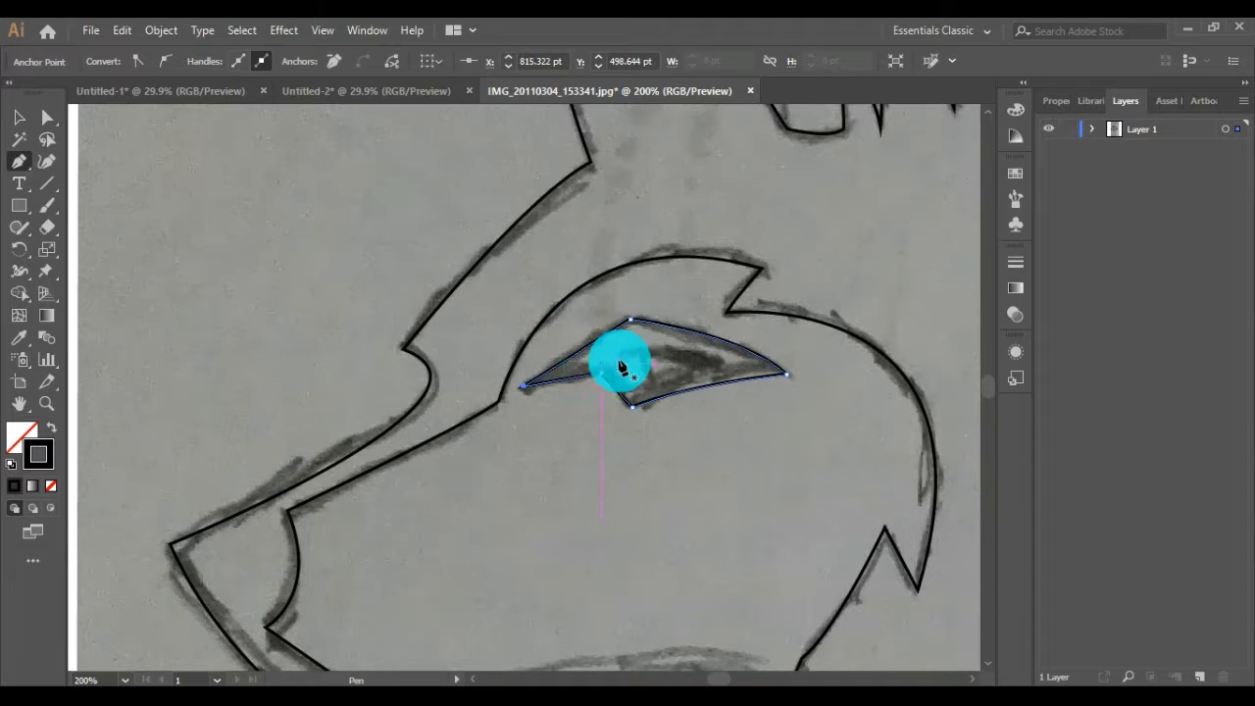
left_click(622, 353)
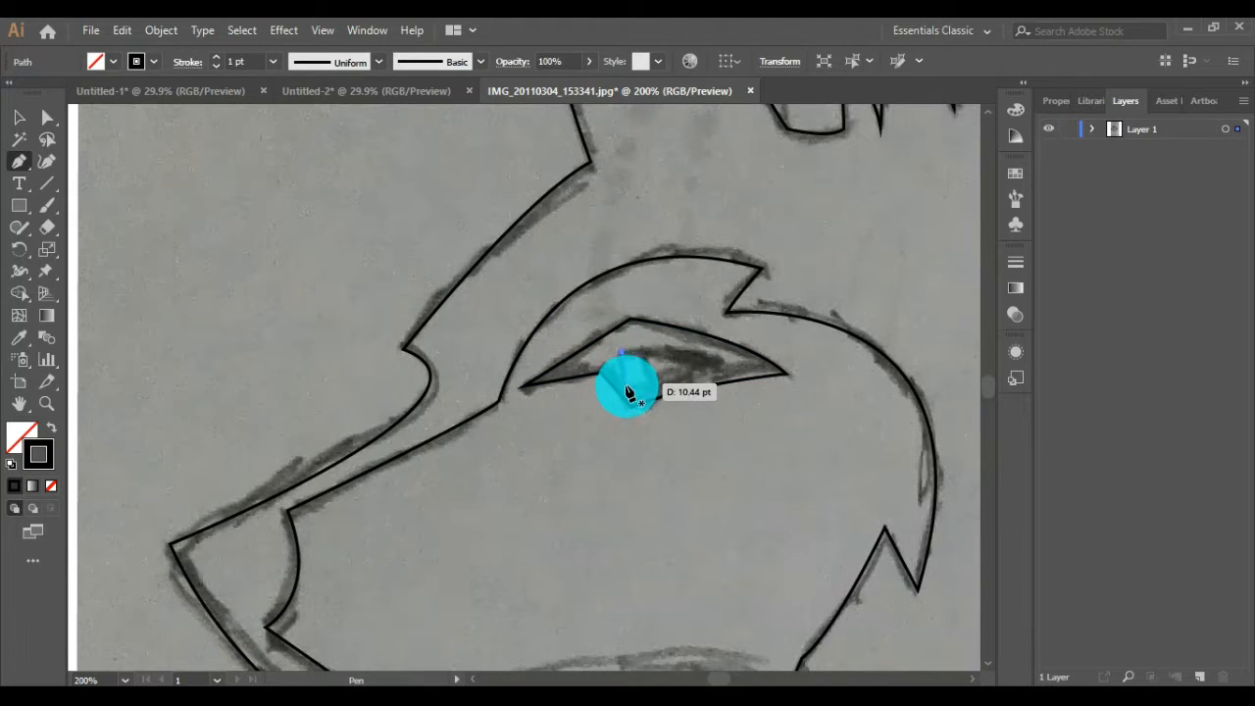
left_click(624, 384)
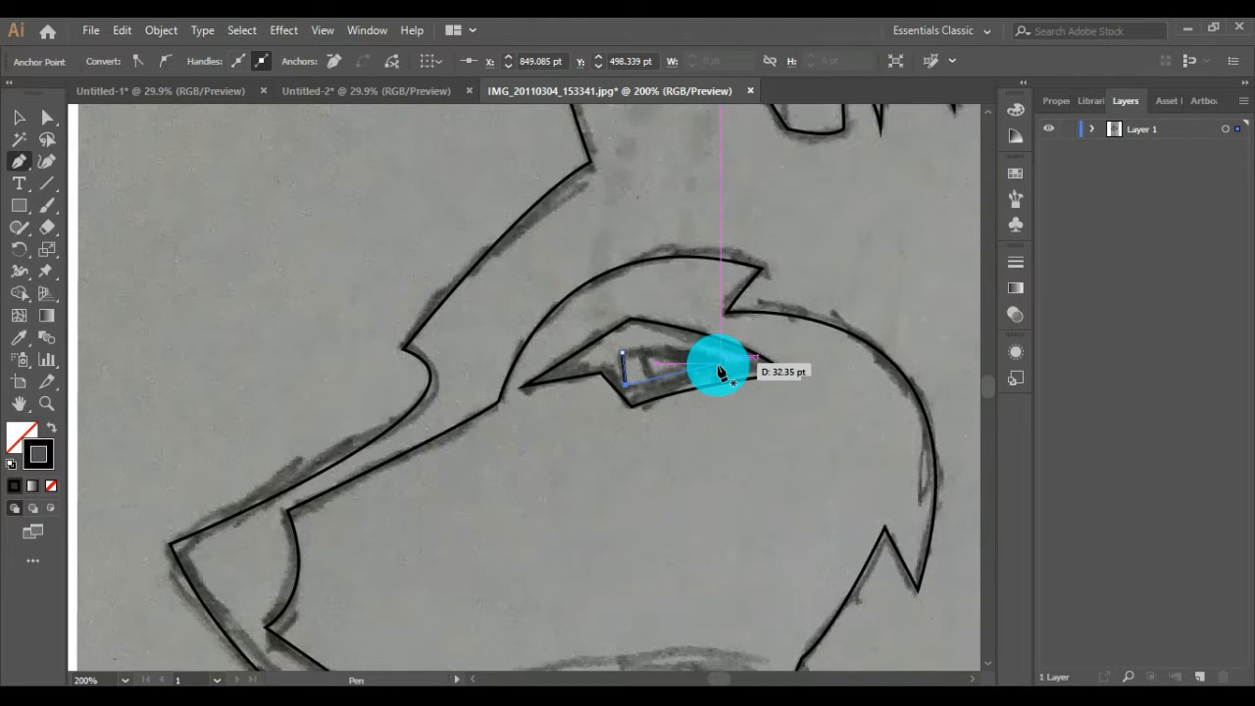
left_click(720, 364)
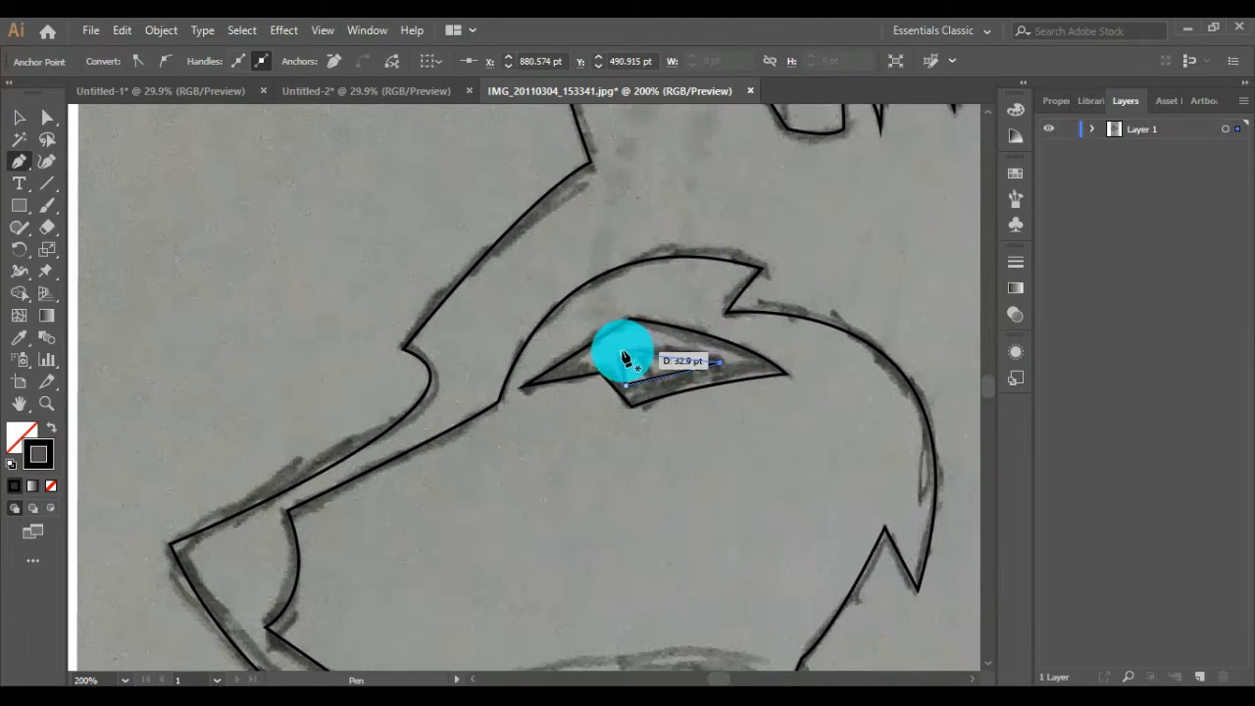
left_click_drag(623, 352, 575, 369)
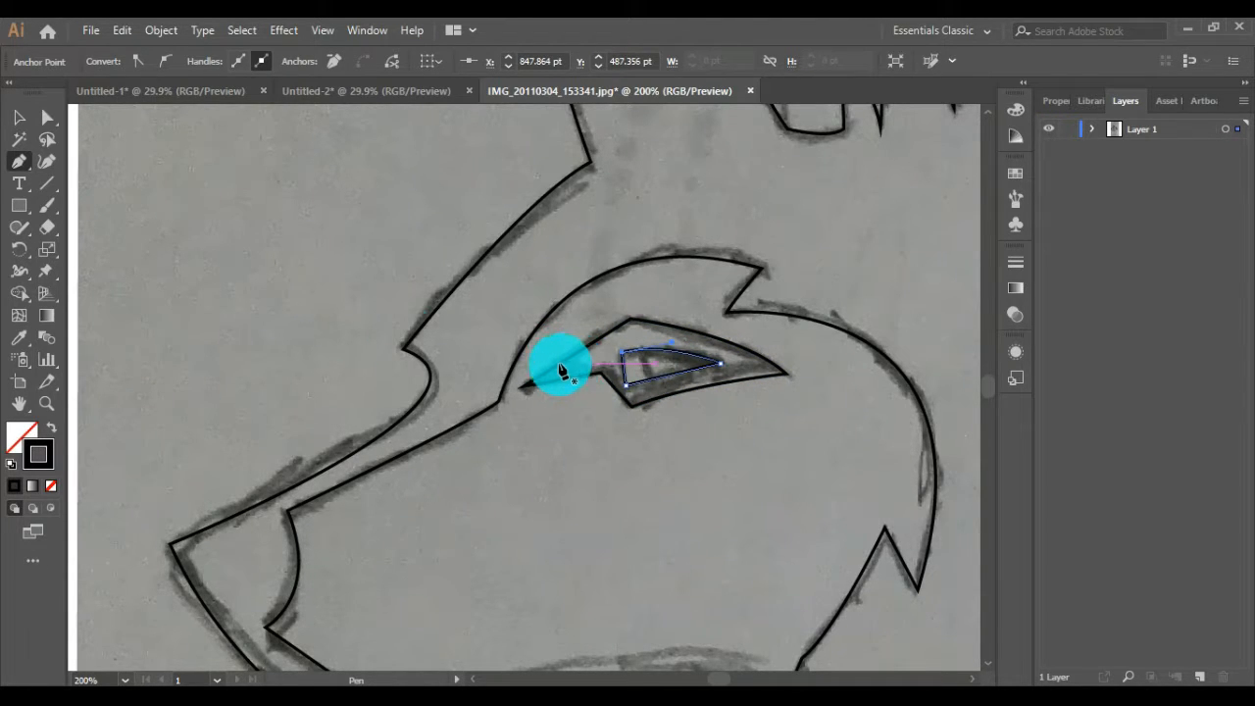
Finish drawing and select all the traced wolf head paths together.
left_click(18, 119)
left_click(236, 271)
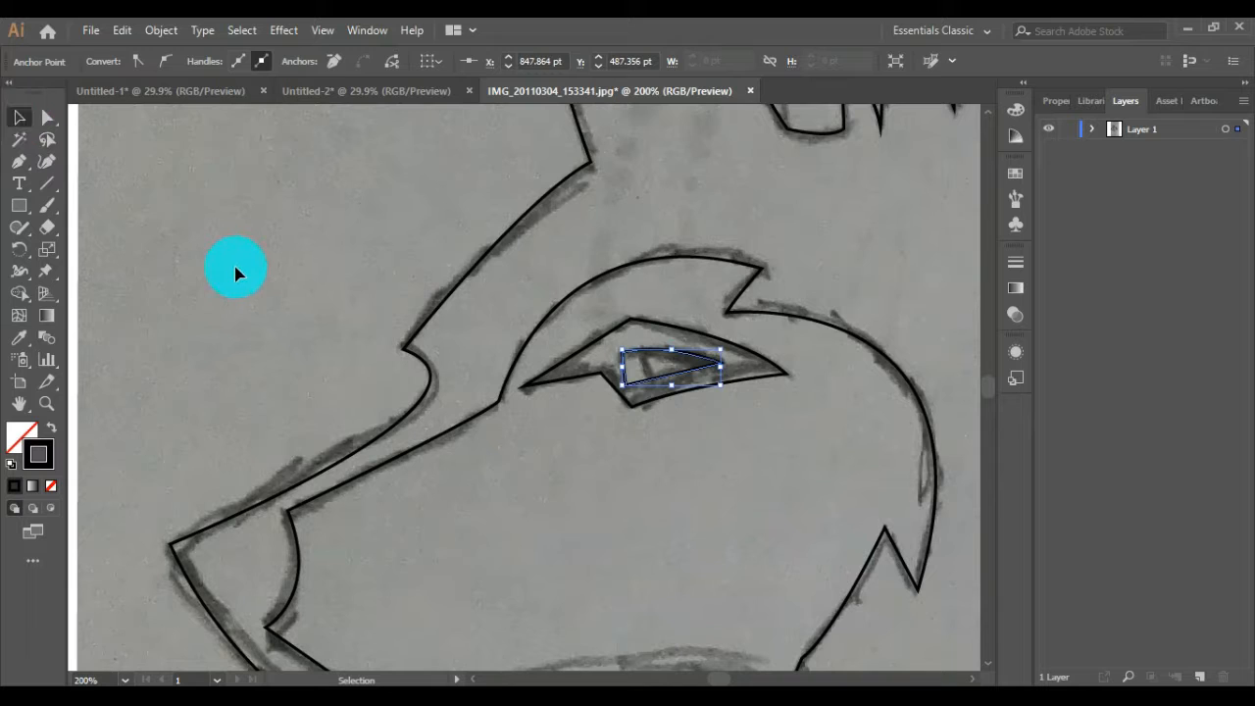
key("ctrl+0")
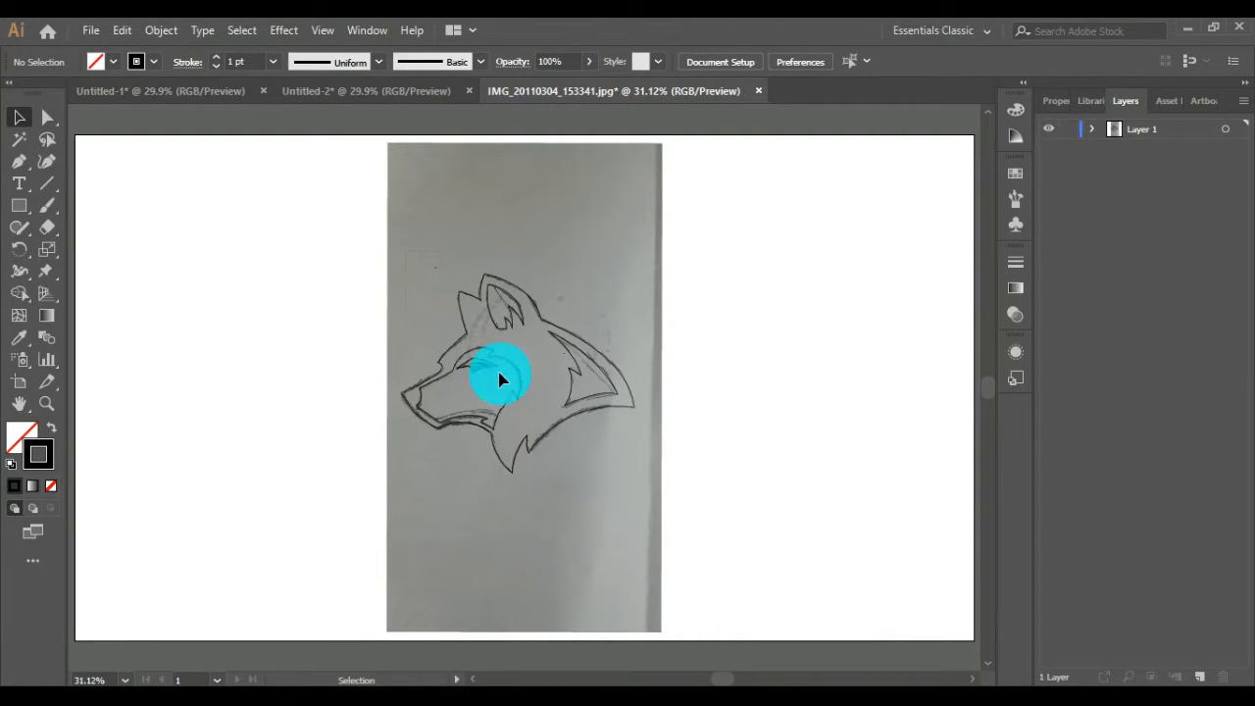
left_click_drag(639, 510, 641, 507)
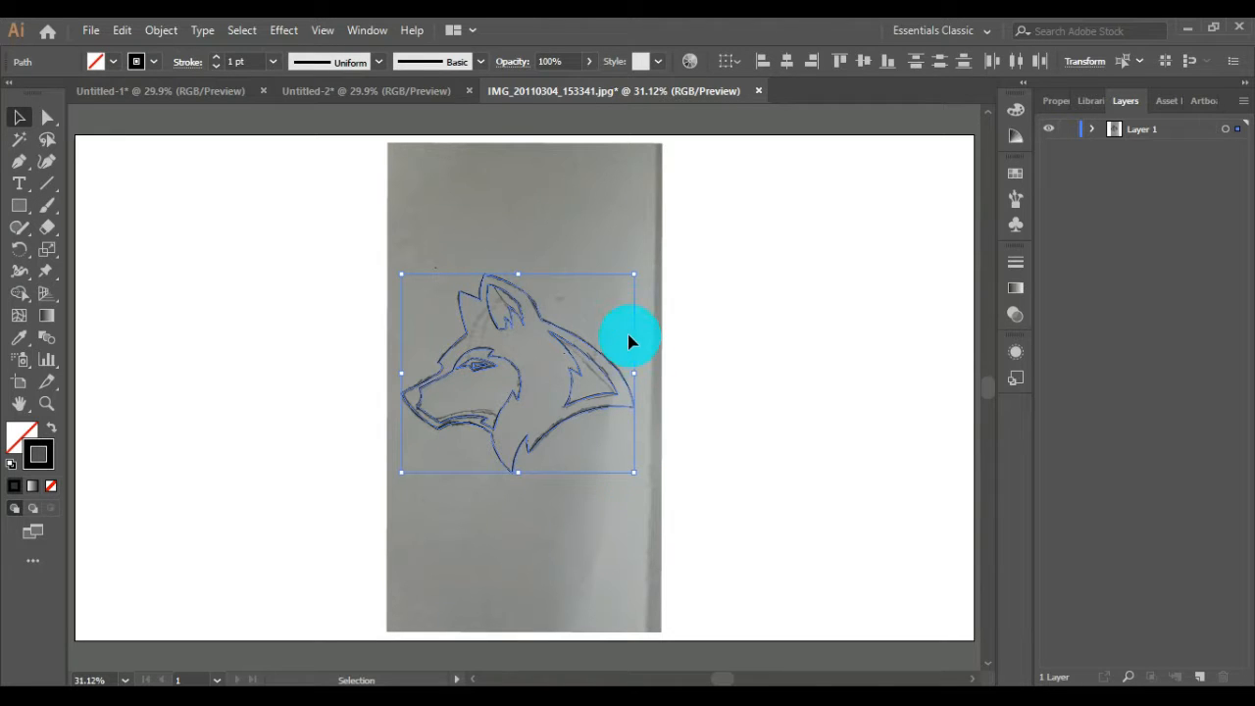
Try unlocking and deleting the scanned sketch image, and undo the removal.
left_click(720, 255)
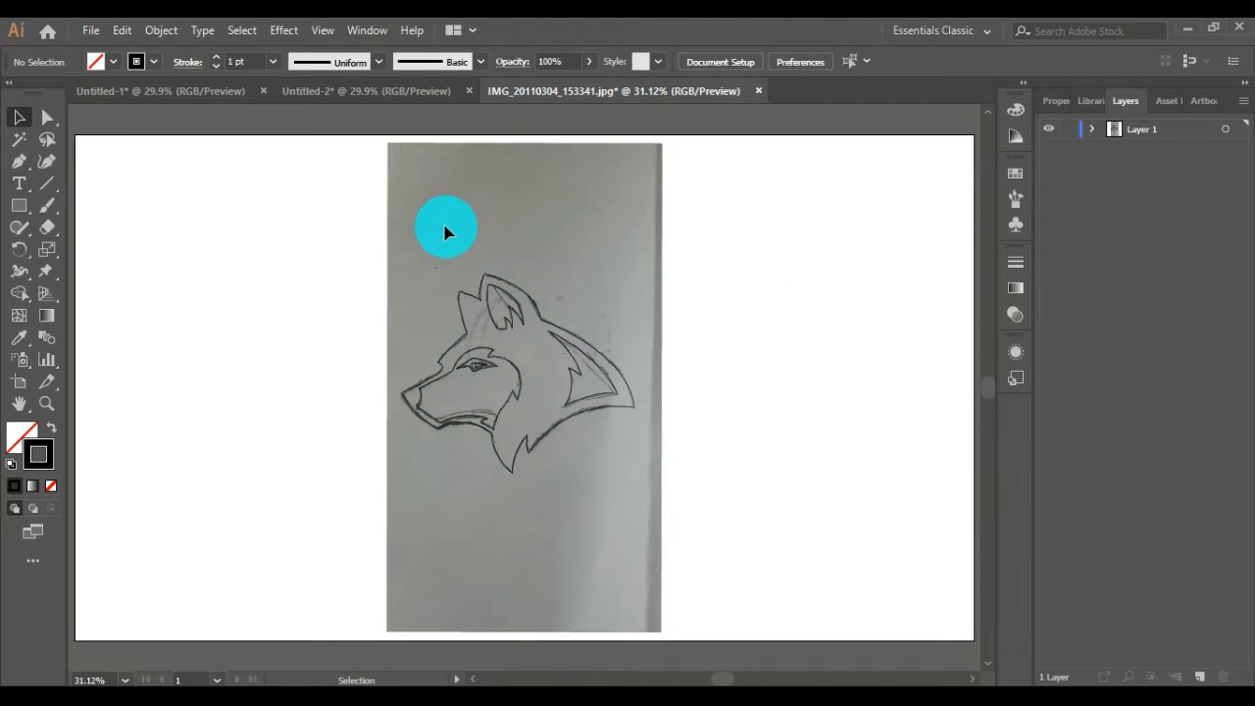
left_click(150, 24)
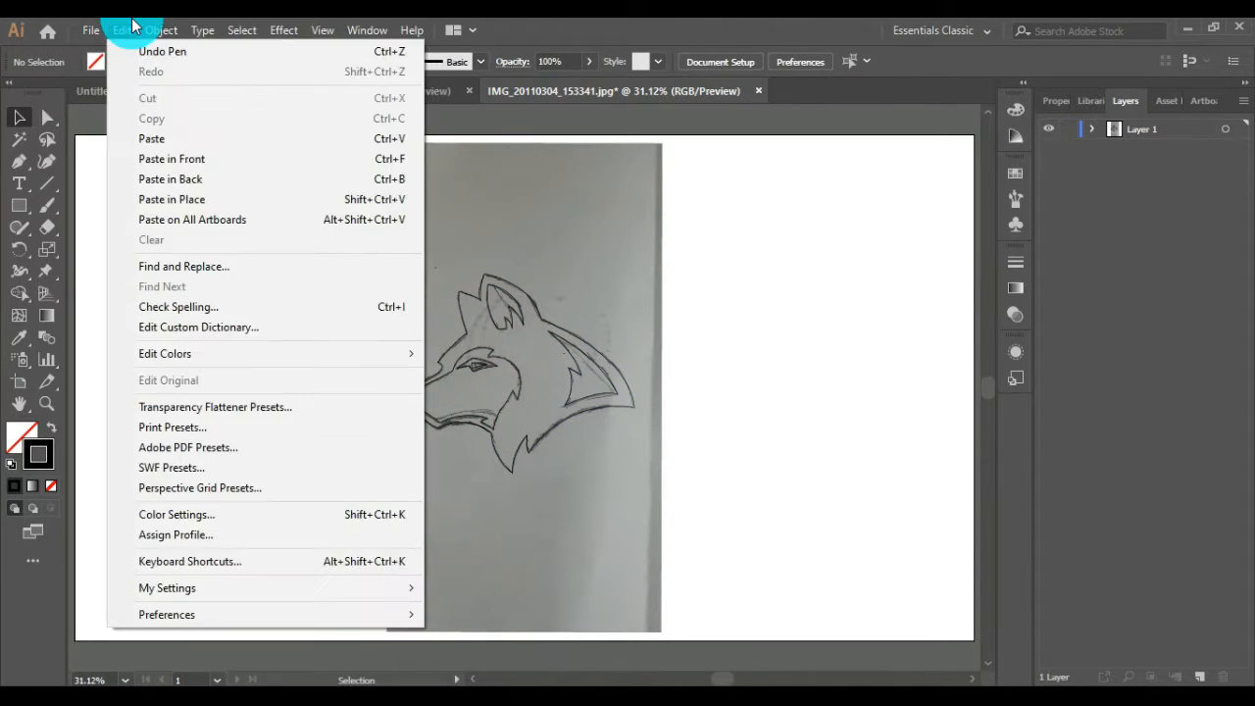
left_click(168, 25)
left_click(284, 153)
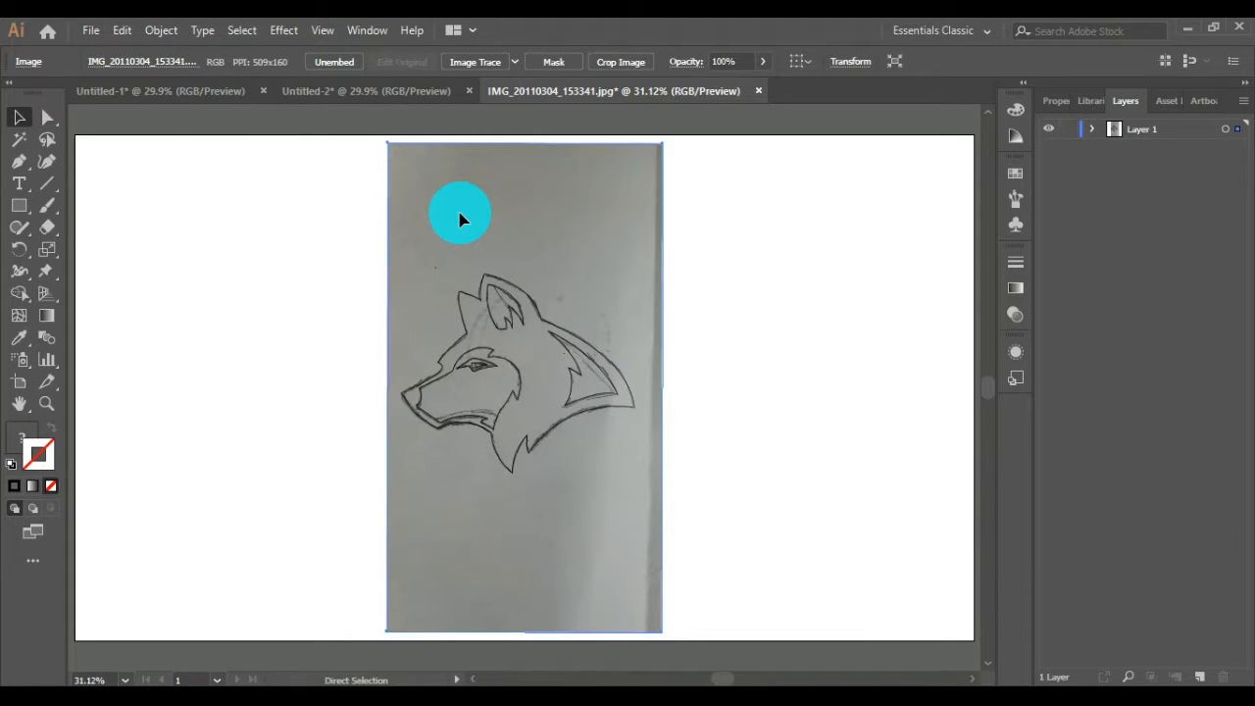
key("Delete")
key("ctrl+z")
left_click(337, 250)
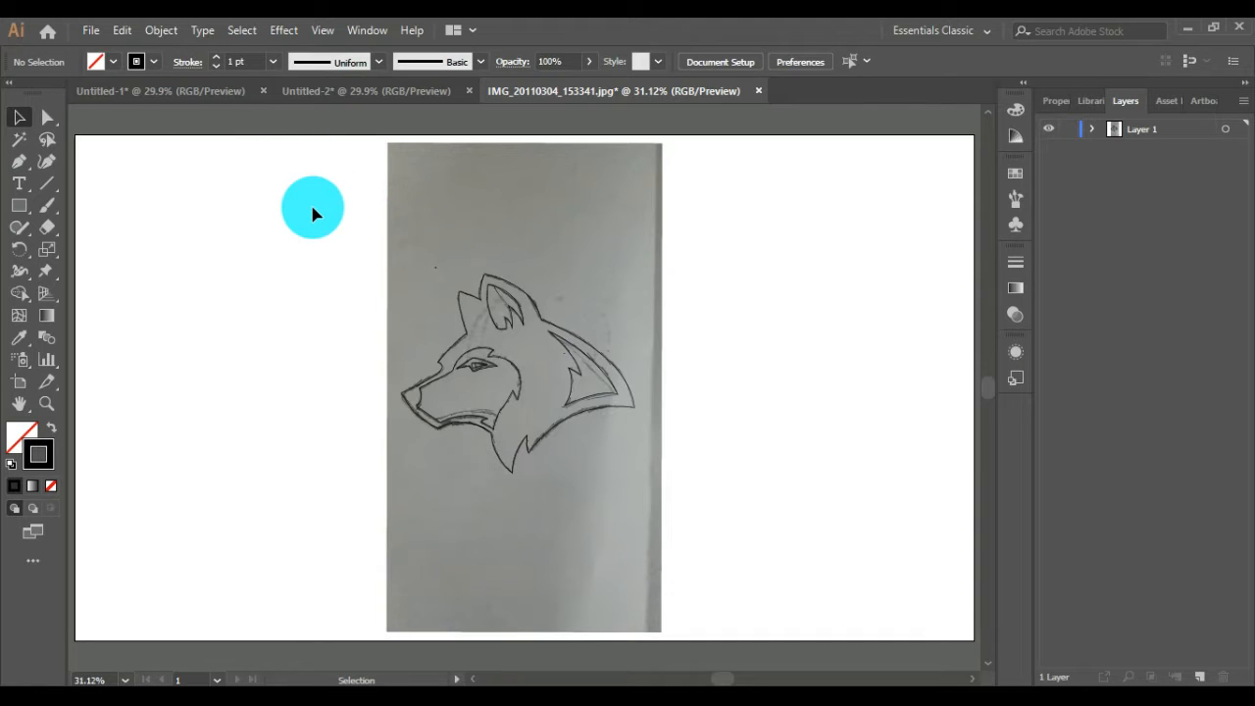
Copy the navy, orange, amber and grey swatches from the Untitled-2 document and place them beside the wolf sketch.
mouse_move(312, 207)
left_mouse_down()
mouse_move(675, 439)
mouse_move(699, 484)
left_mouse_up()
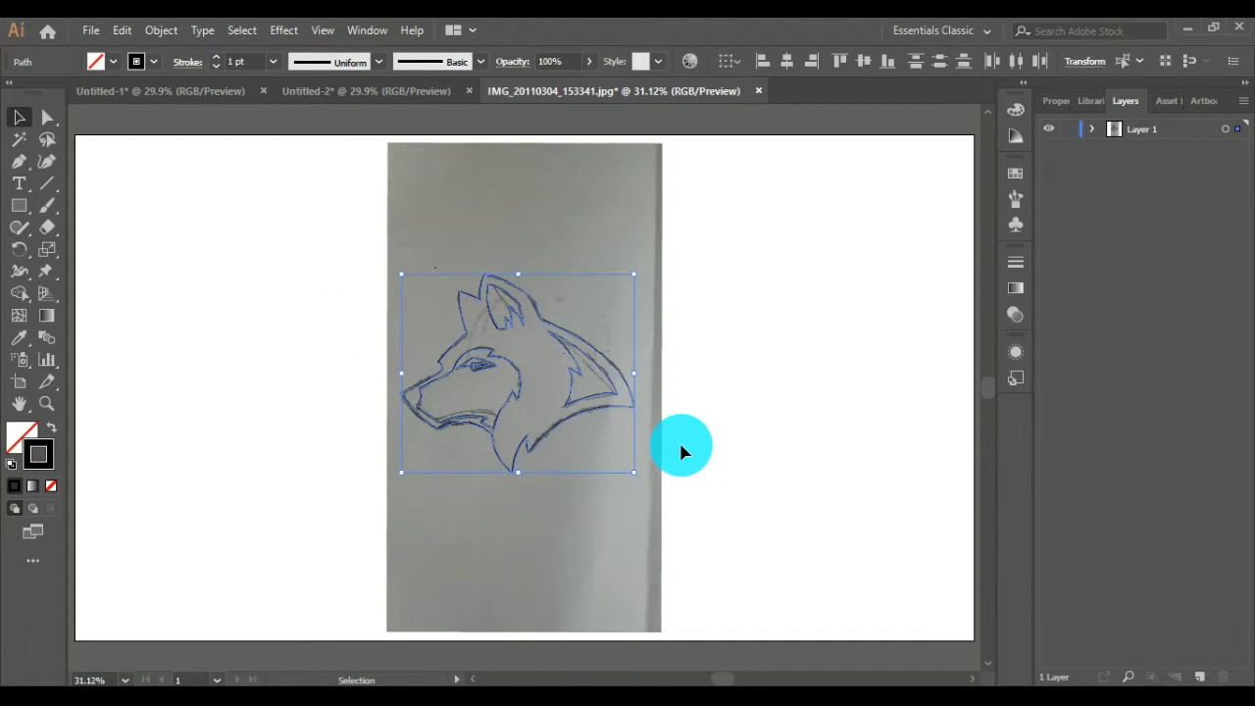
left_click(372, 90)
left_click_drag(111, 218, 219, 494)
left_click_drag(146, 338, 256, 408)
left_click(571, 406)
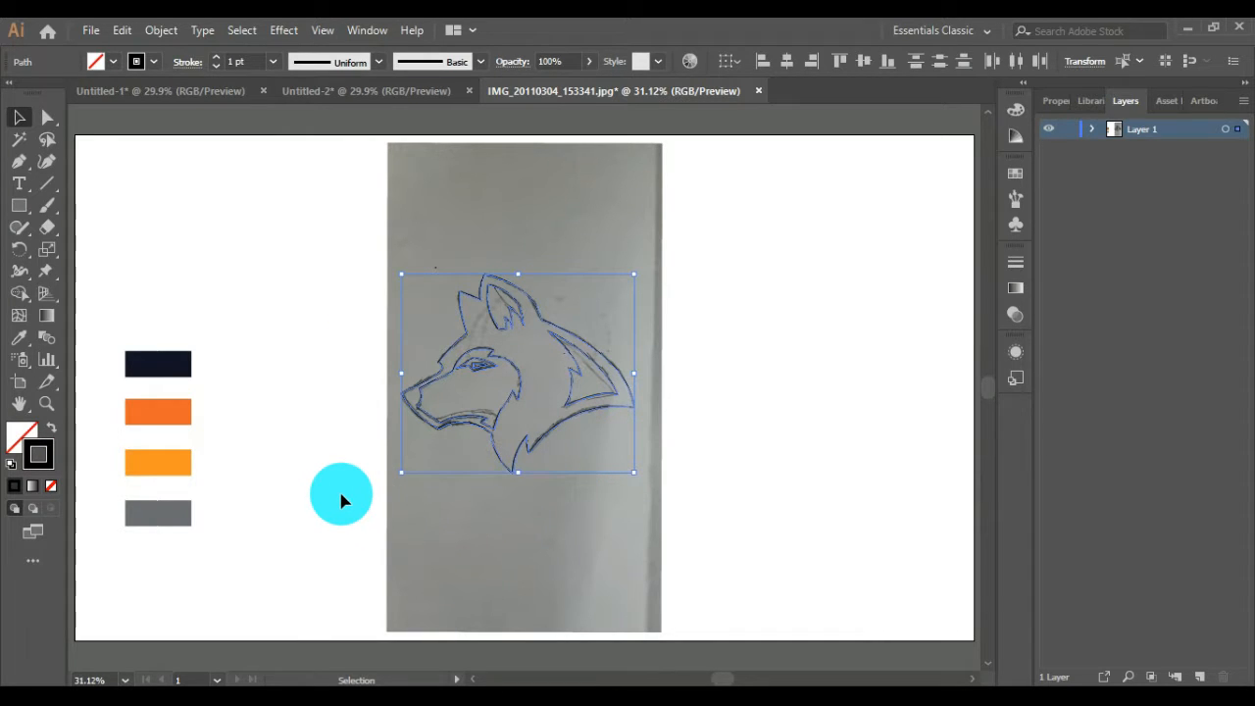
left_click(540, 468)
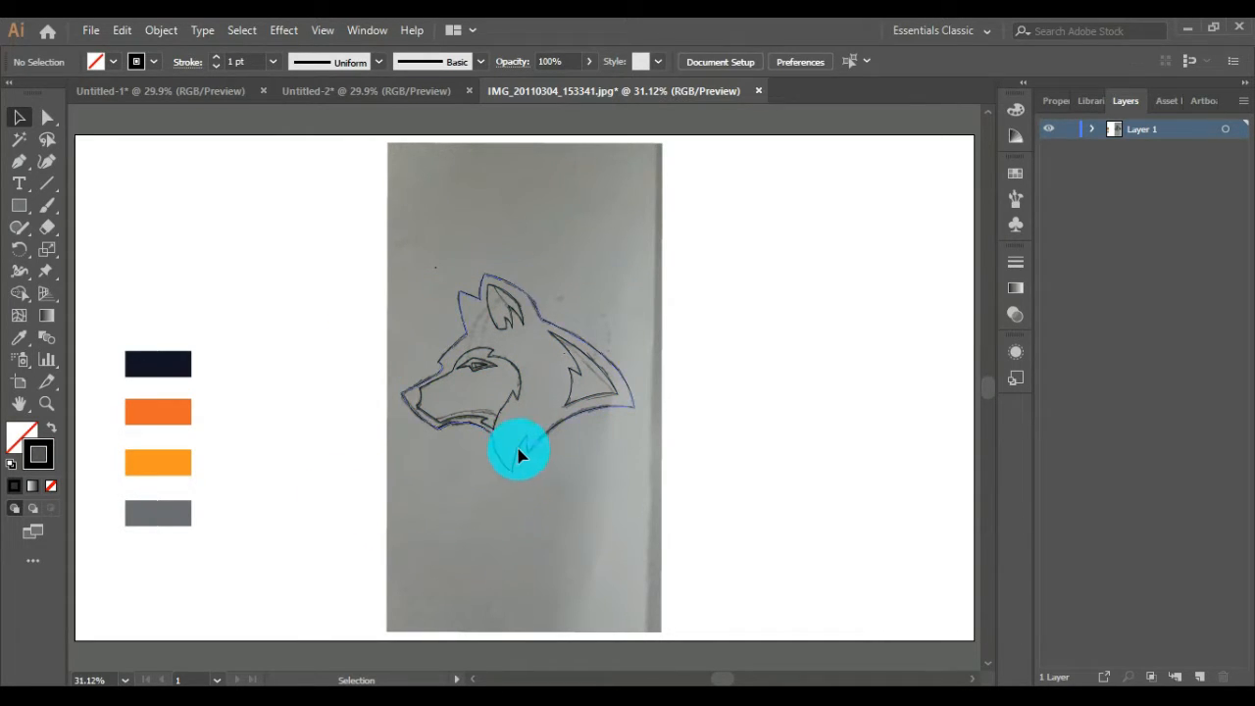
Fill the outer wolf head outline with the navy swatch colour using the Eyedropper.
left_click(519, 457)
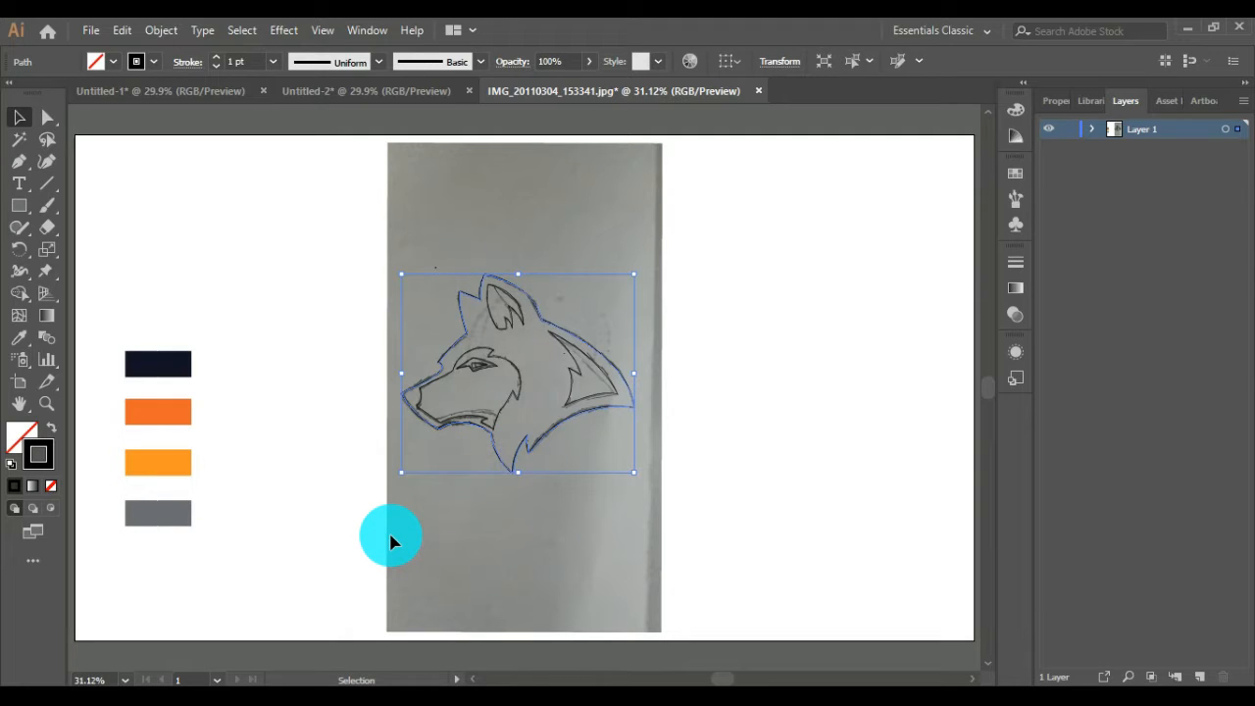
key("i")
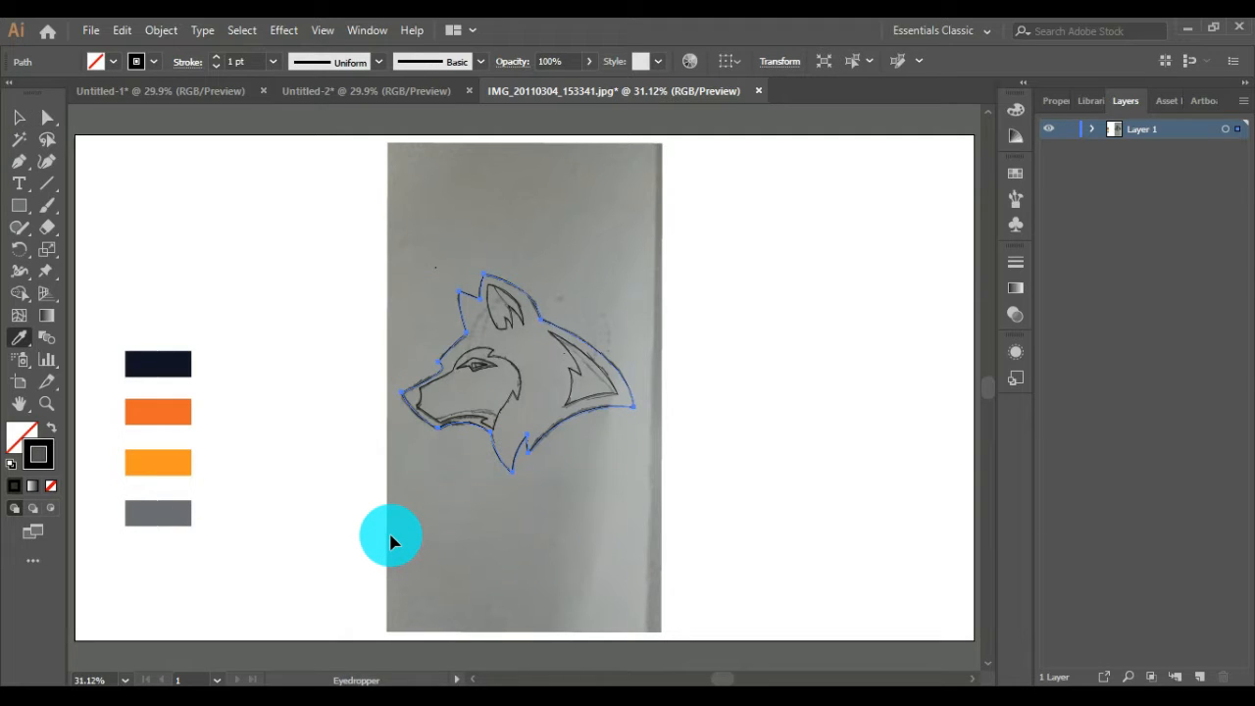
left_click(180, 367)
left_click(20, 118)
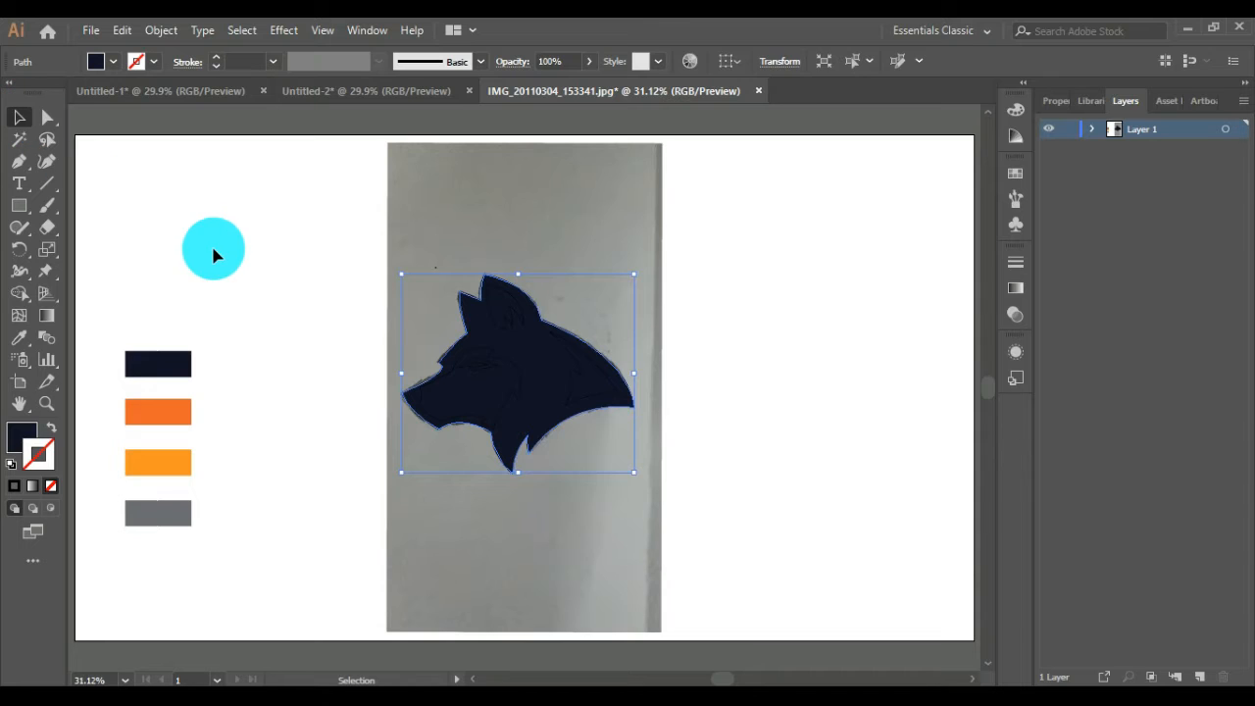
left_click(265, 318)
Fill the muzzle and face shape with the amber swatch colour using the Eyedropper.
double_click(421, 401)
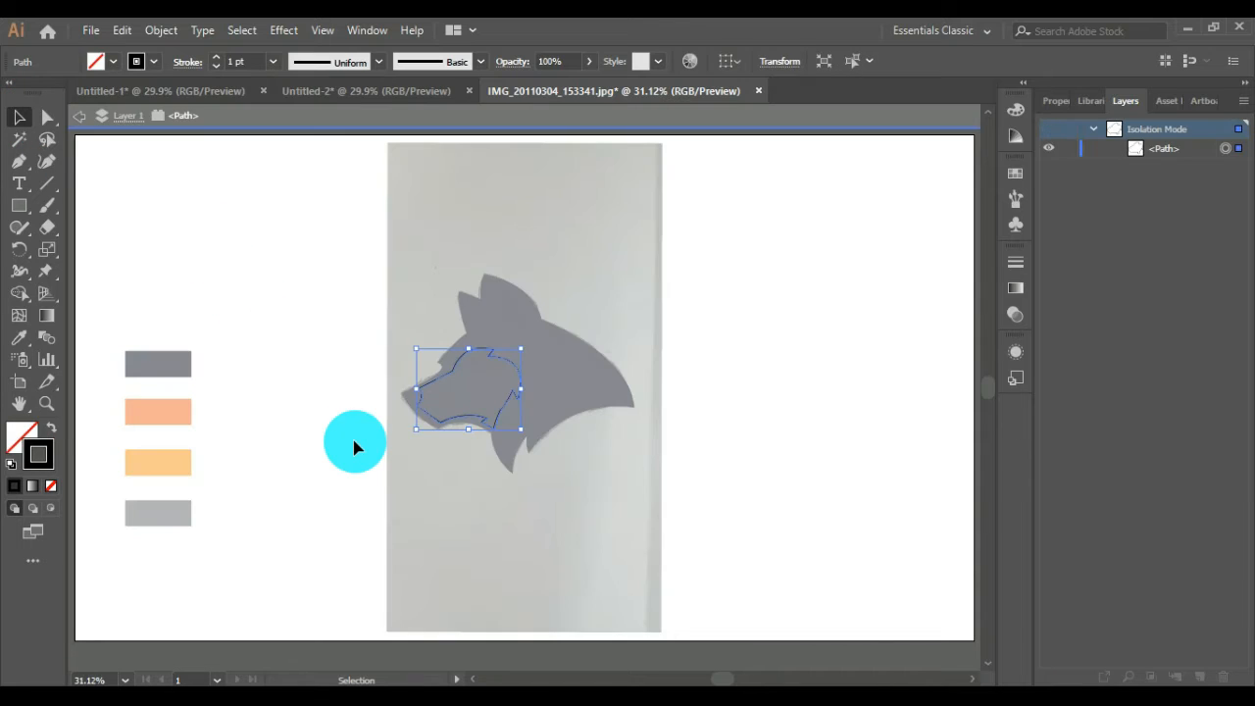
double_click(330, 451)
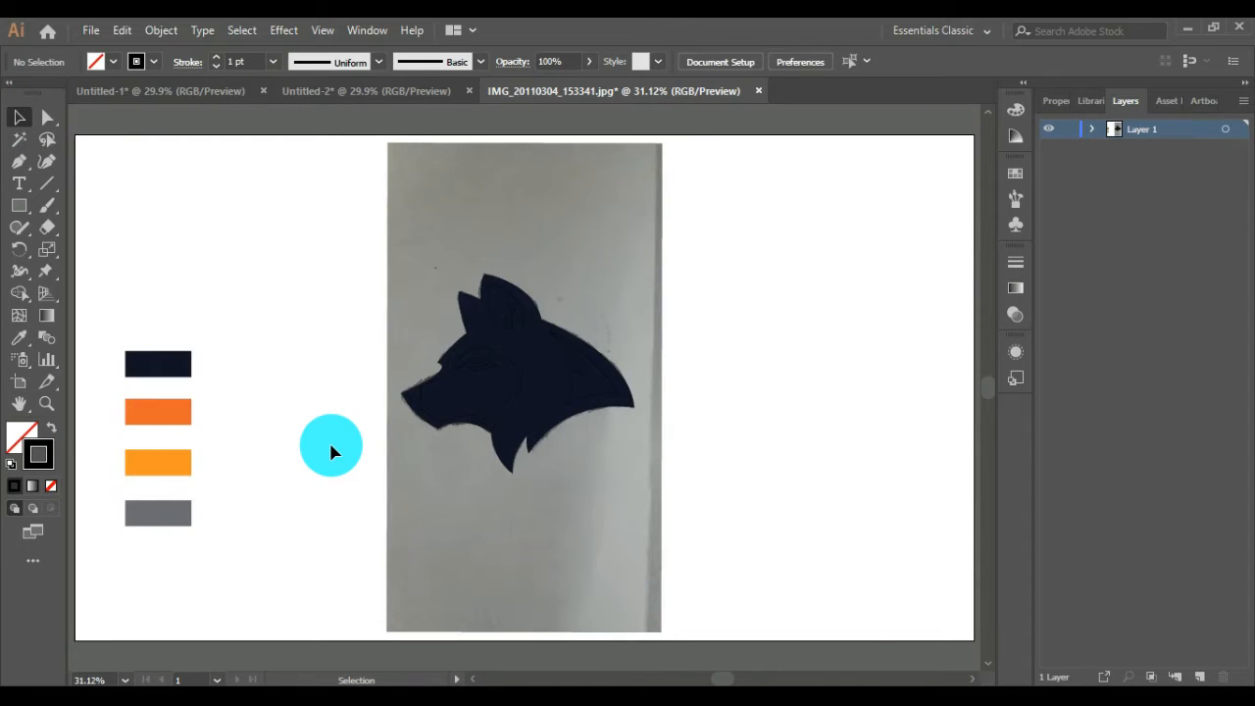
left_click(419, 403)
key("i")
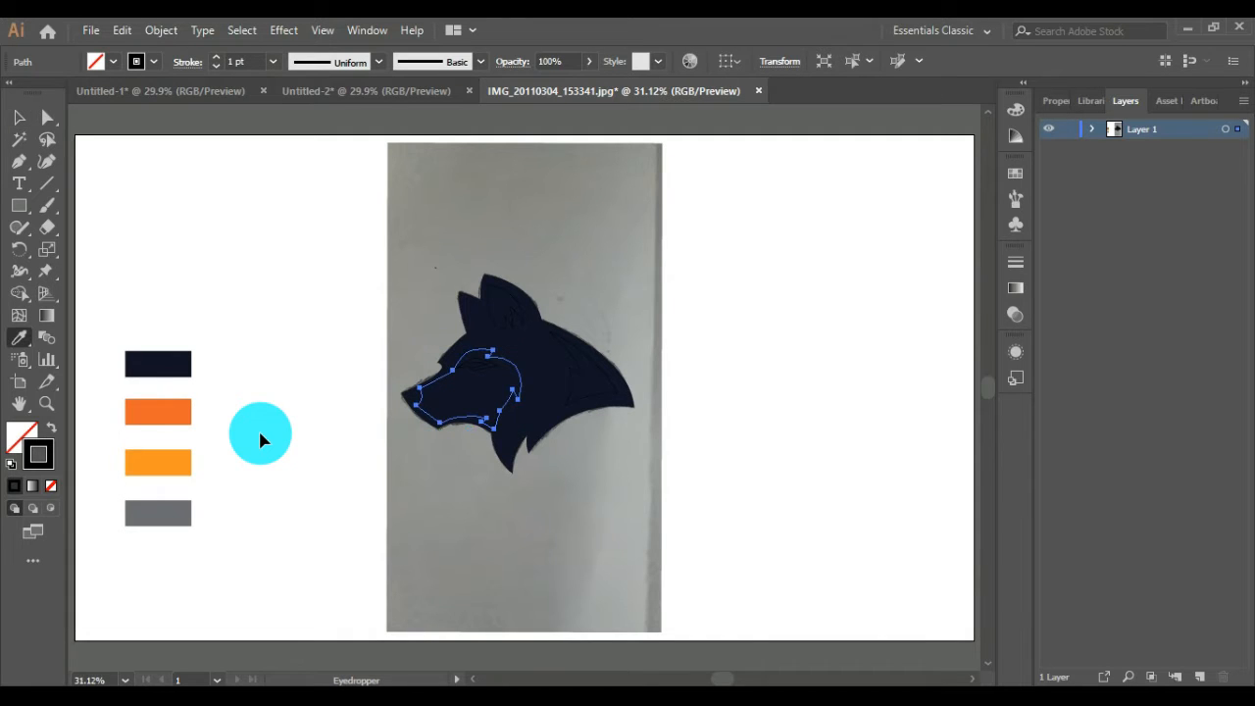
left_click(172, 414)
left_click(178, 456)
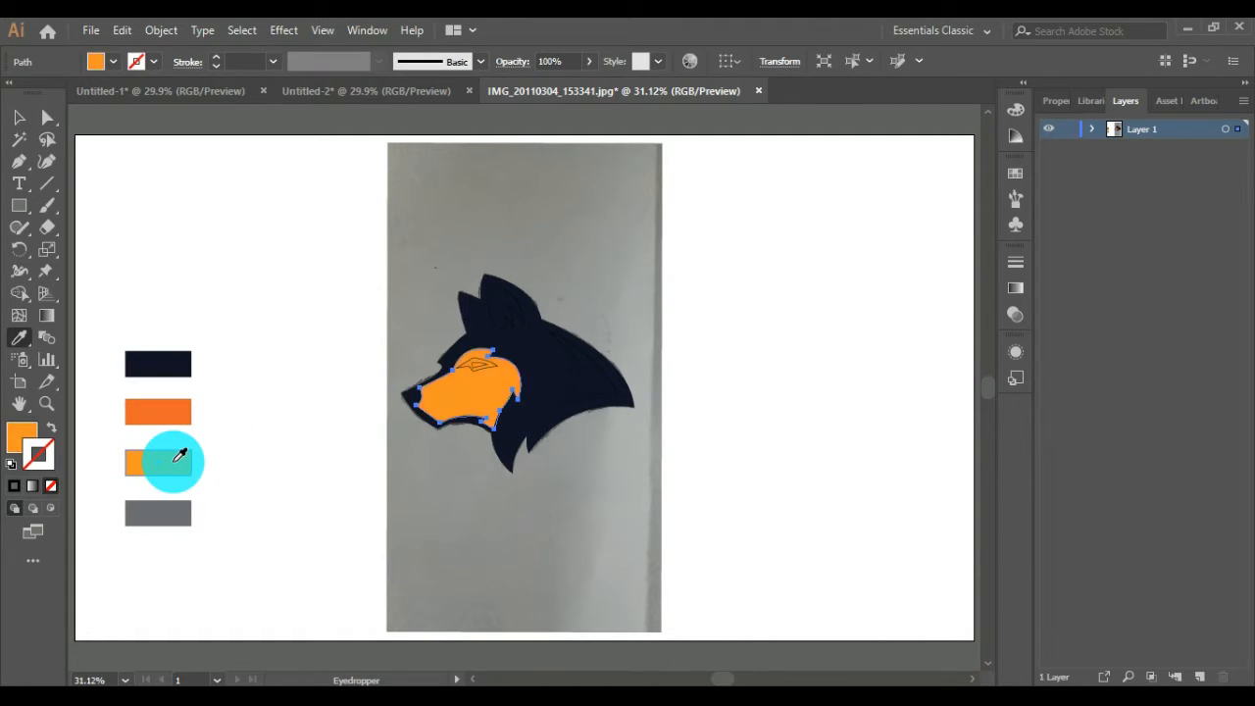
left_click(20, 119)
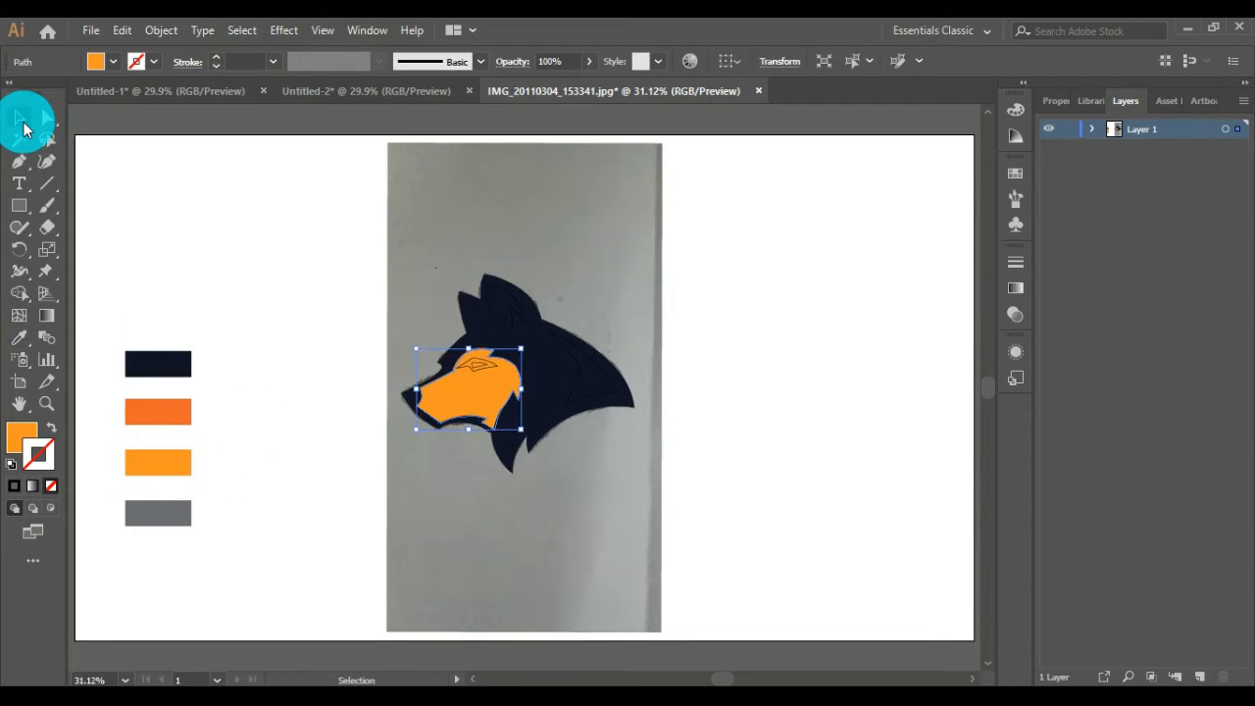
left_click(266, 246)
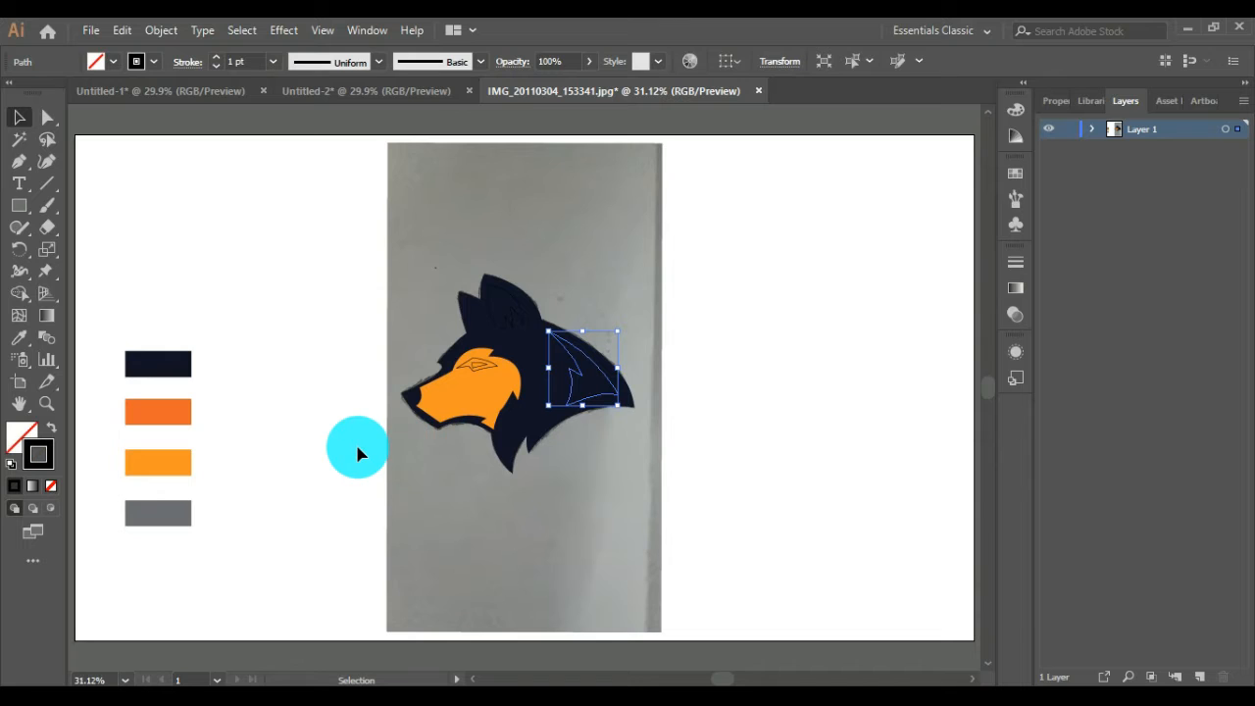
Fill the fur shape at the back of the neck with the grey swatch colour using the Eyedropper.
key("i")
left_click(190, 498)
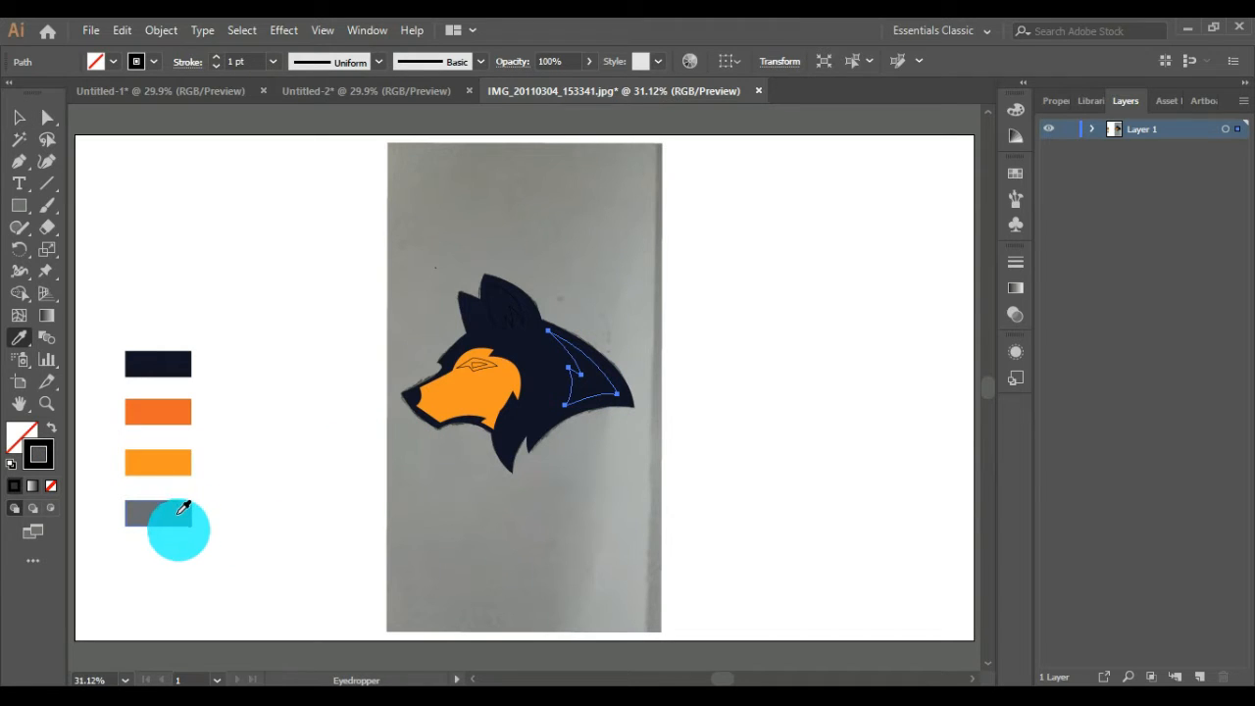
left_click(18, 116)
left_click(252, 241)
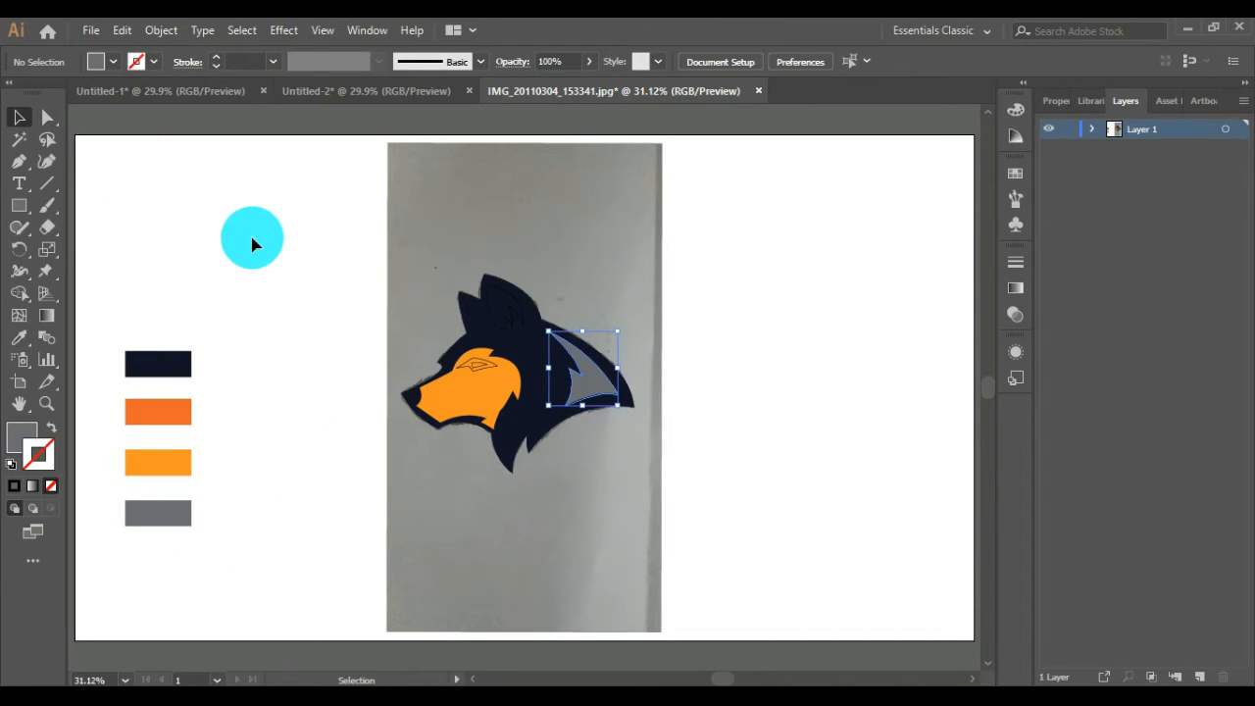
Fill the inner ear shape with the amber swatch colour using the Eyedropper.
left_click(505, 325)
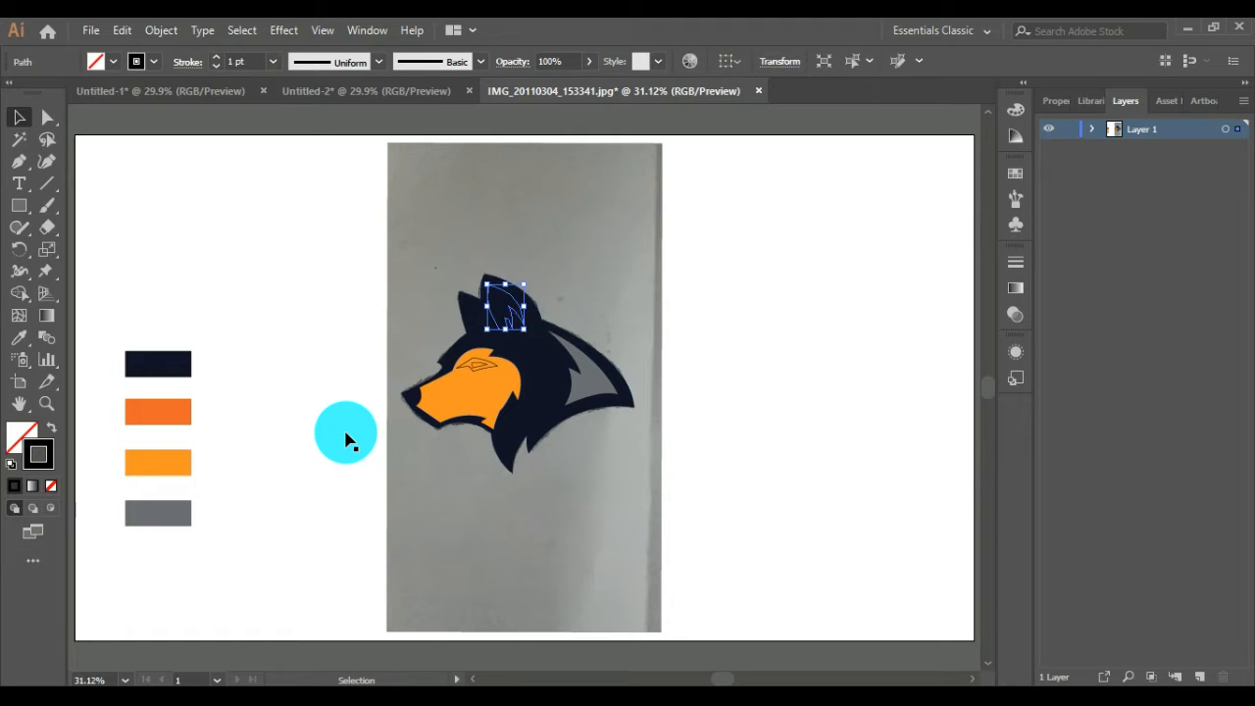
key("i")
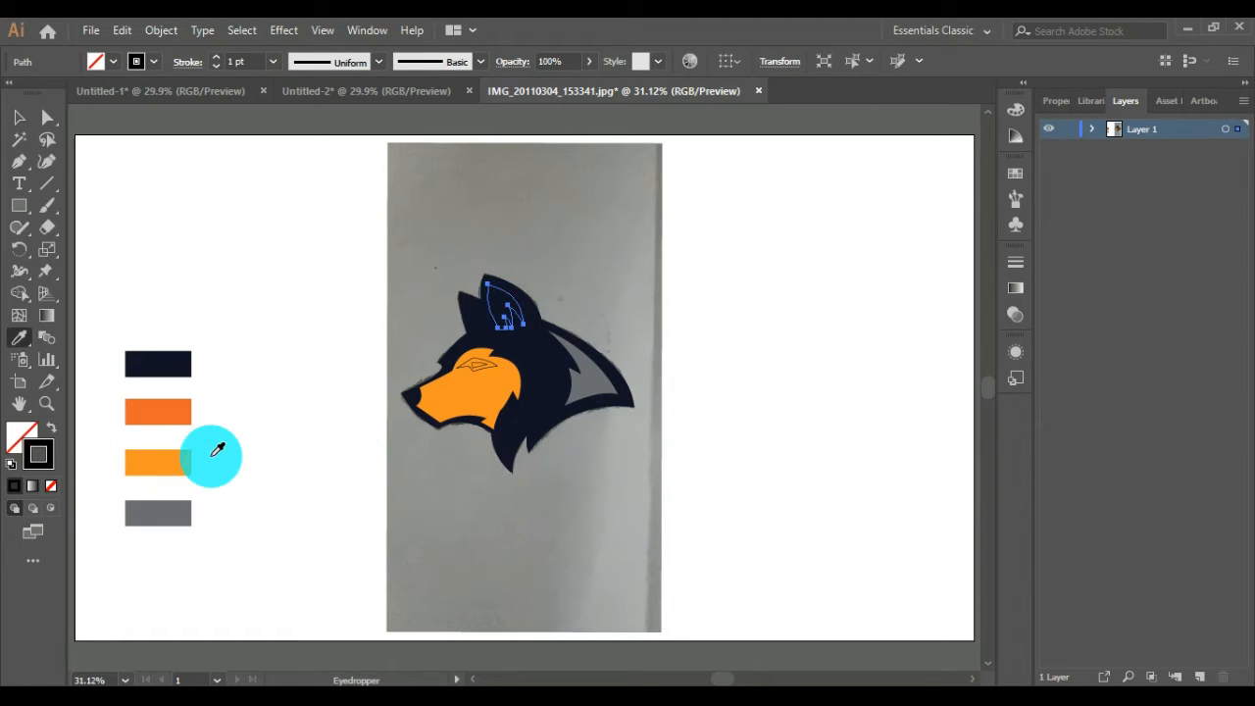
left_click(182, 462)
left_click(19, 117)
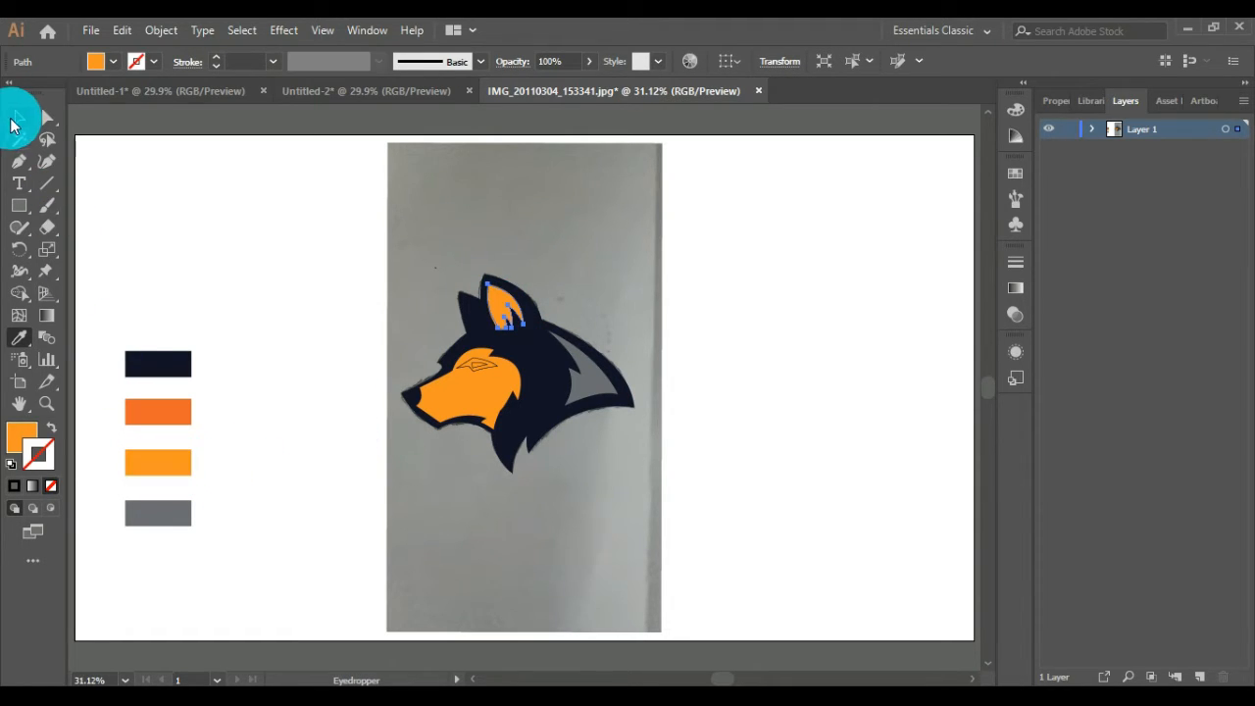
Fill the outer eye shape with the navy colour sampled from the wolf's head.
left_click(495, 368)
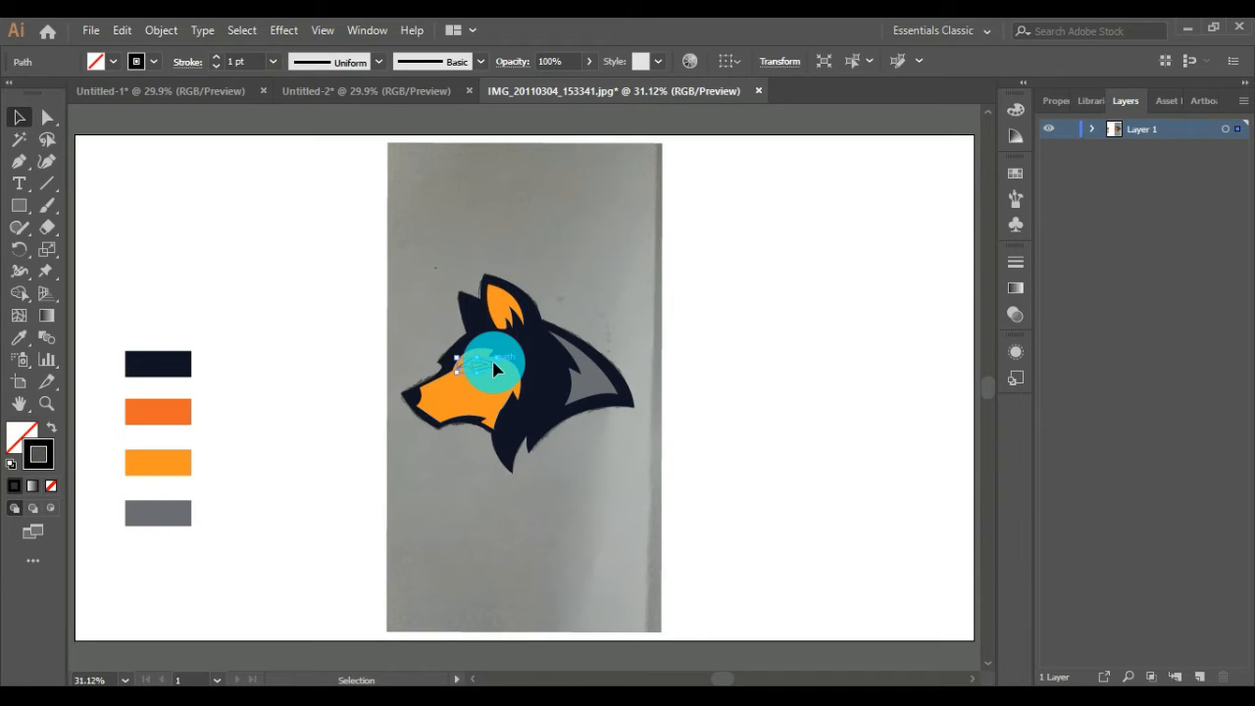
left_click(545, 369)
left_click(19, 117)
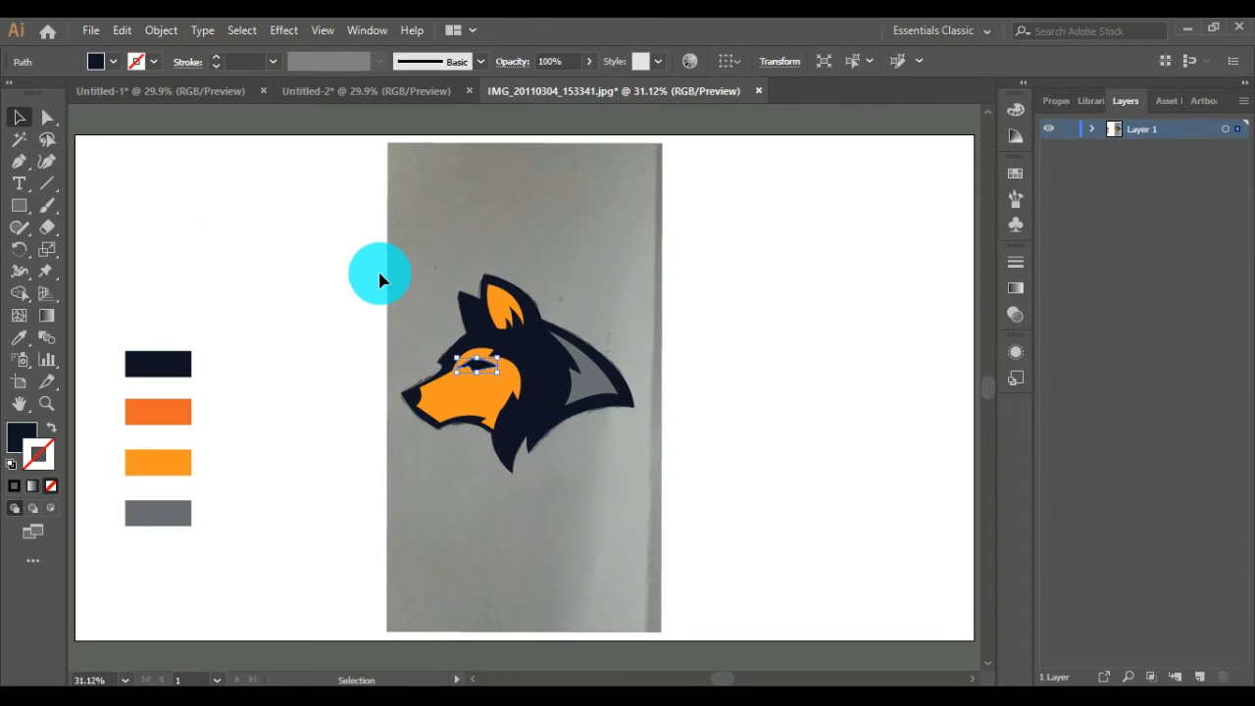
Fill the small inner eye shape with bright yellow, FCFC03.
left_click(474, 371)
double_click(16, 438)
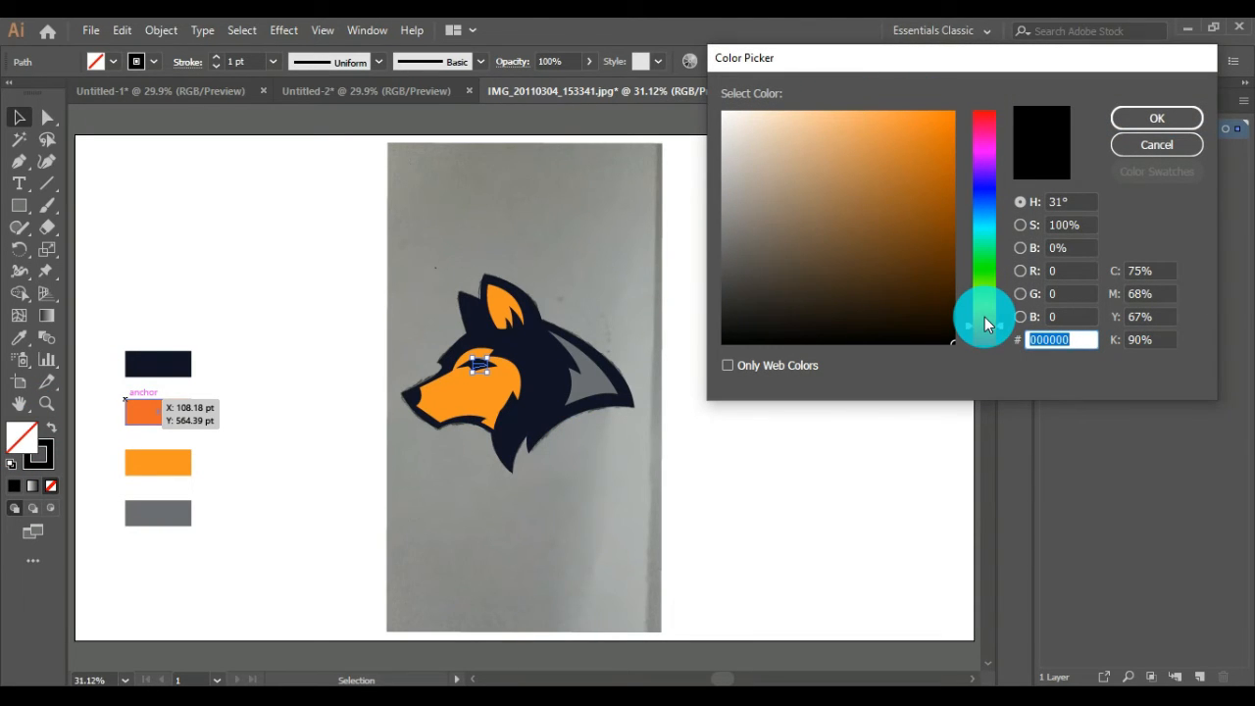
mouse_move(936, 121)
left_mouse_down()
mouse_move(970, 67)
mouse_move(952, 113)
left_mouse_up()
left_click(1147, 118)
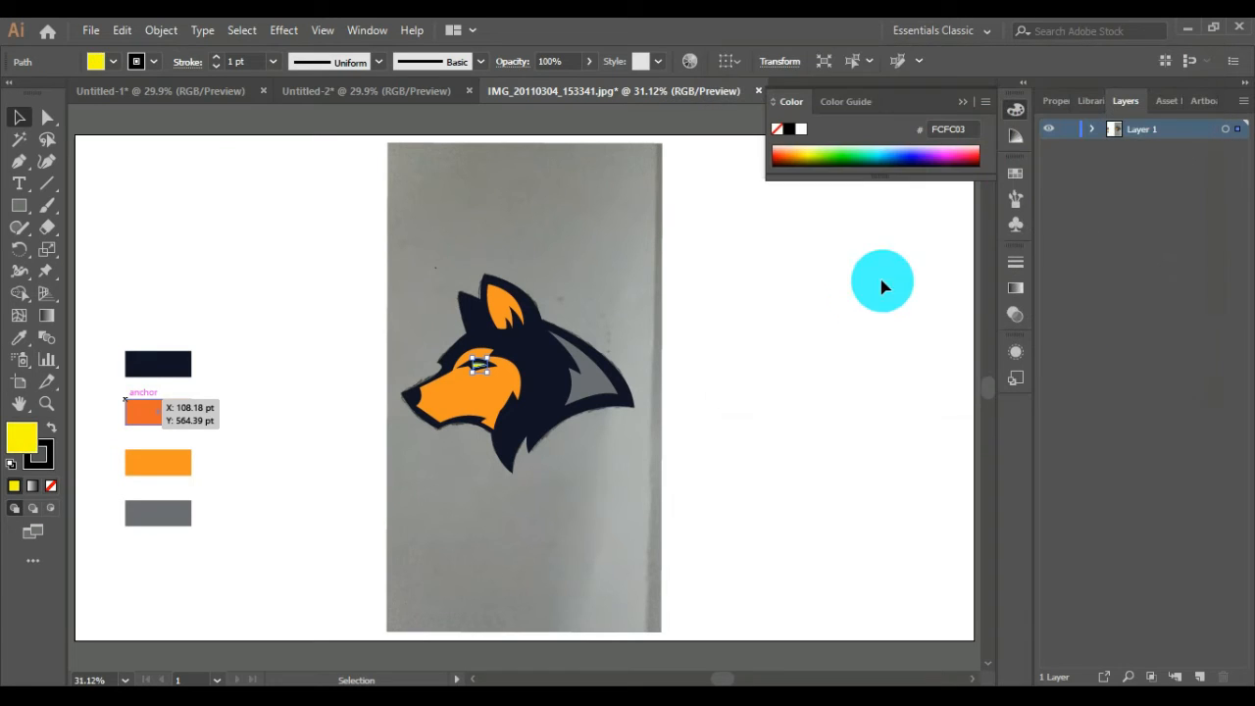
left_click(810, 326)
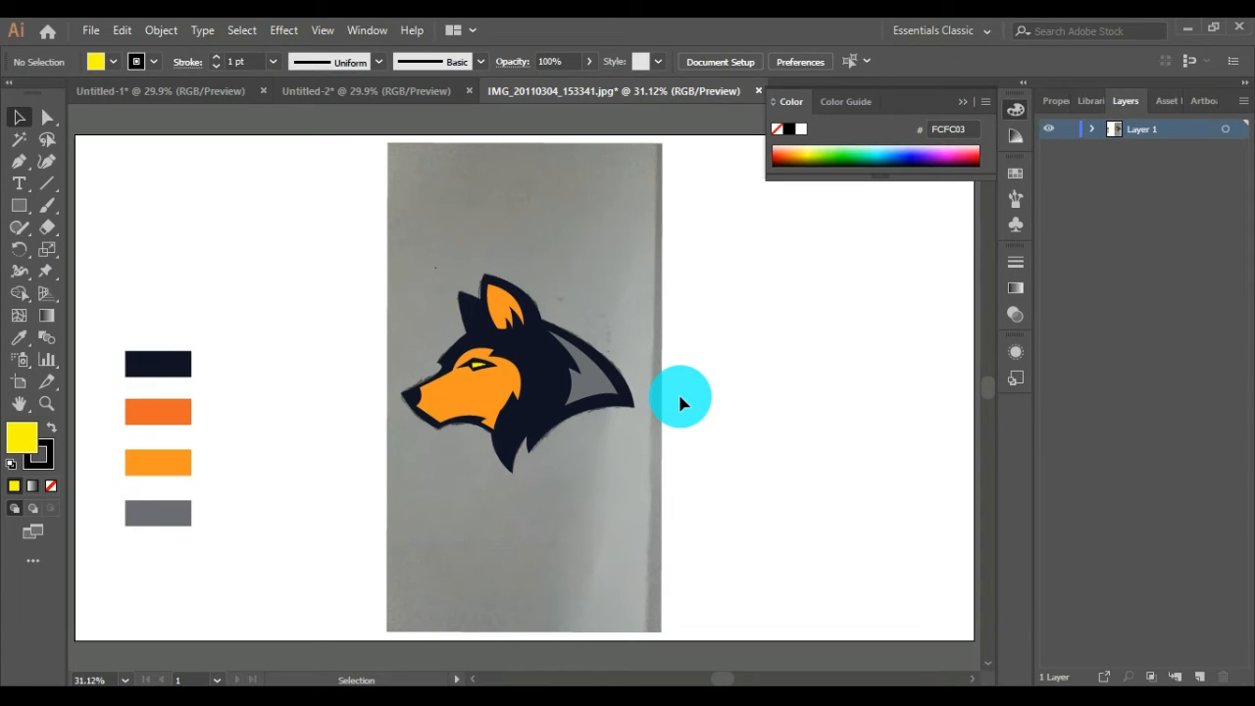
Unlock the scanned sketch image and delete it from behind the coloured wolf head.
left_click(163, 29)
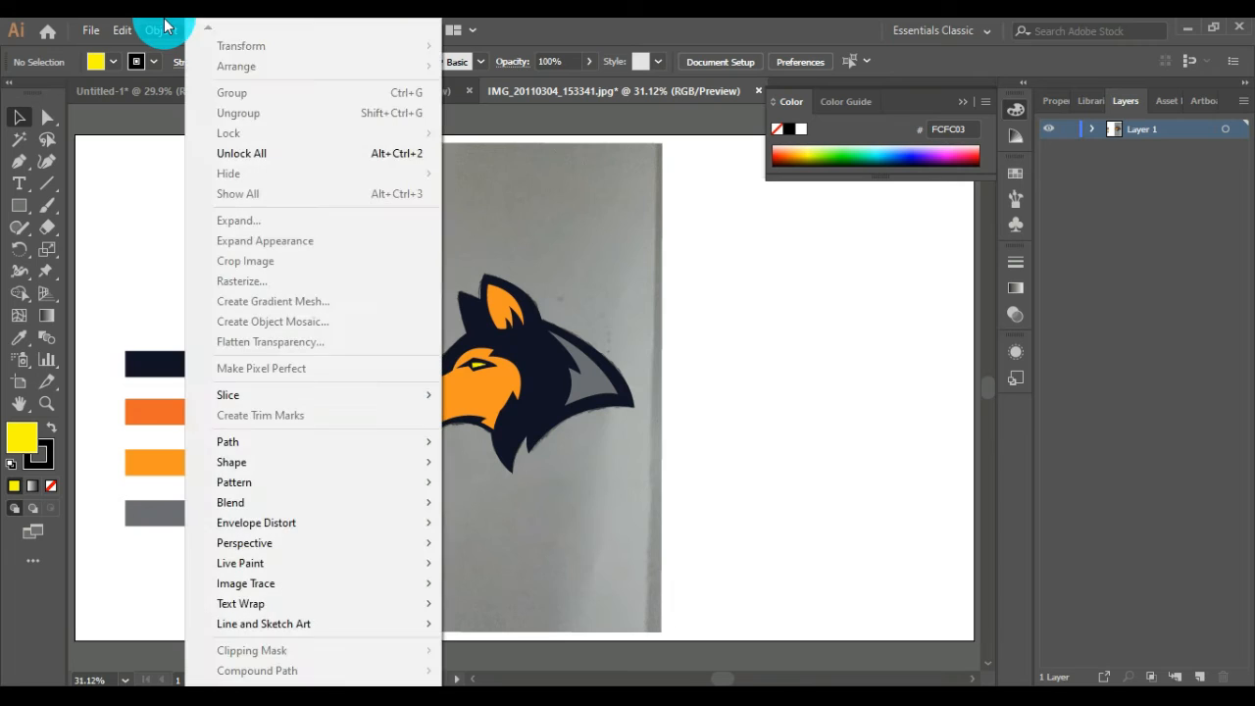
left_click(278, 154)
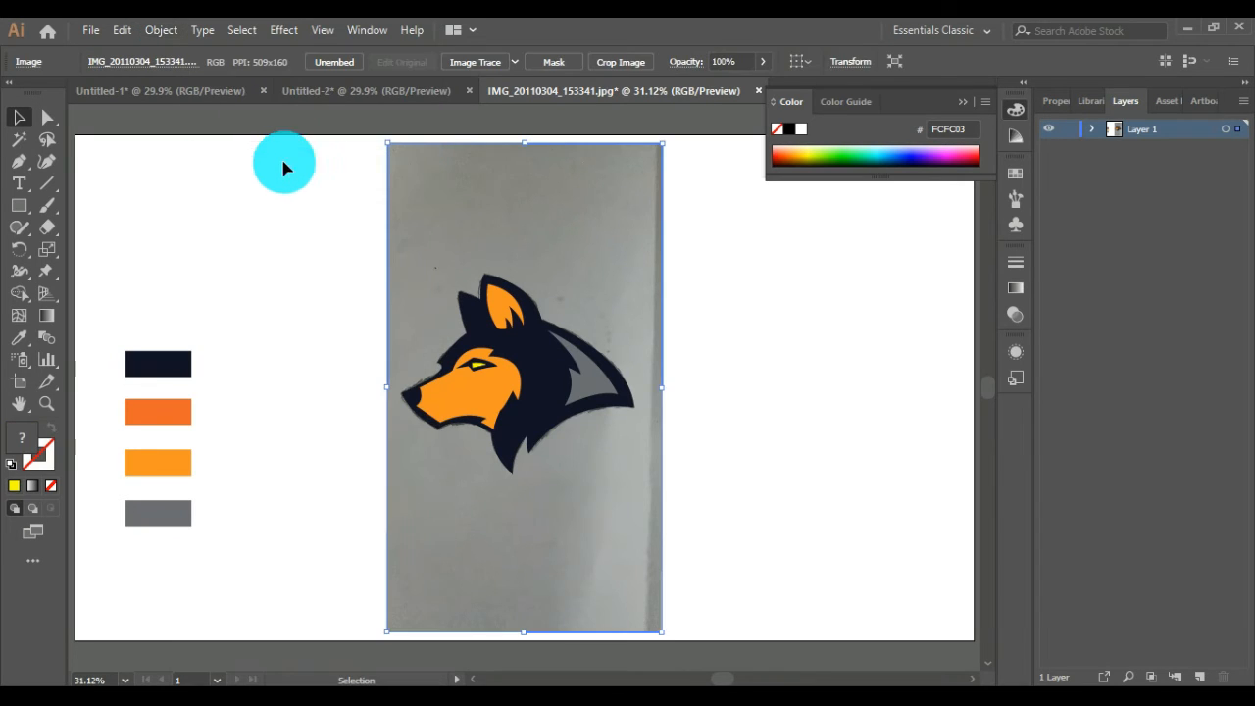
left_click(376, 188)
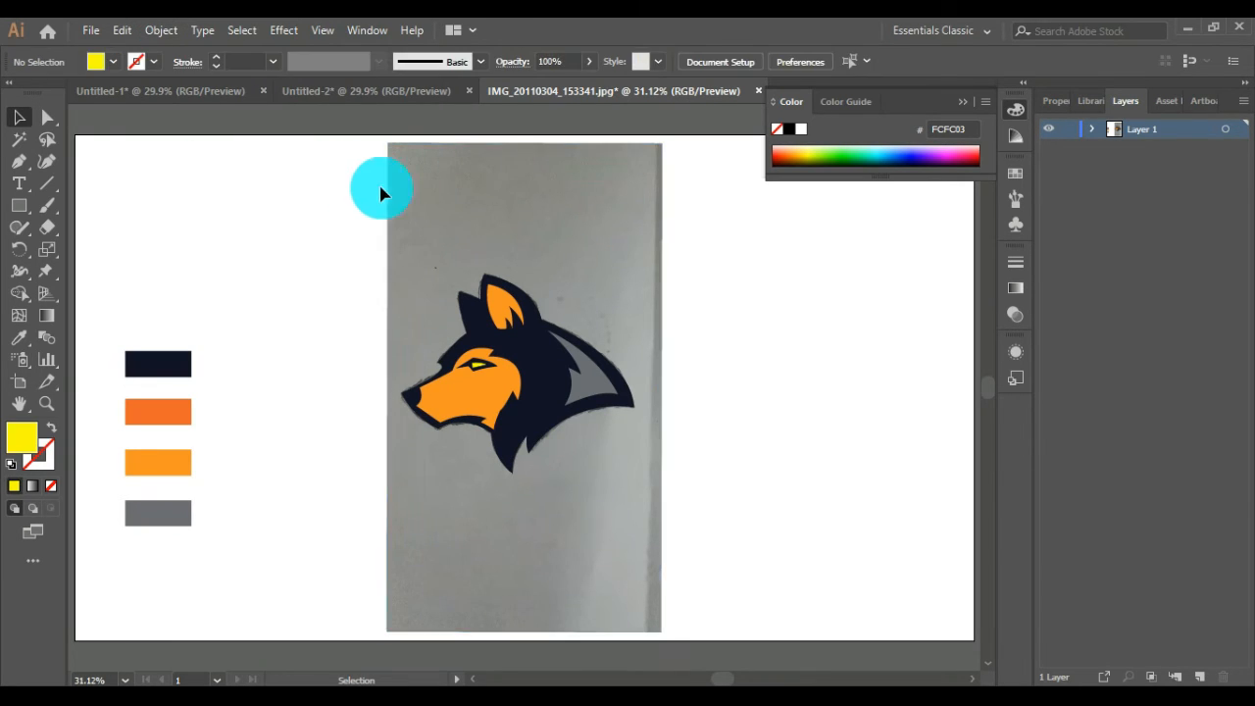
left_click(481, 220)
key("Delete")
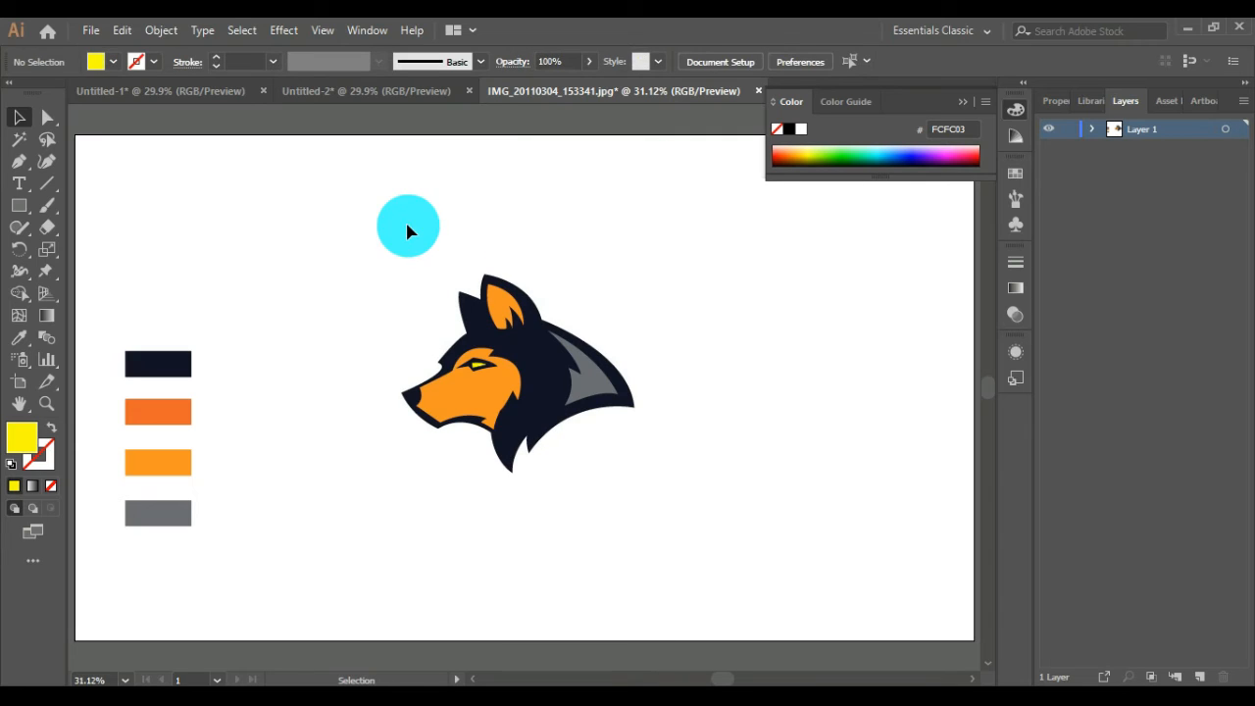
Select all the wolf head shapes and enlarge them proportionally about their centre, undoing an oversized first attempt.
left_click_drag(357, 235, 690, 507)
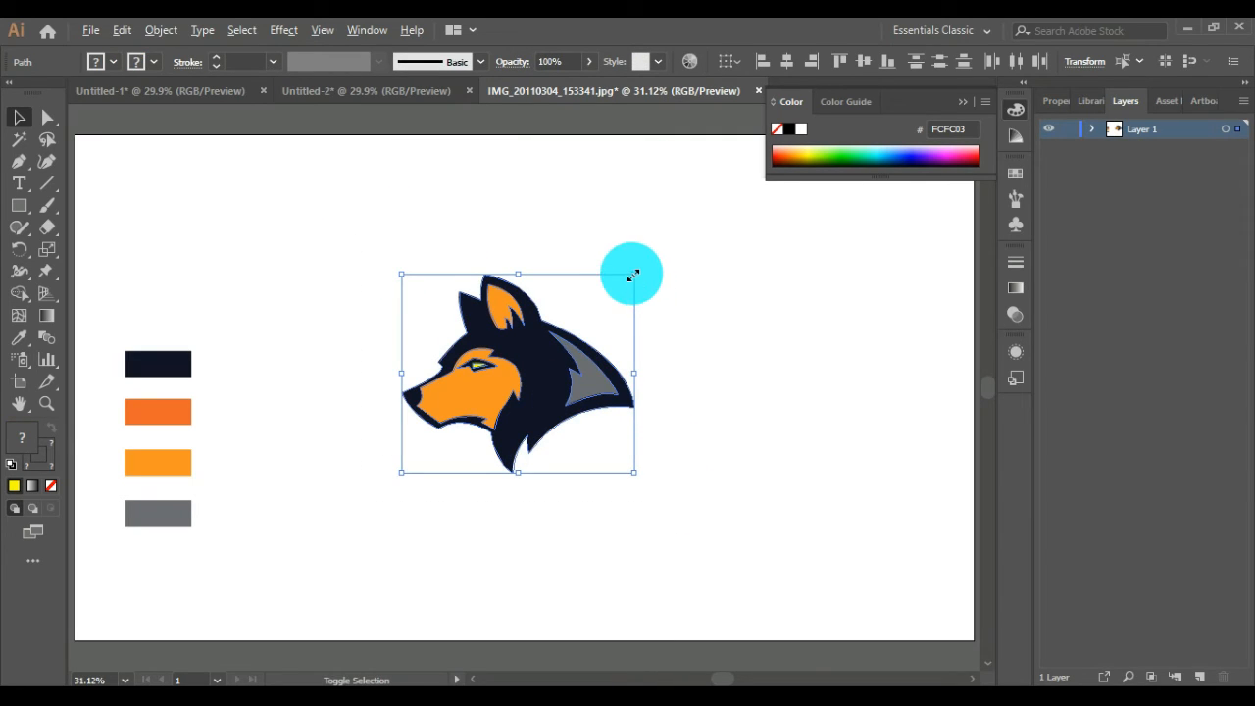
left_click_drag(632, 274, 726, 220)
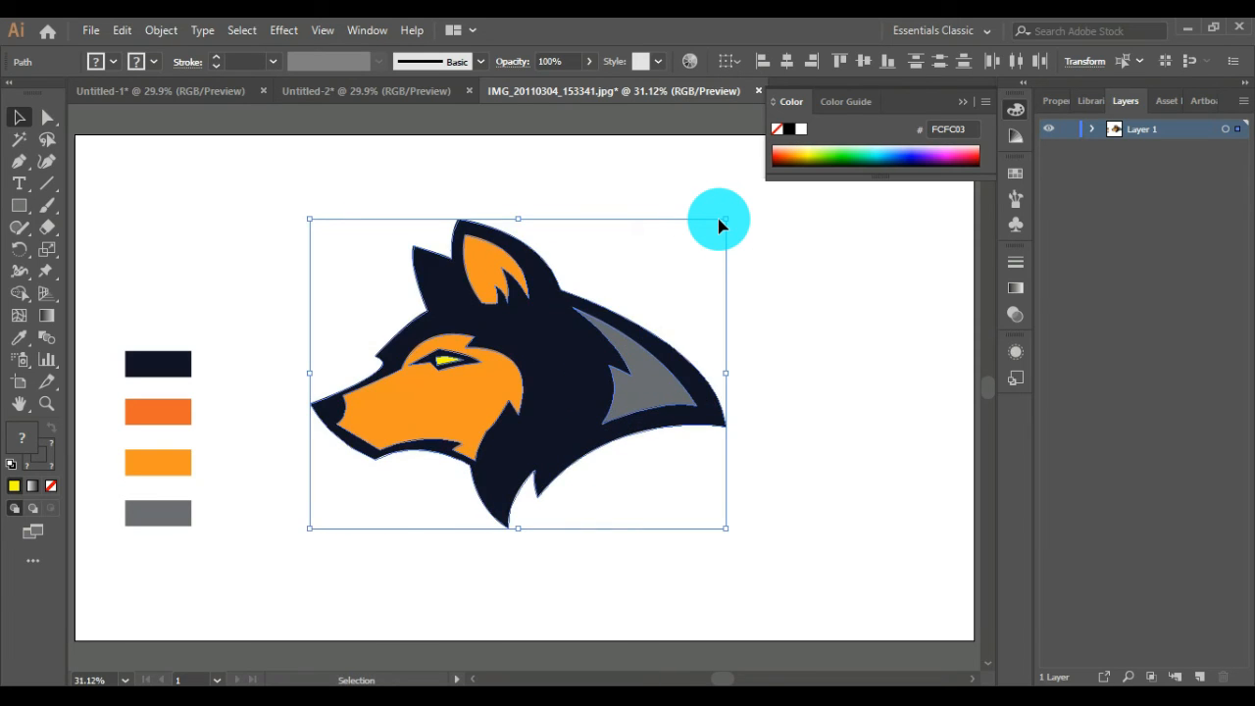
key("ctrl+z")
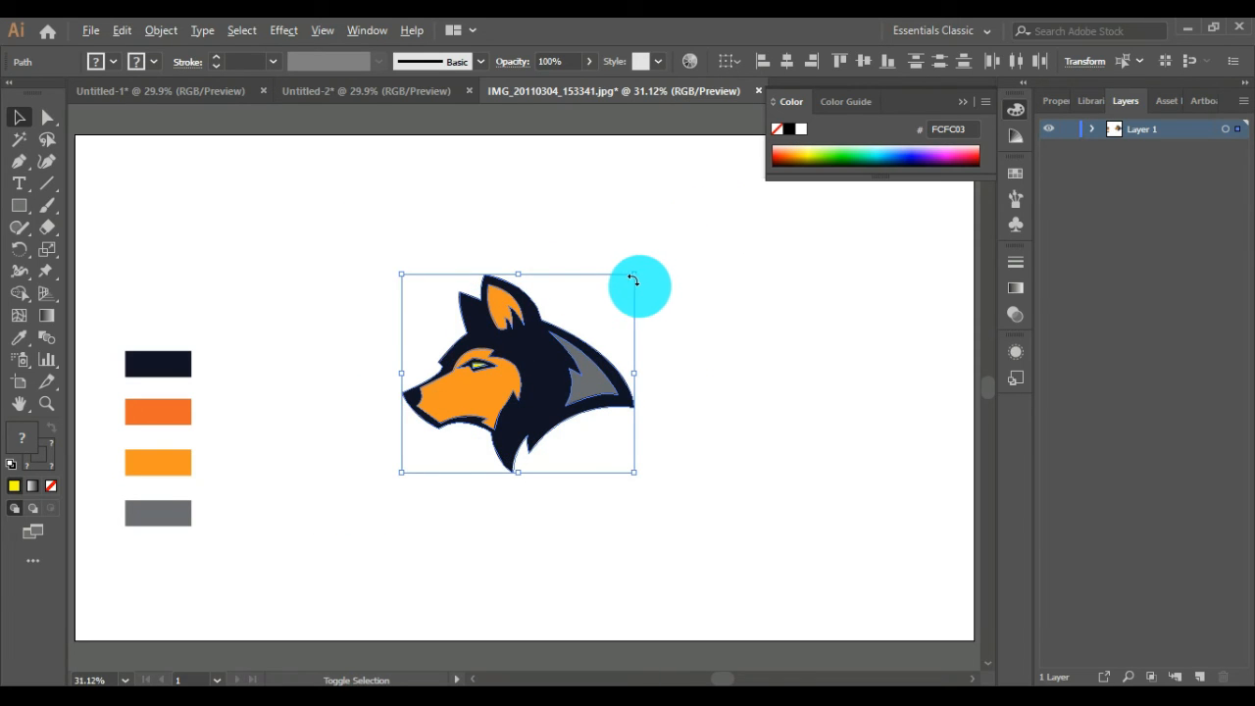
left_click_drag(632, 275, 677, 219)
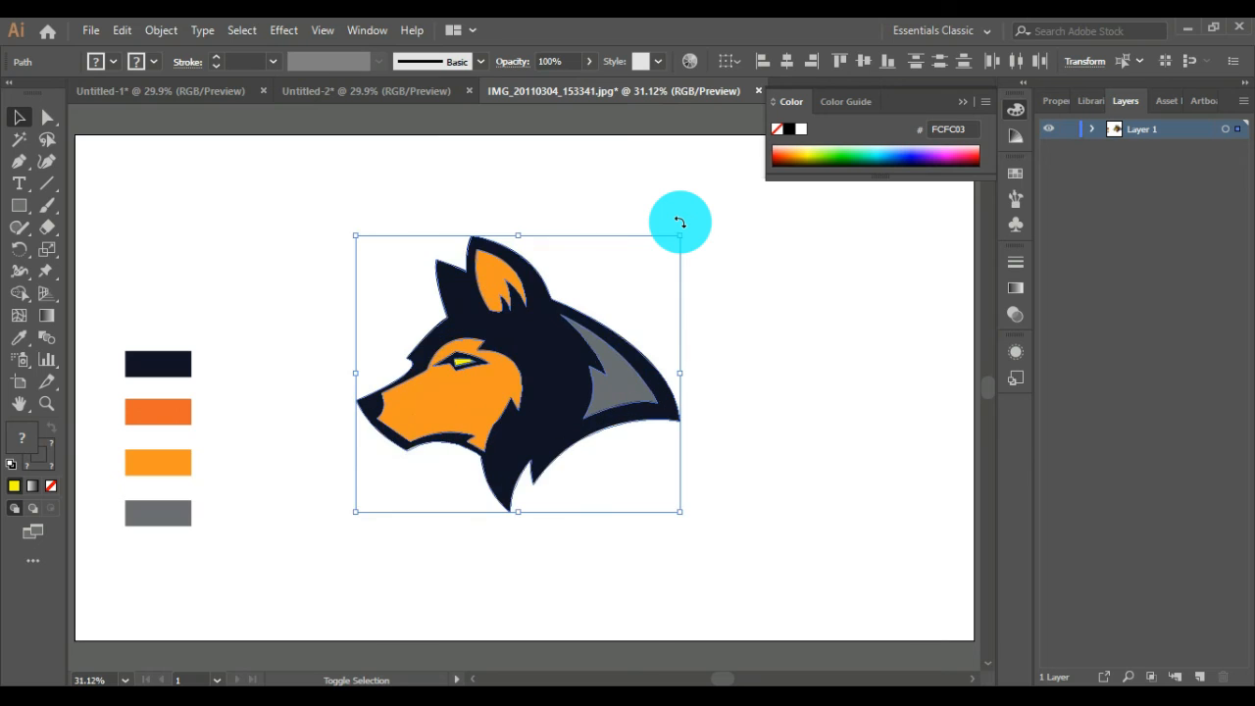
Apply Outline Stroke to the selected wolf head shapes and deselect the artwork.
left_click(164, 29)
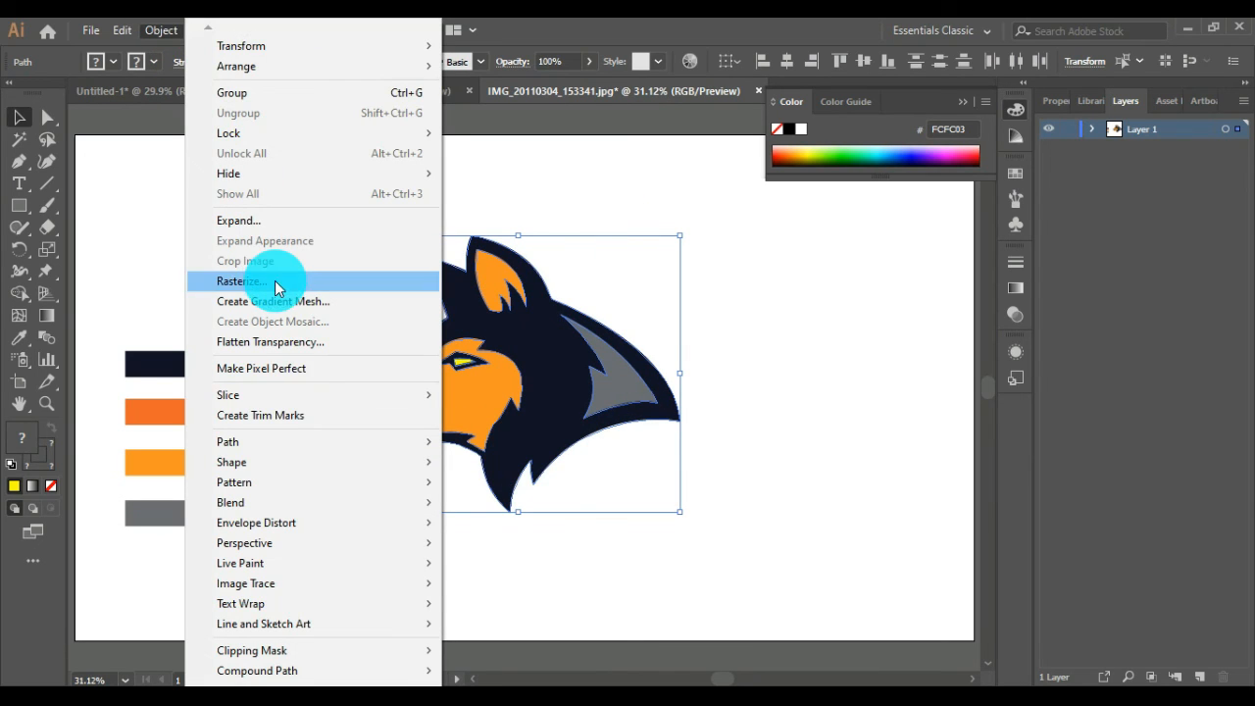
mouse_move(379, 446)
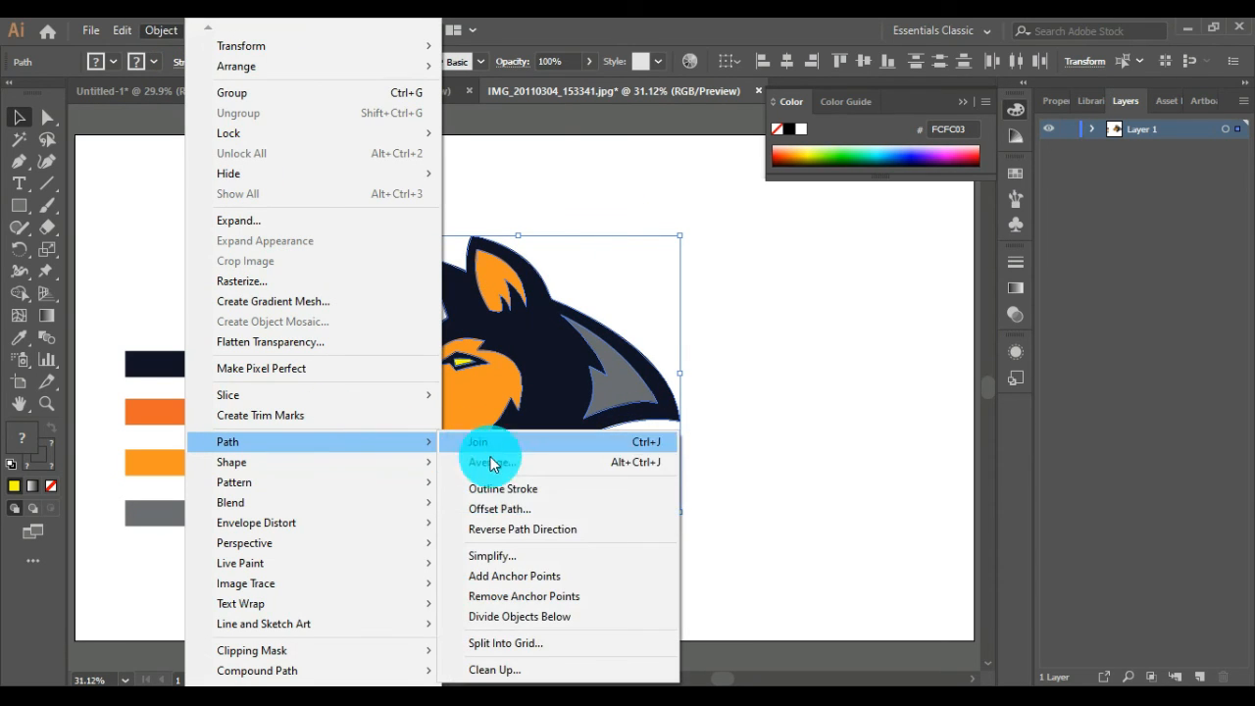
left_click(526, 495)
left_click(802, 544)
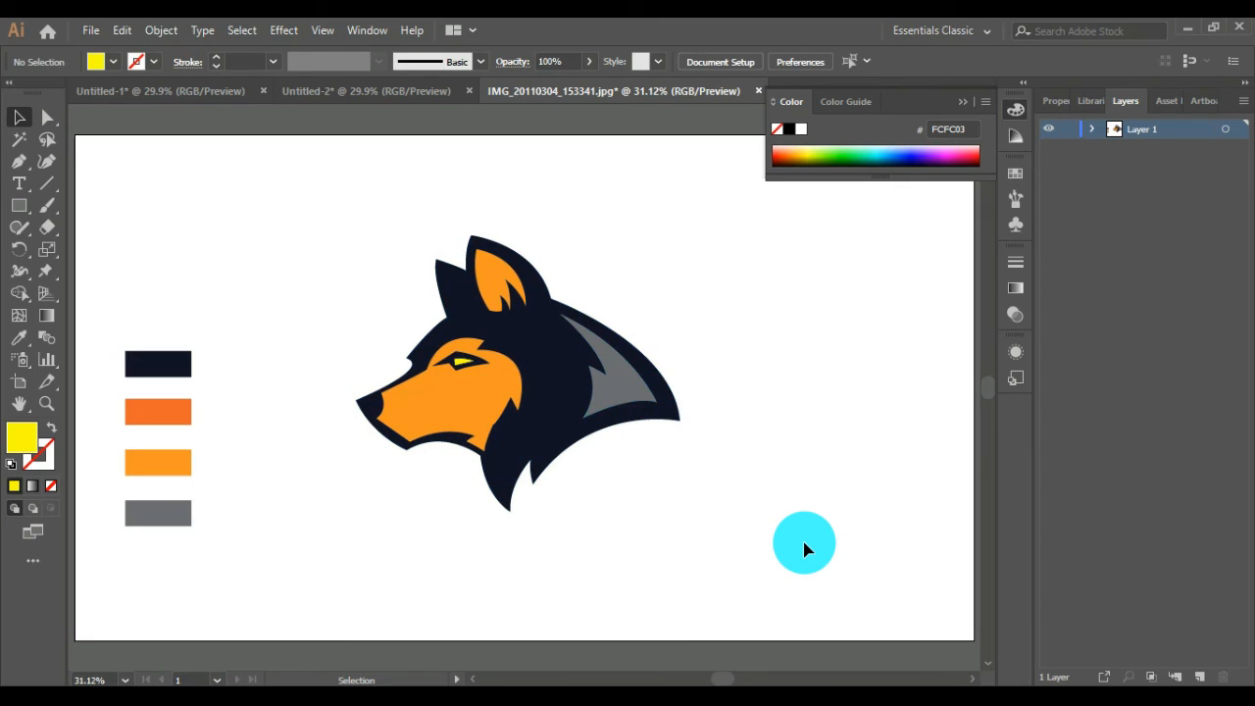